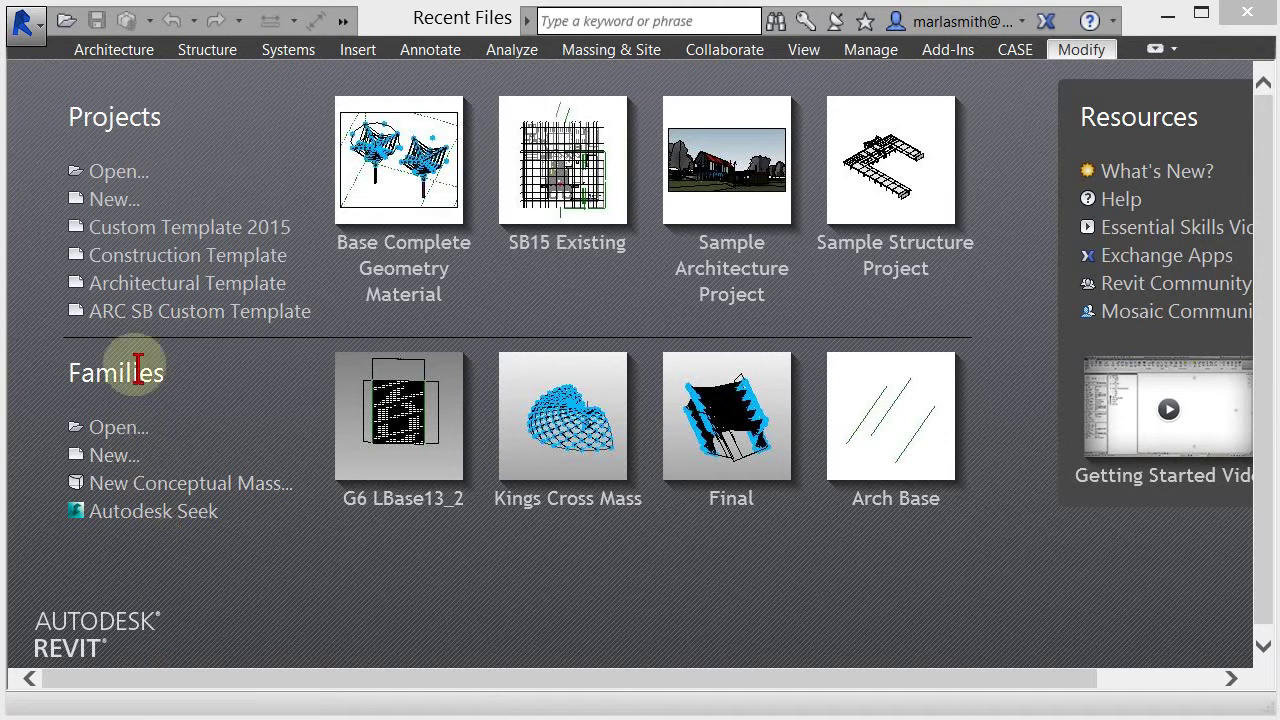
- Create a new family from the Generic Model Adaptive.rft template
{"action": "left_click", "coordinate": [115, 457]}
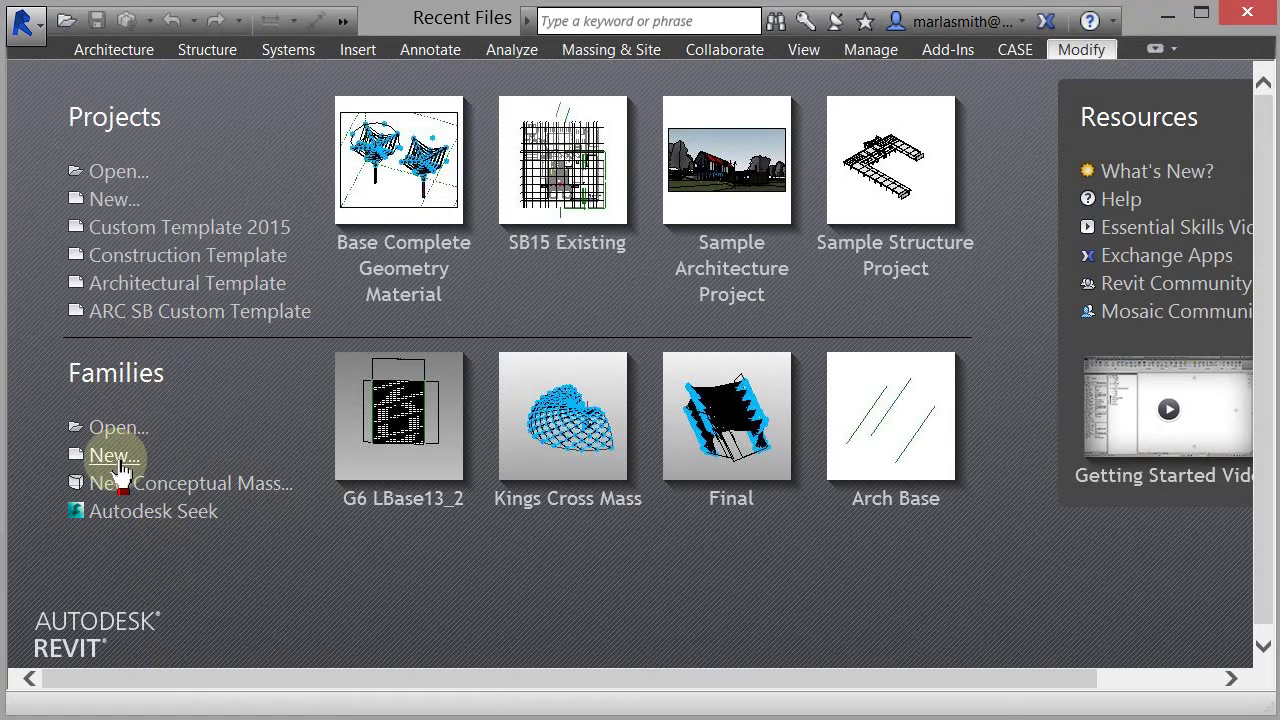
{"action": "left_click", "coordinate": [949, 436]}
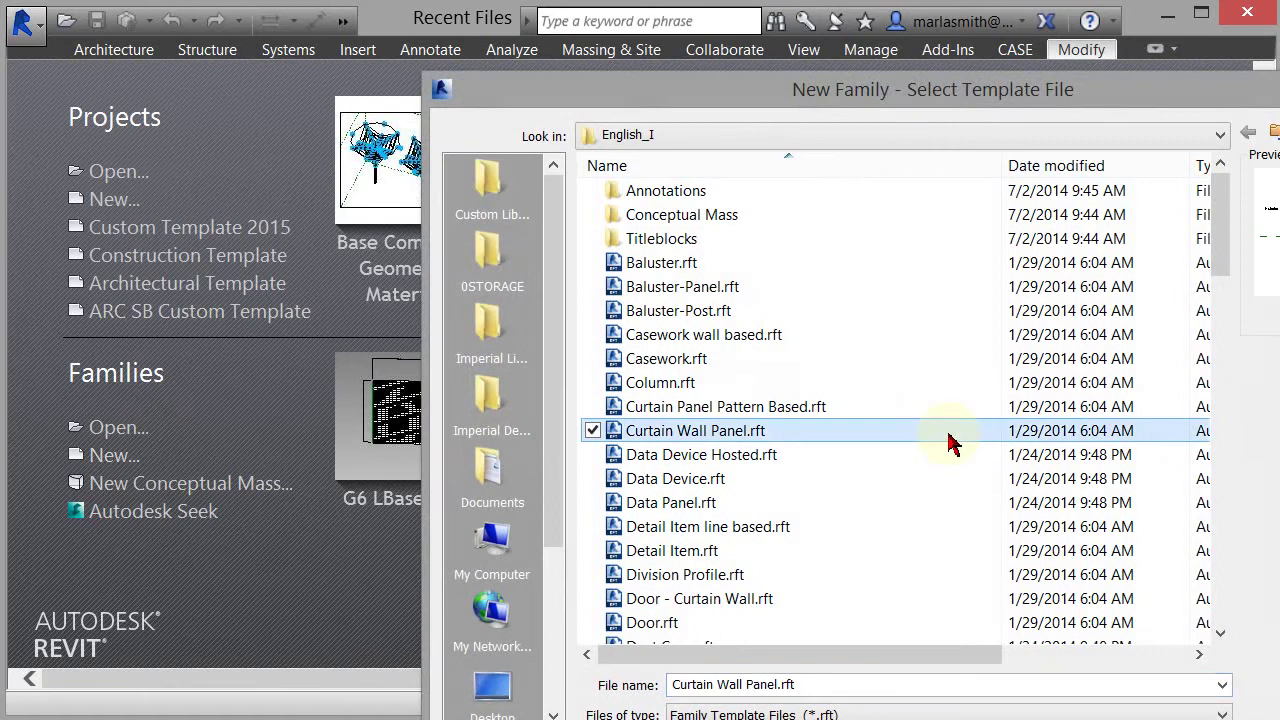
{"action": "scroll", "coordinate": [950, 440], "scroll_direction": "down", "scroll_amount": 7}
{"action": "left_click", "coordinate": [663, 440]}
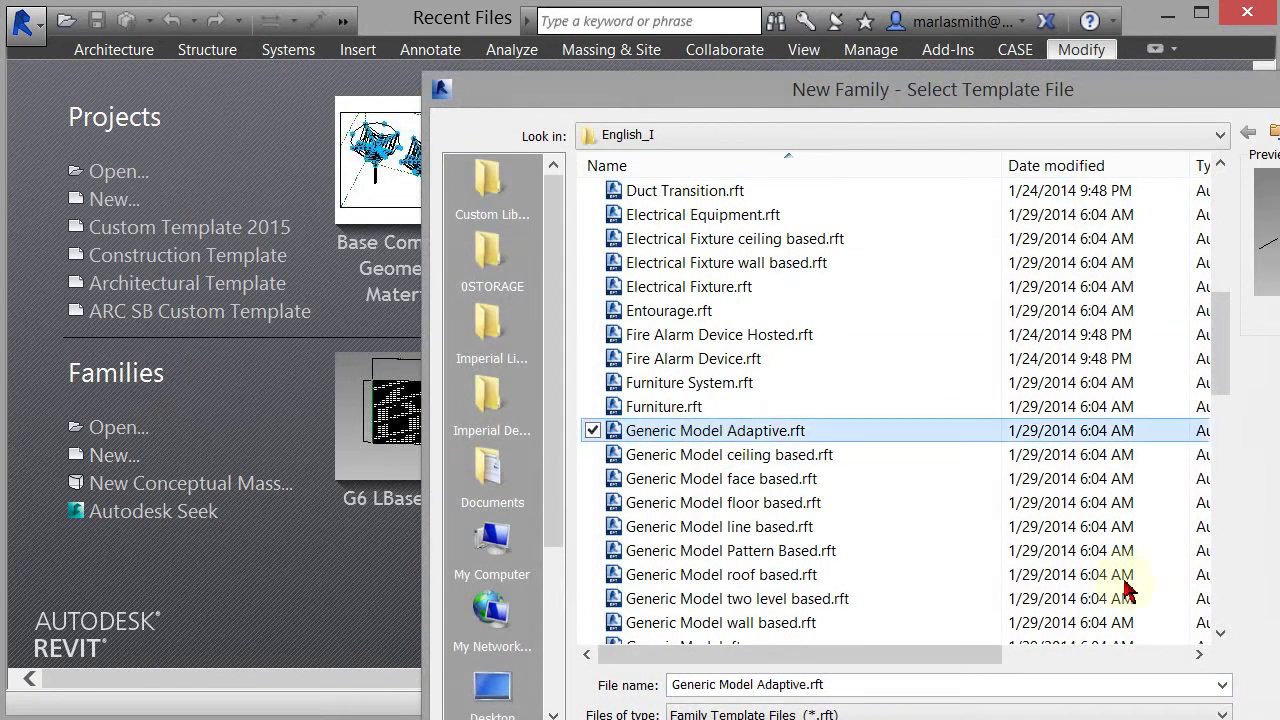
{"action": "key", "text": "Return"}
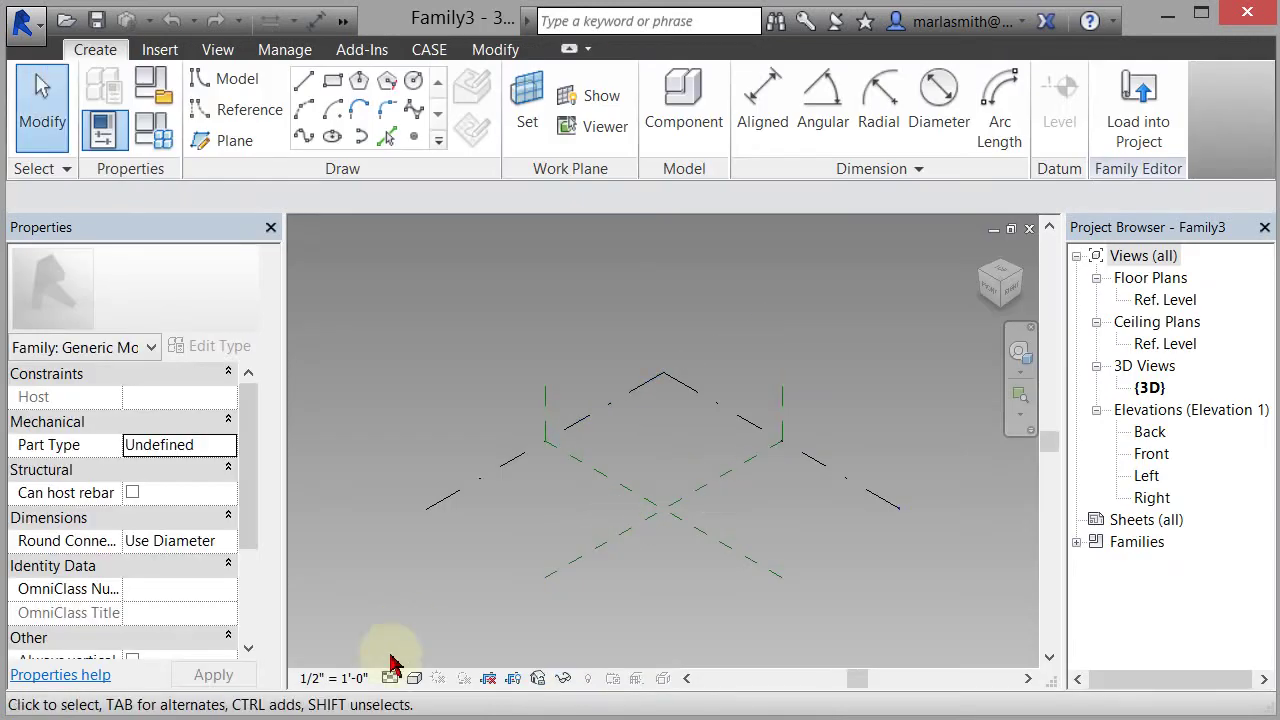
- Set the 3D view's background to None in the graphic display options
{"action": "left_click", "coordinate": [418, 683]}
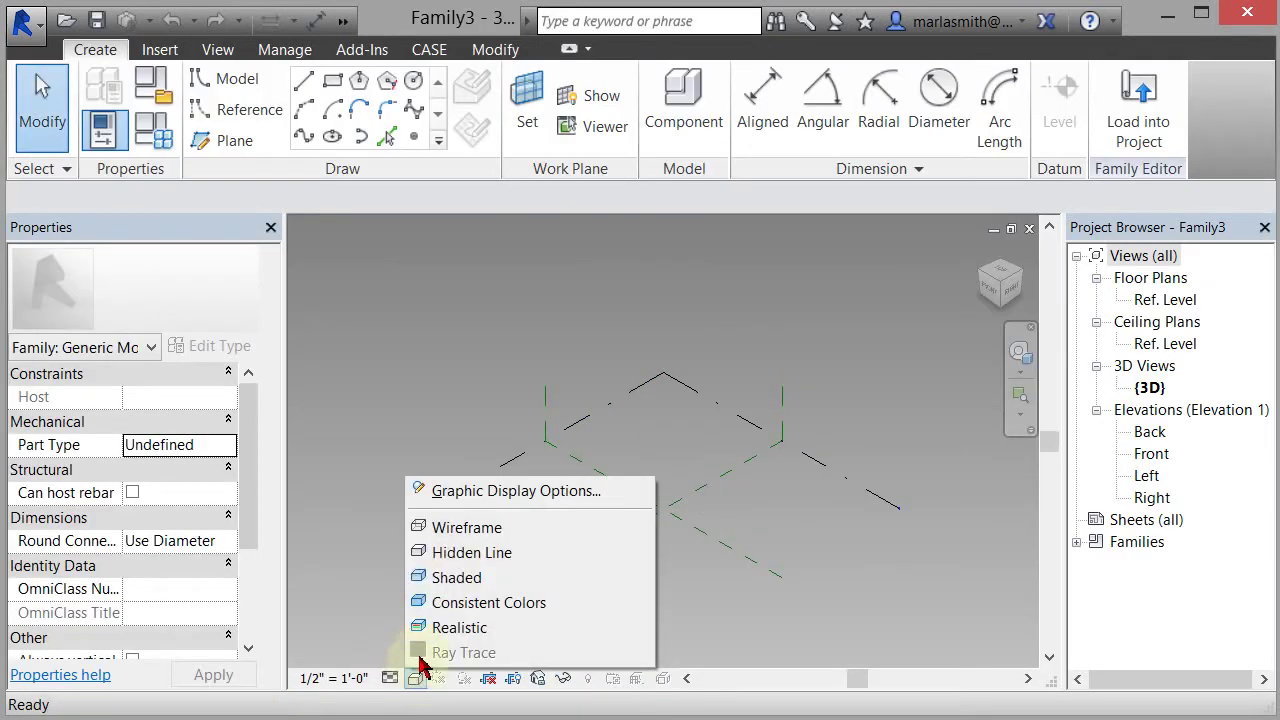
{"action": "left_click", "coordinate": [486, 486]}
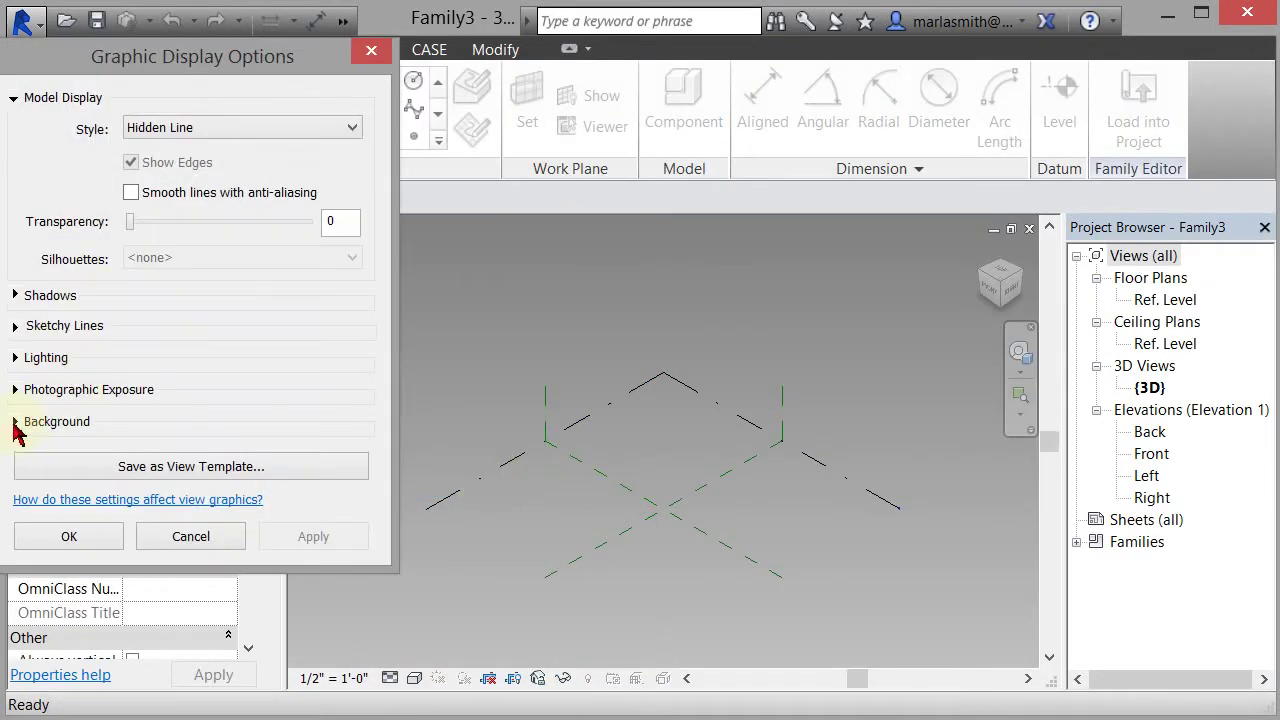
{"action": "left_click", "coordinate": [15, 421]}
{"action": "left_click", "coordinate": [180, 455]}
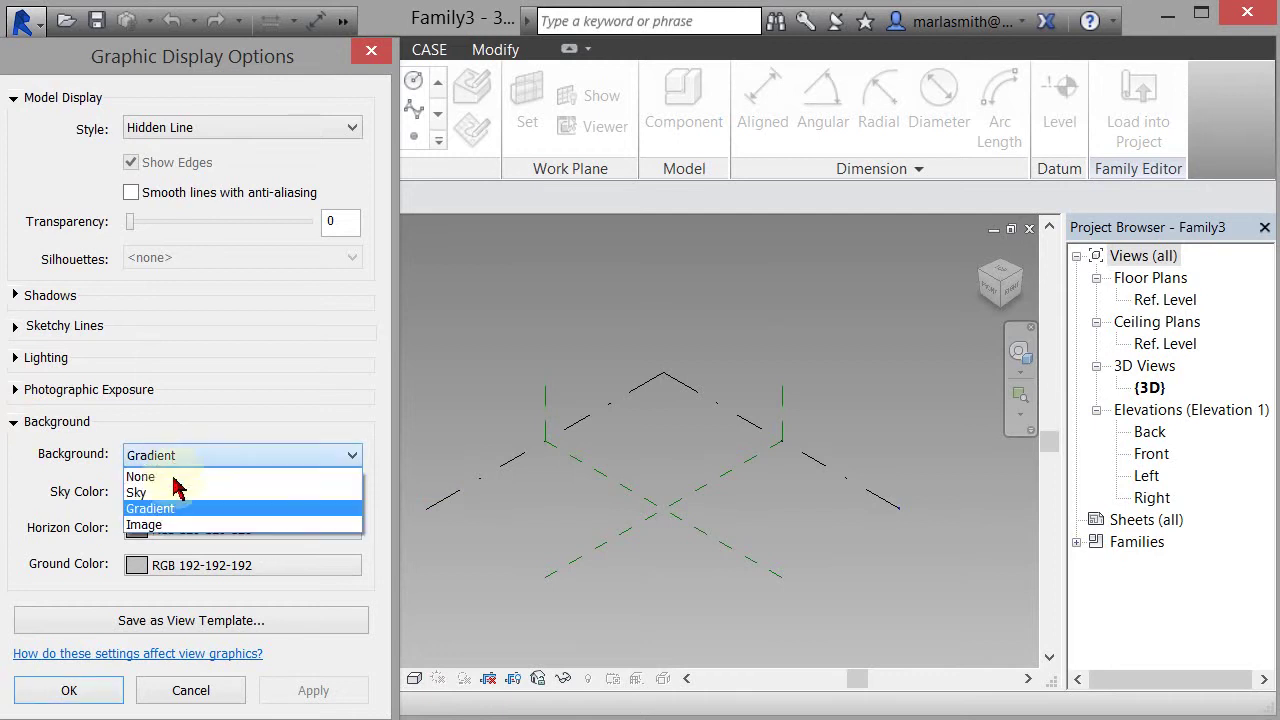
{"action": "left_click", "coordinate": [165, 477]}
{"action": "left_click", "coordinate": [100, 690]}
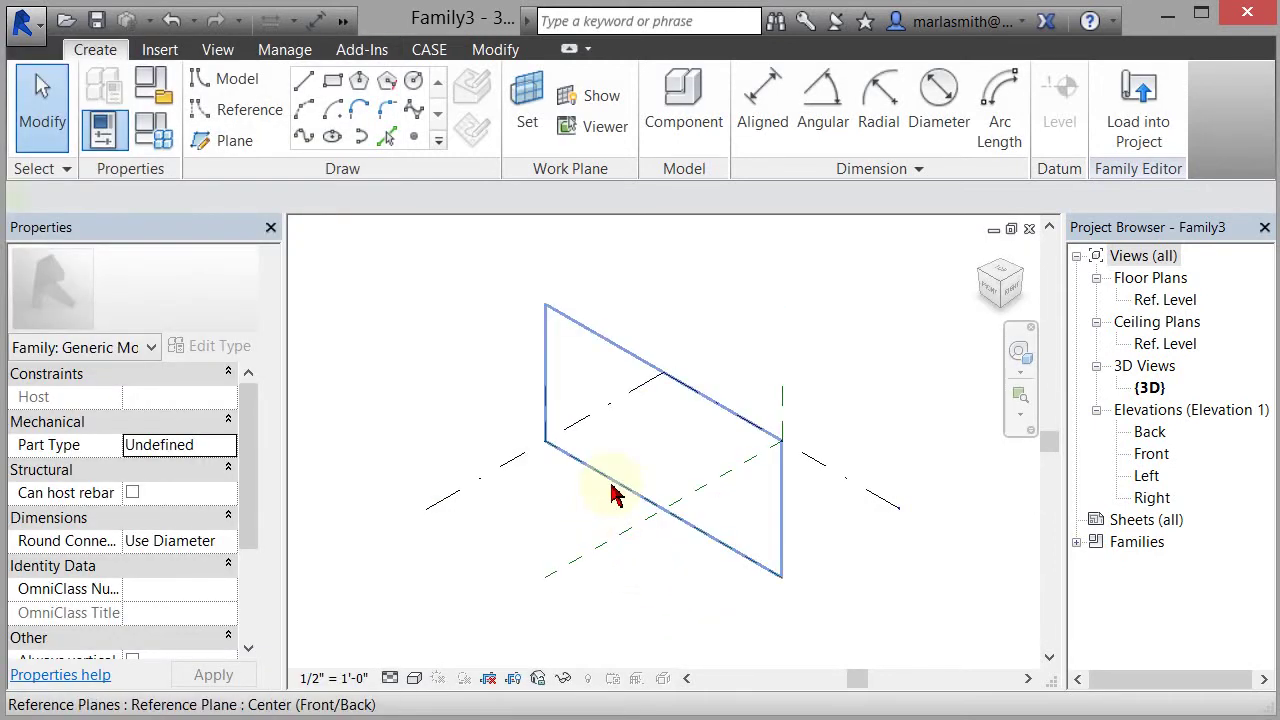
- Inspect the template's centre reference planes and the Ref. Level in the 3D view by selecting each in turn
{"action": "left_click", "coordinate": [615, 495]}
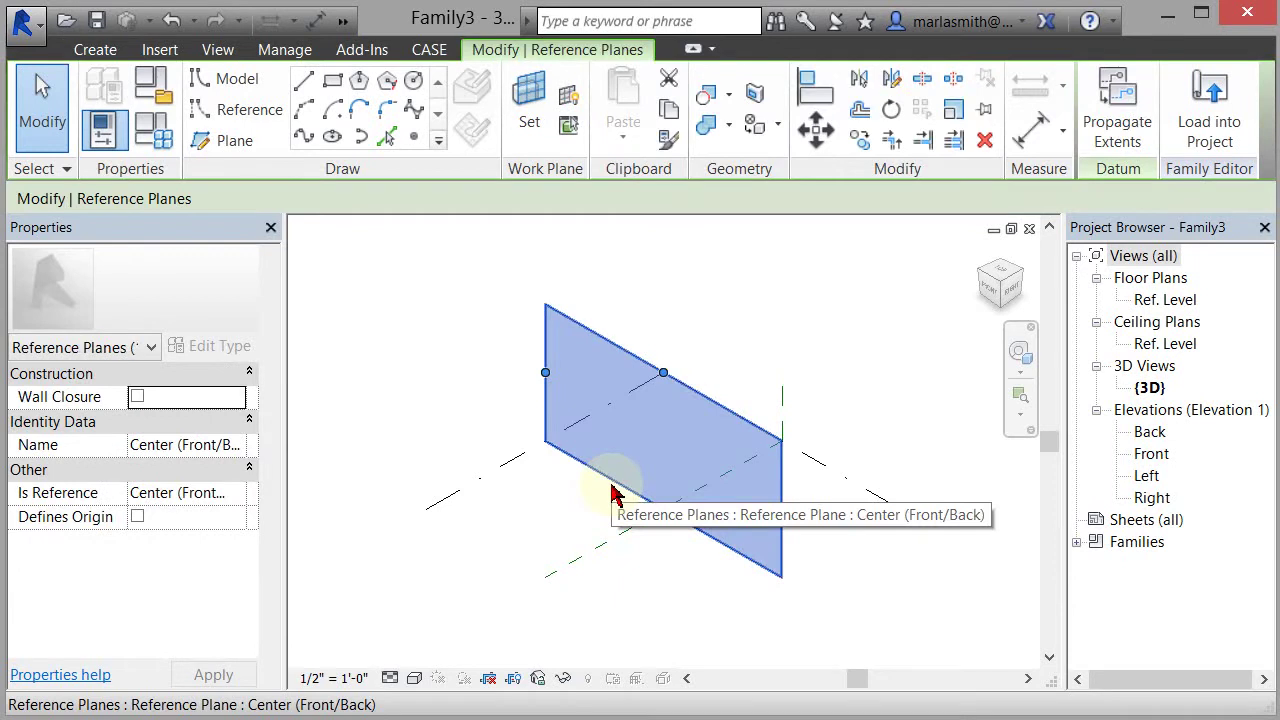
{"action": "left_click", "coordinate": [620, 549]}
{"action": "left_click", "coordinate": [775, 528]}
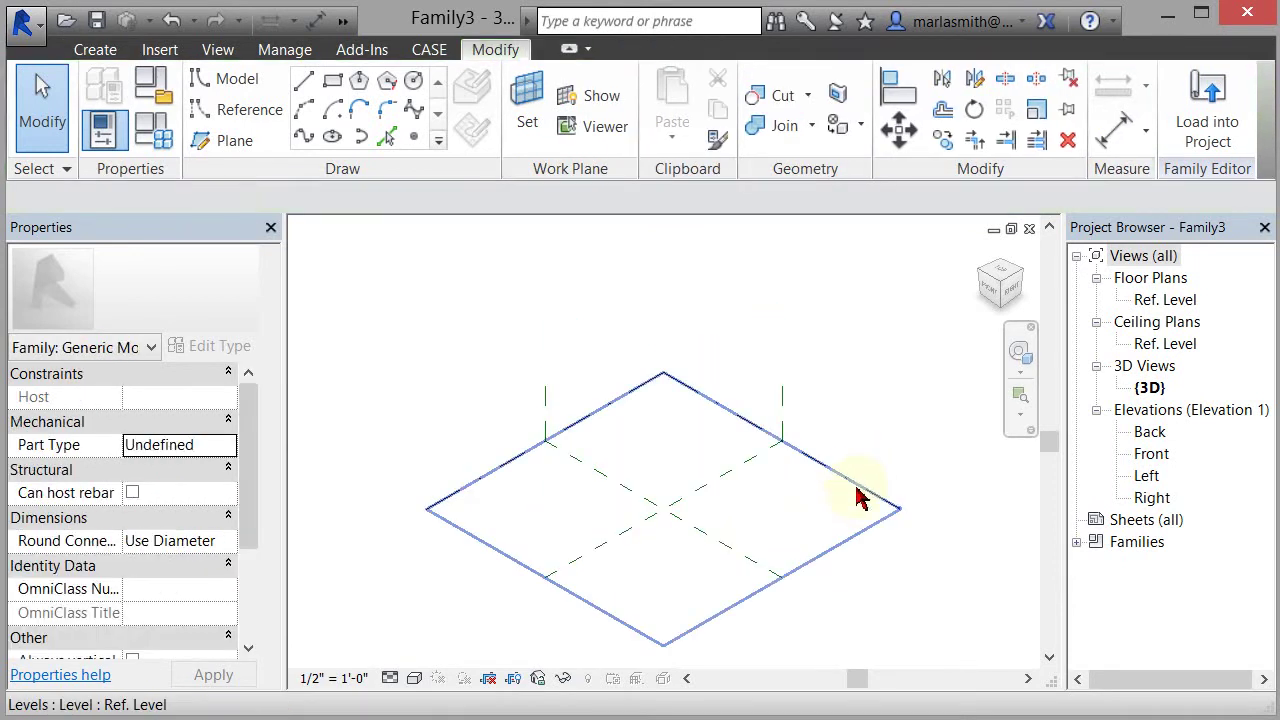
{"action": "left_click", "coordinate": [857, 491]}
{"action": "left_click", "coordinate": [928, 455]}
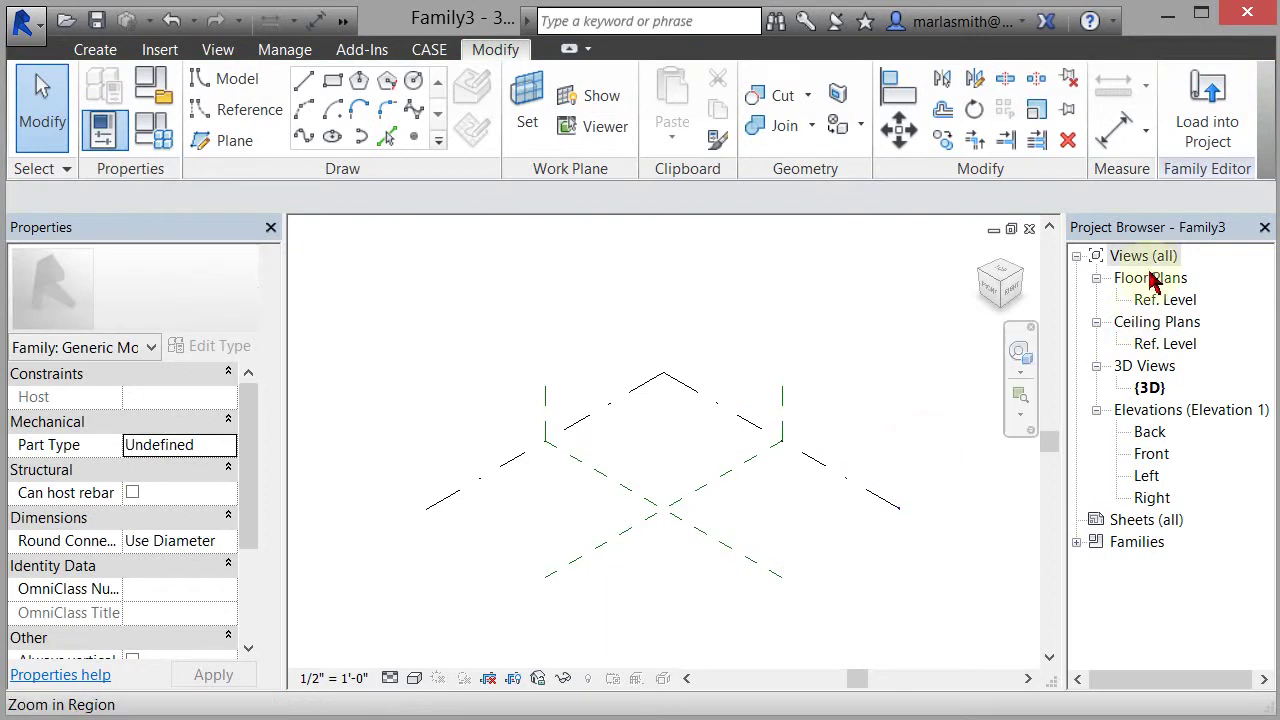
- In the Ref. Level floor plan, draw vertical reference planes about 7'-4" left and 6'-6" right of the Center (Left/Right) plane
{"action": "double_click", "coordinate": [1160, 302]}
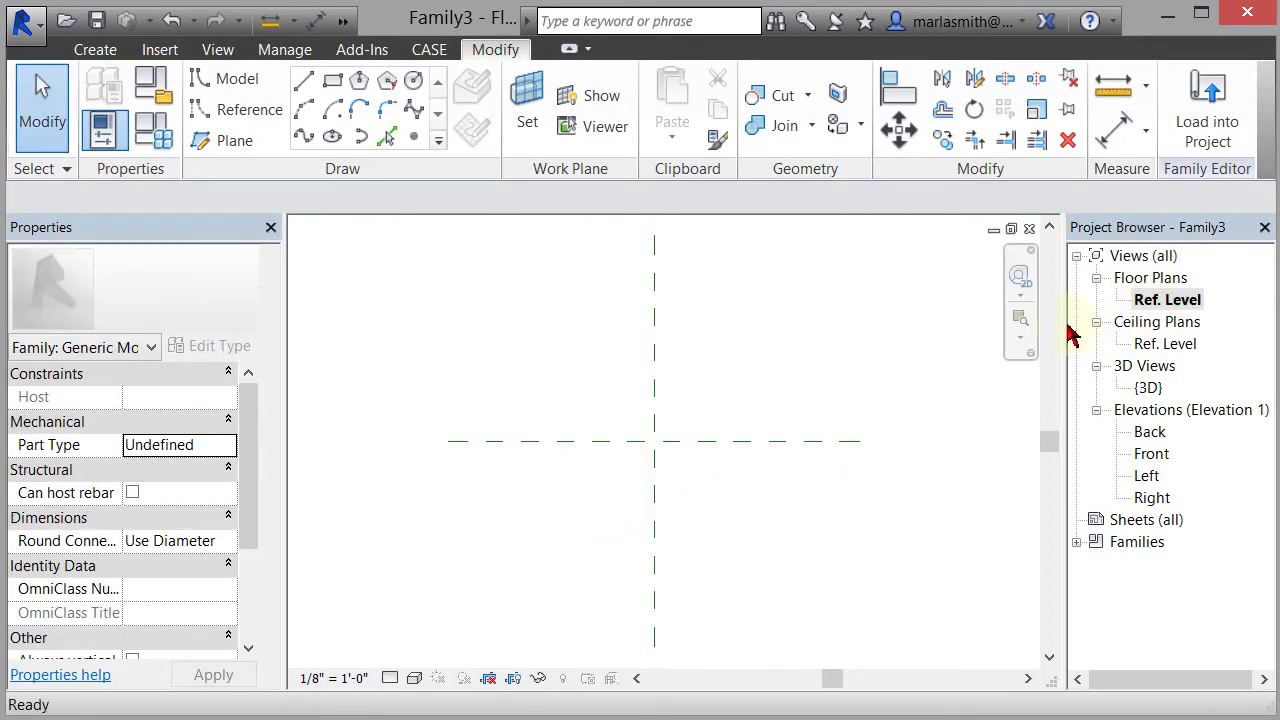
{"action": "scroll", "coordinate": [592, 462], "scroll_direction": "up", "scroll_amount": 2}
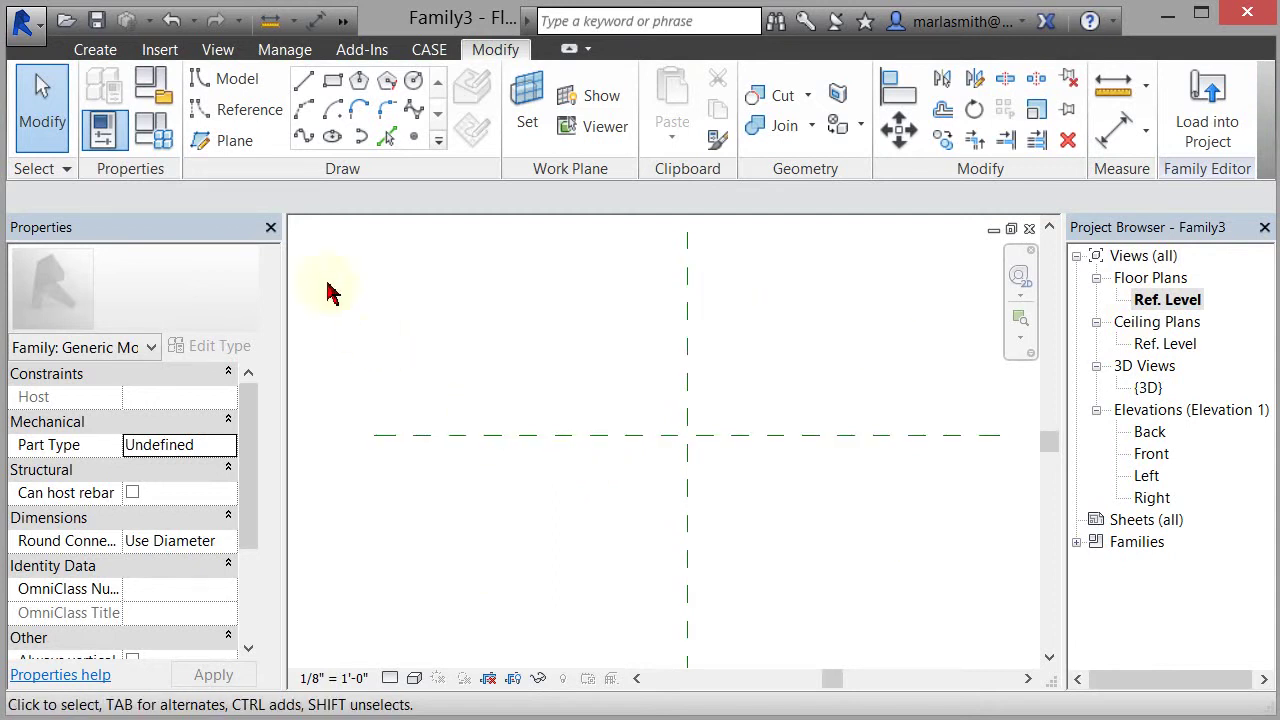
{"action": "left_click", "coordinate": [232, 142]}
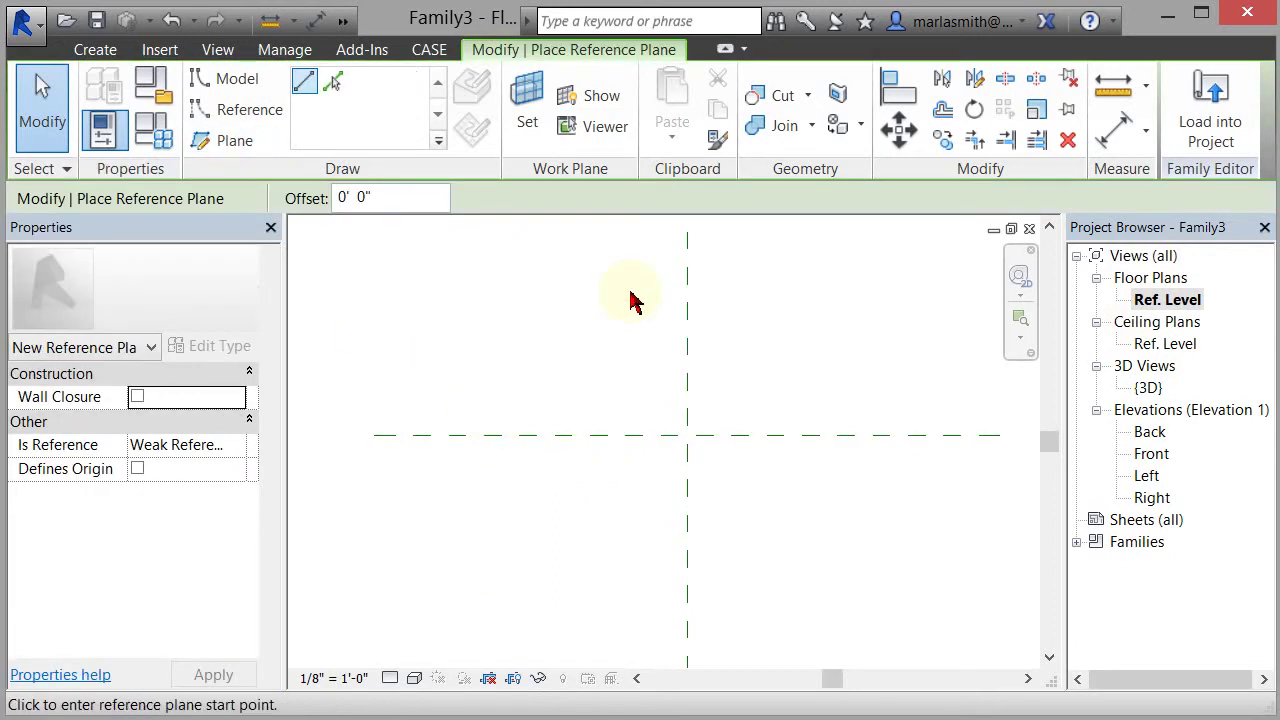
{"action": "left_click", "coordinate": [642, 376]}
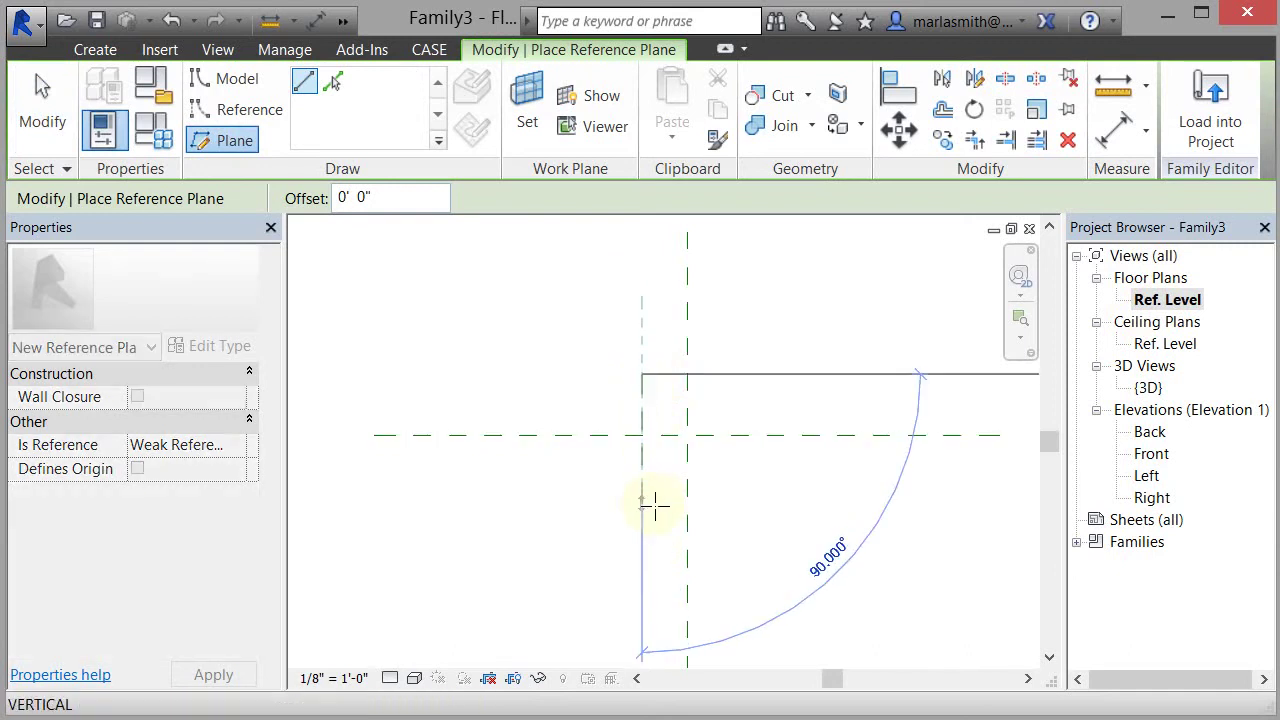
{"action": "left_click", "coordinate": [654, 507]}
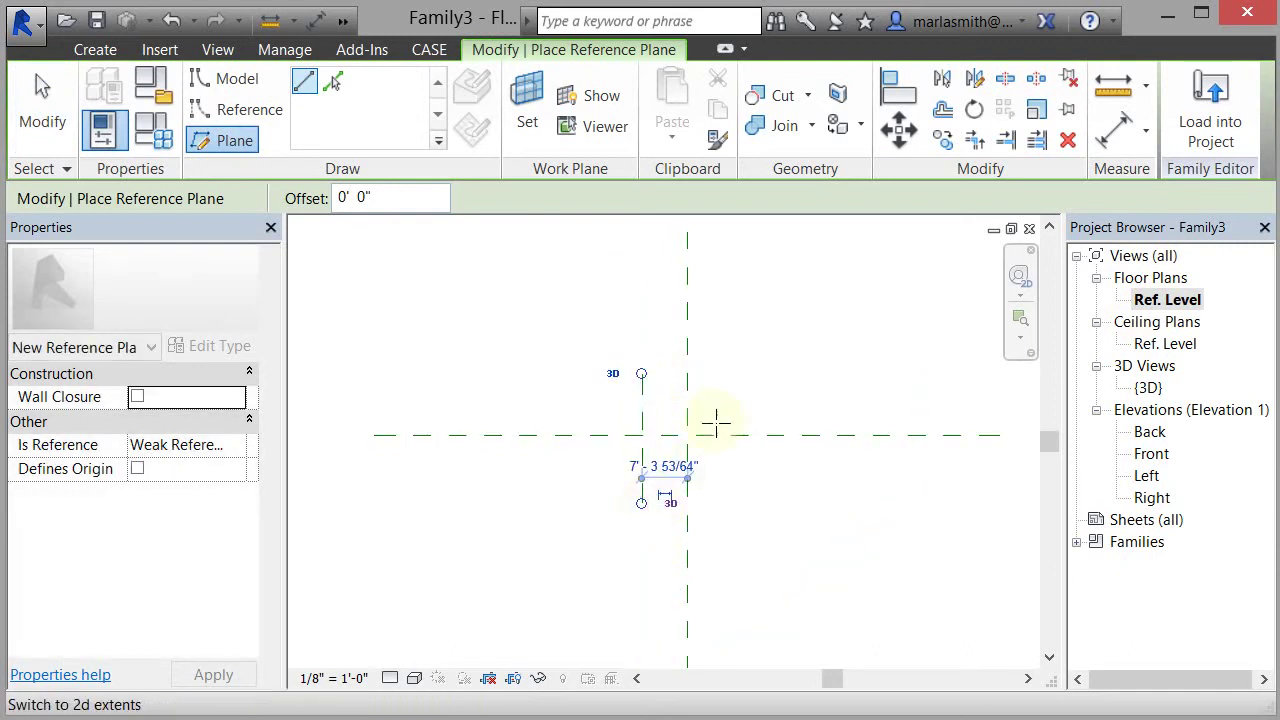
{"action": "left_click", "coordinate": [731, 374]}
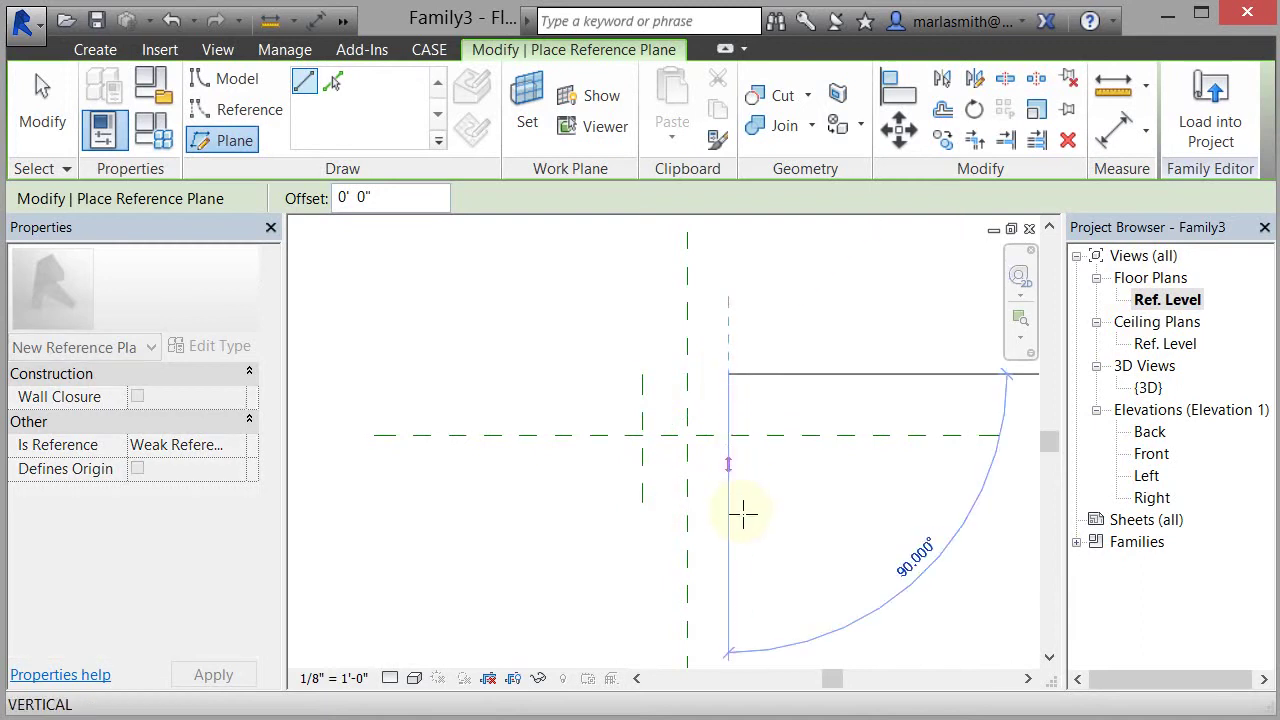
{"action": "left_click", "coordinate": [729, 510]}
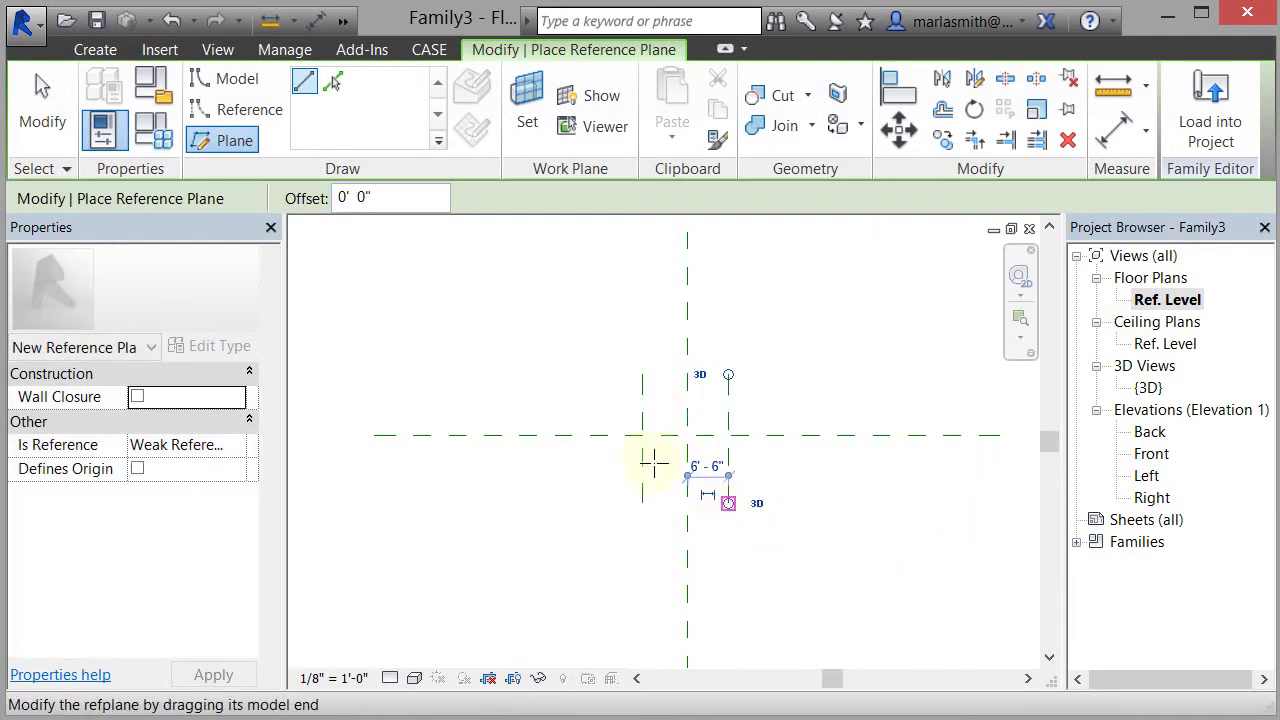
- Draw horizontal reference planes about 7'-11" above and 10'-9" below the Center (Front/Back) plane, crossing both new vertical planes
{"action": "left_click", "coordinate": [605, 387]}
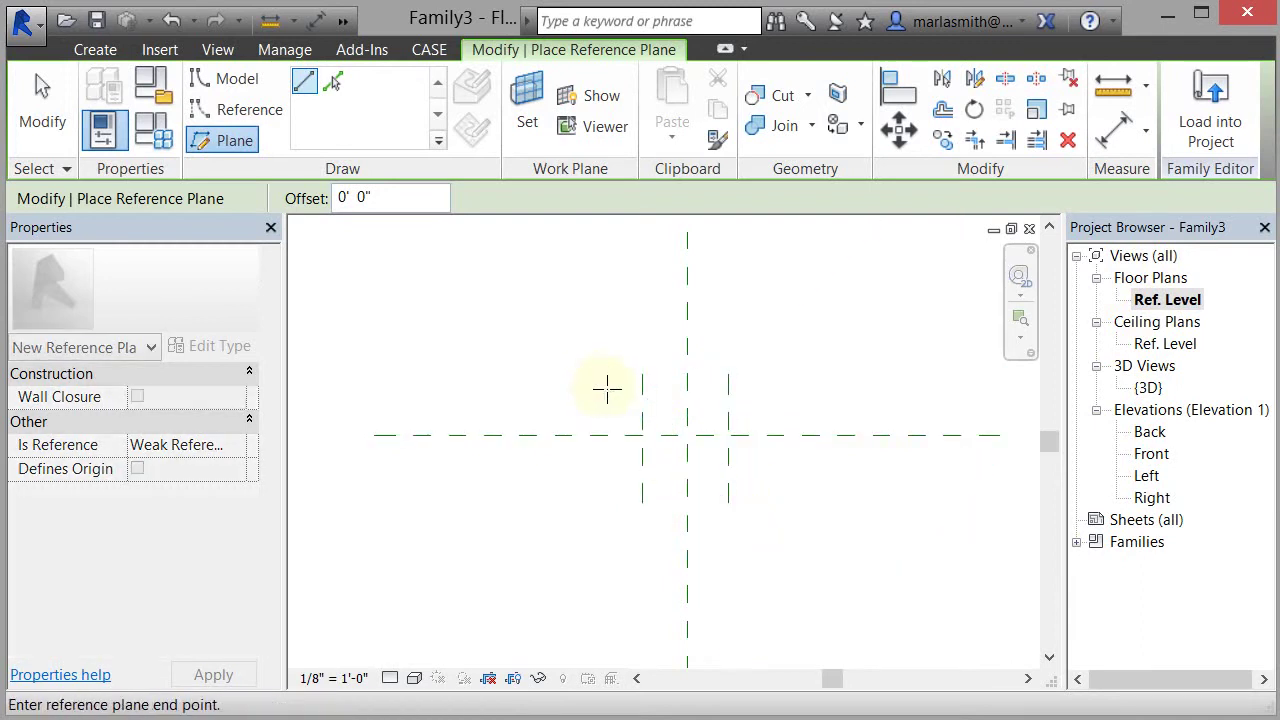
{"action": "left_click", "coordinate": [764, 385]}
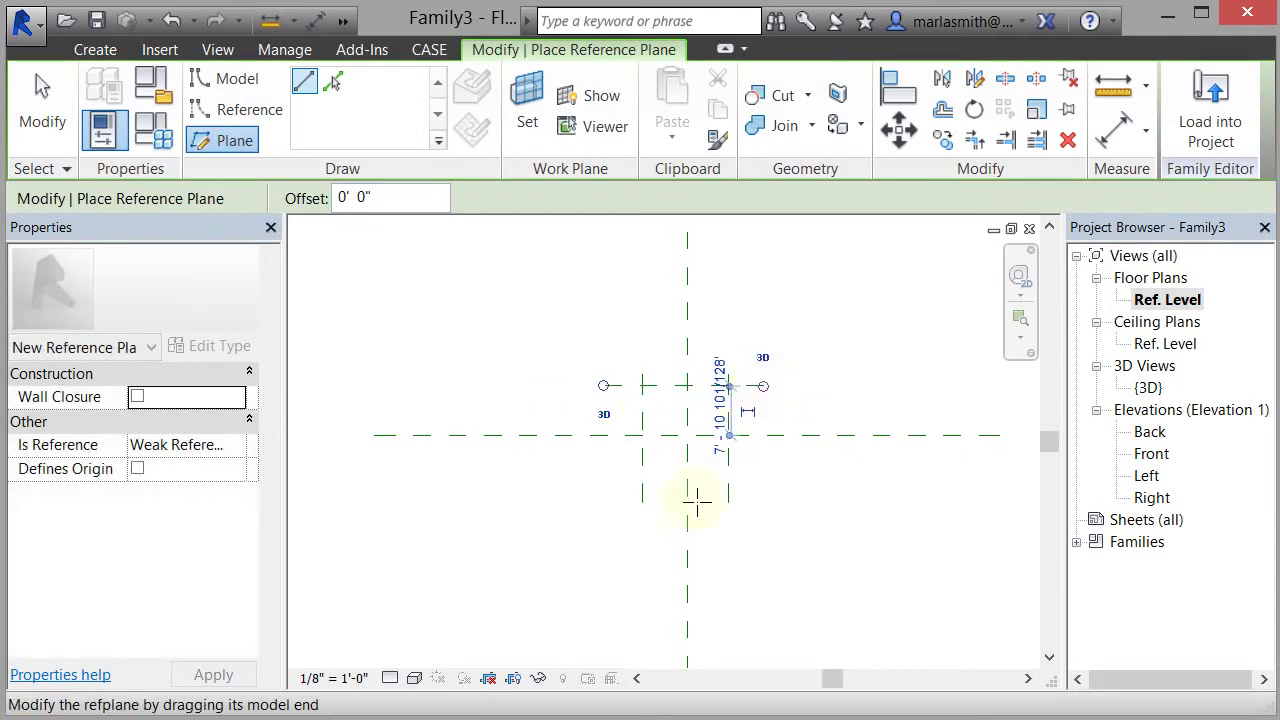
{"action": "left_click", "coordinate": [605, 502]}
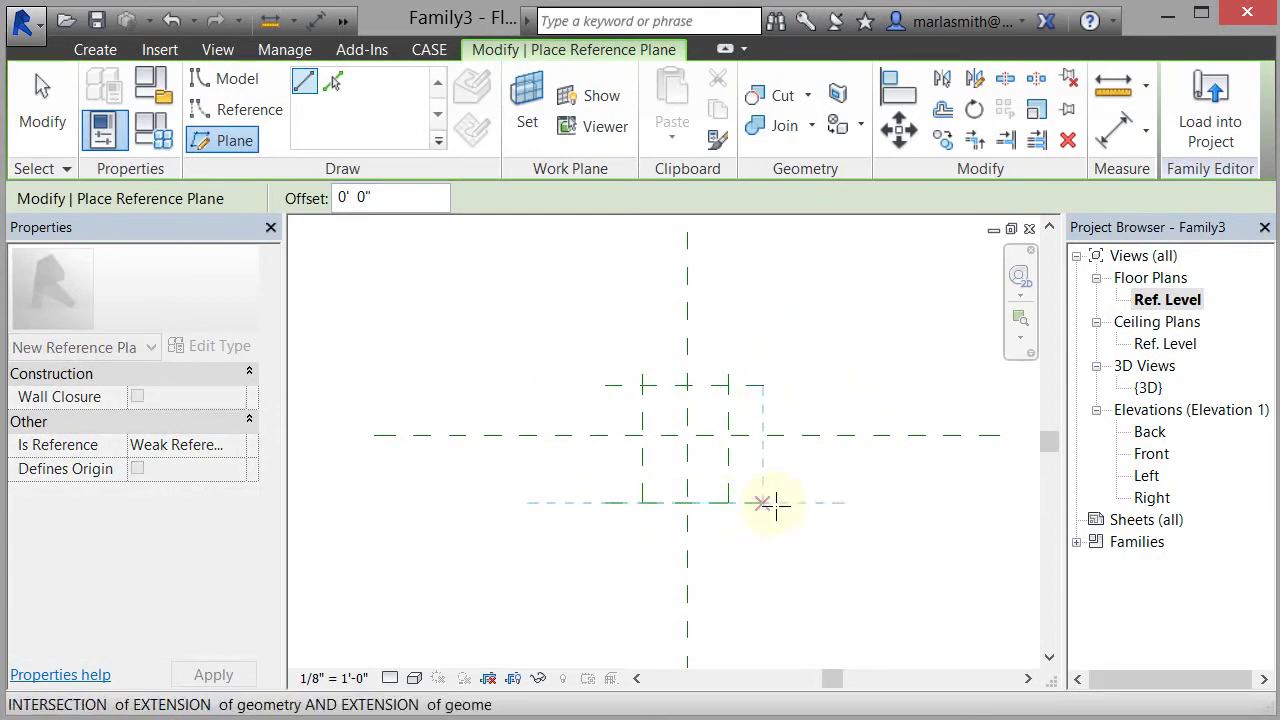
{"action": "left_click", "coordinate": [771, 505]}
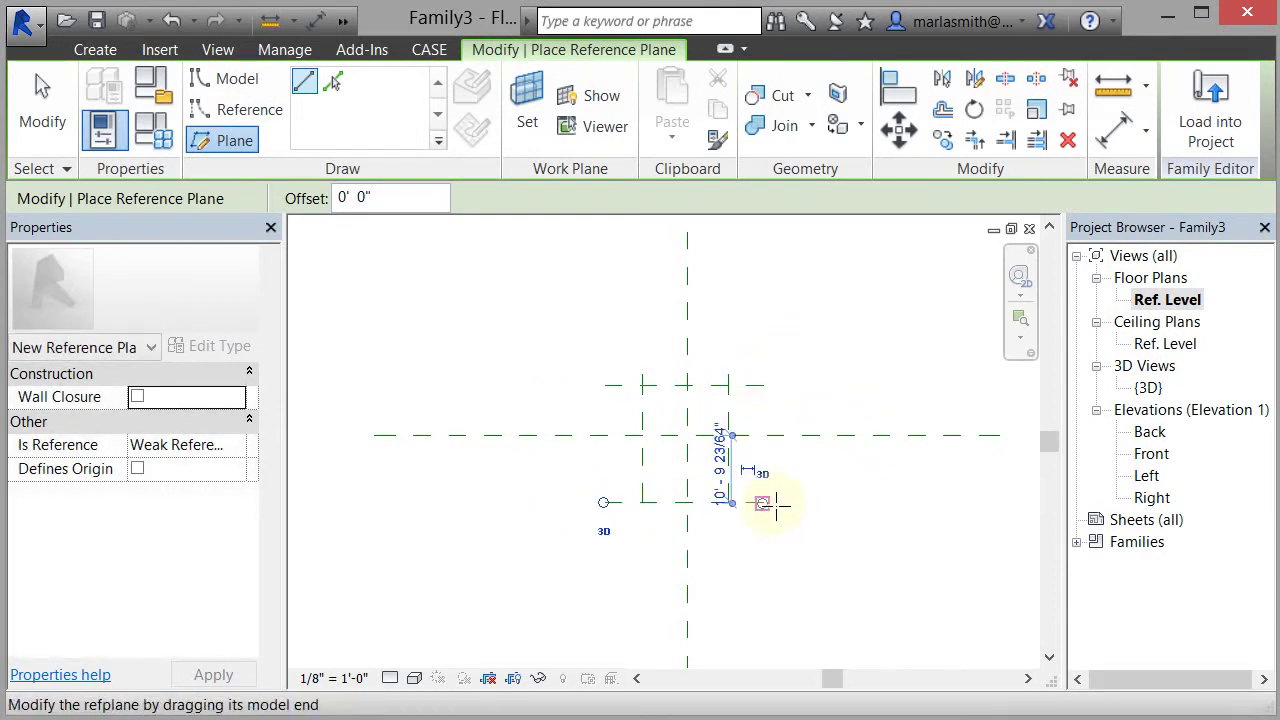
{"action": "left_click", "coordinate": [42, 100]}
- Check the new reference planes' distances from the centre planes by selecting them one after another
{"action": "scroll", "coordinate": [686, 486], "scroll_direction": "up", "scroll_amount": 2}
{"action": "middle_click_drag", "start_coordinate": [694, 380], "coordinate": [708, 466]}
{"action": "left_click", "coordinate": [790, 455]}
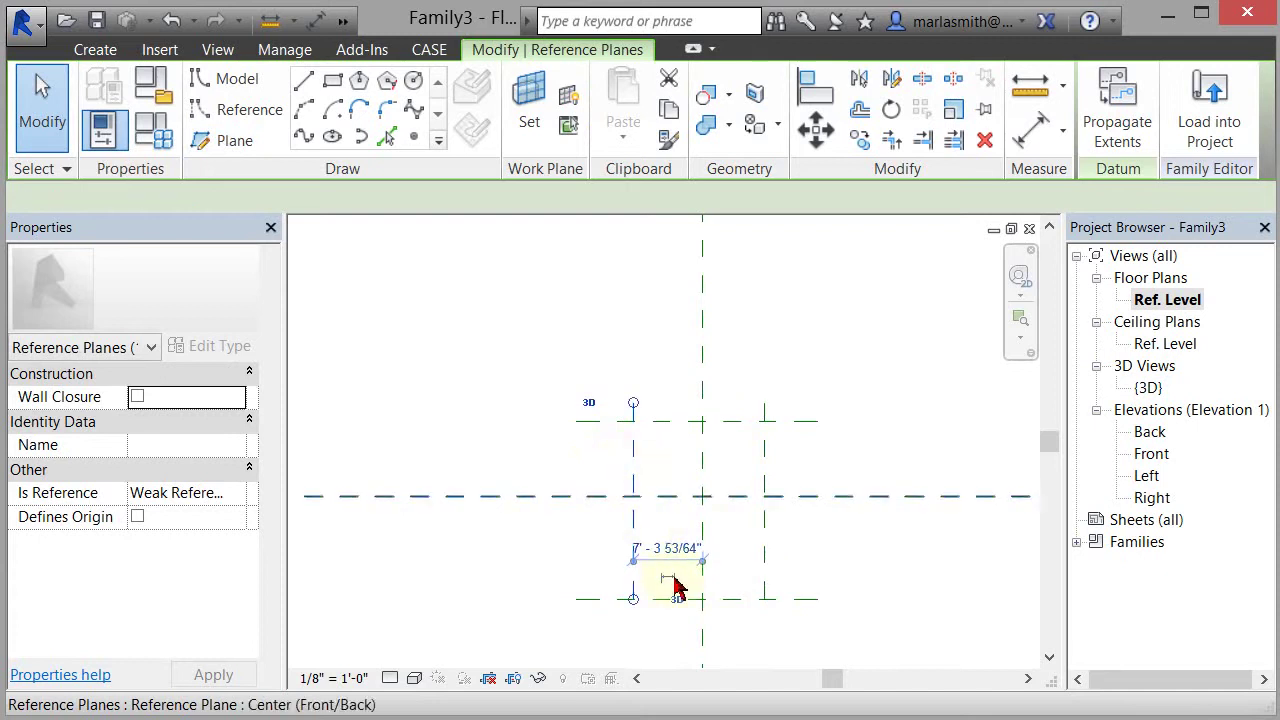
{"action": "left_click", "coordinate": [735, 602]}
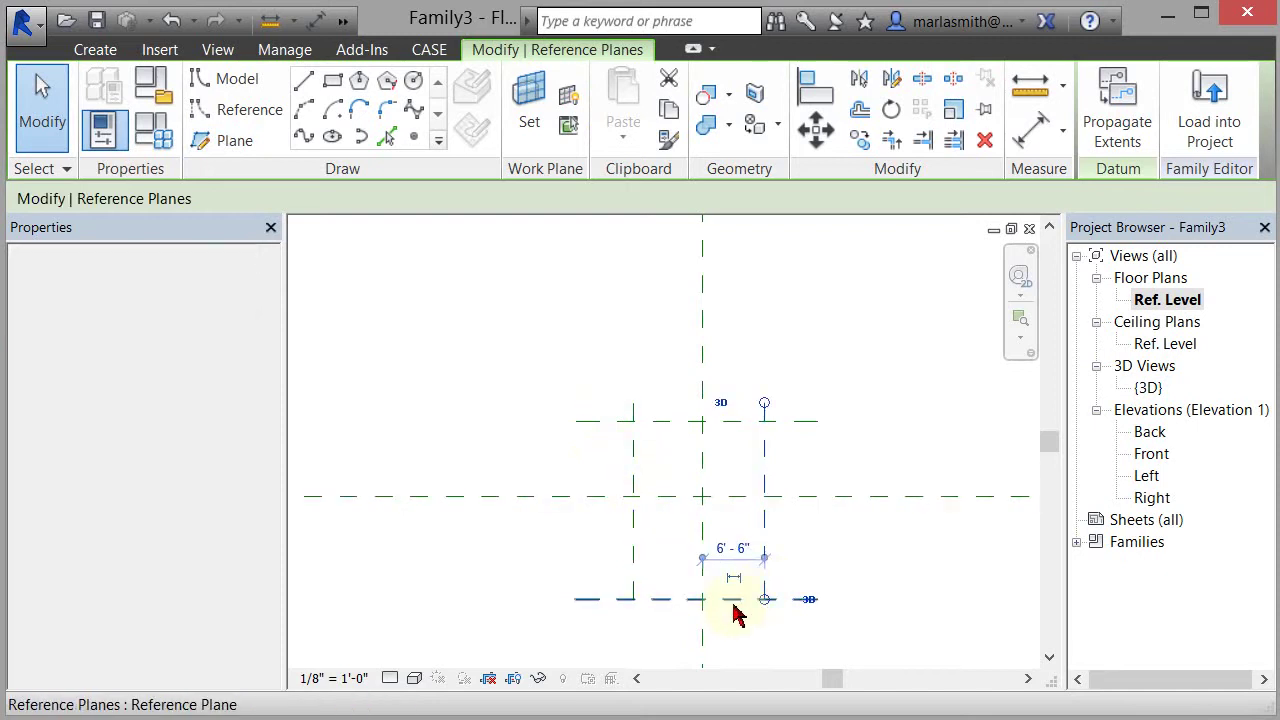
{"action": "left_click", "coordinate": [740, 430]}
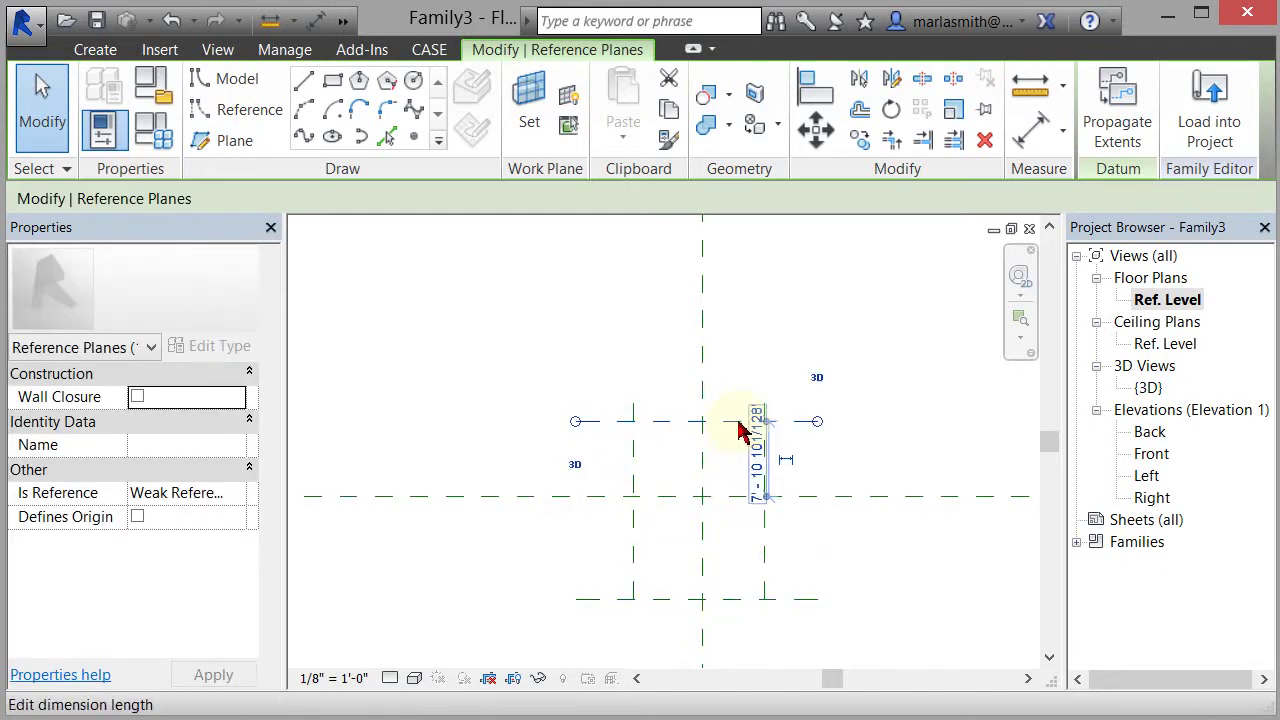
{"action": "left_click", "coordinate": [873, 566]}
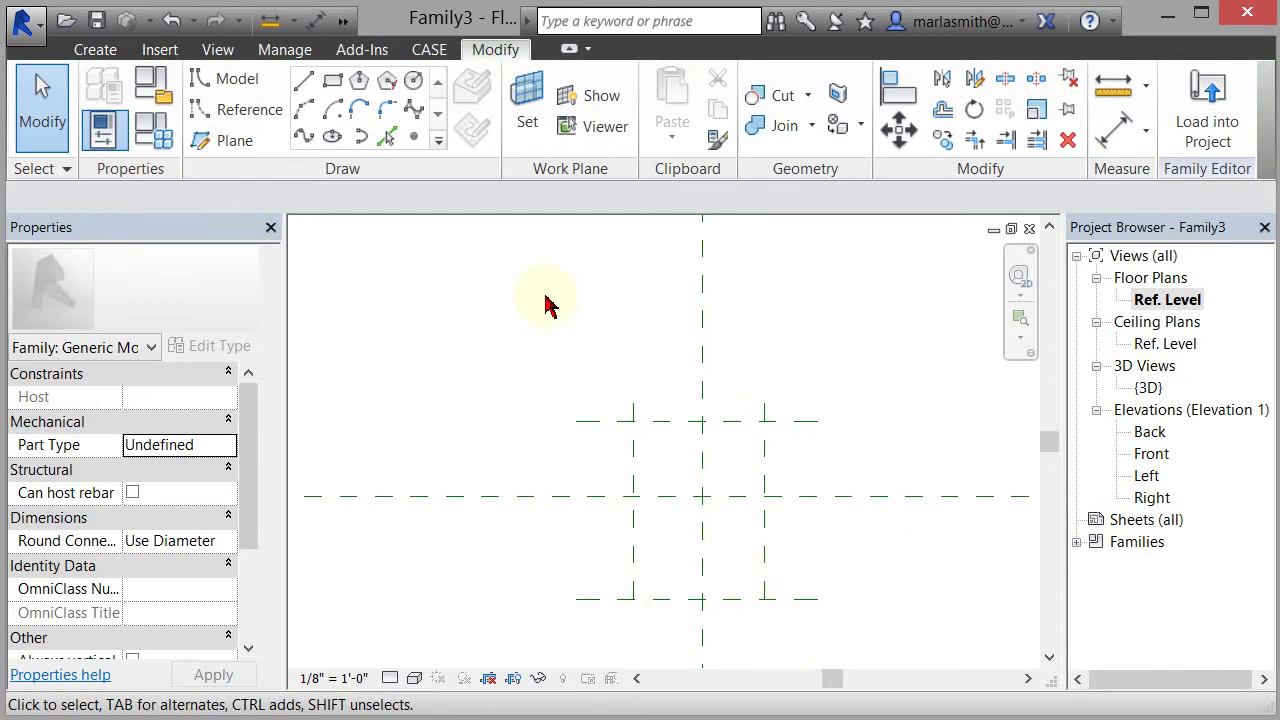
- Dimension the three vertical reference planes with one aligned string above them and constrain their spacing to be equal
{"action": "left_click", "coordinate": [95, 49]}
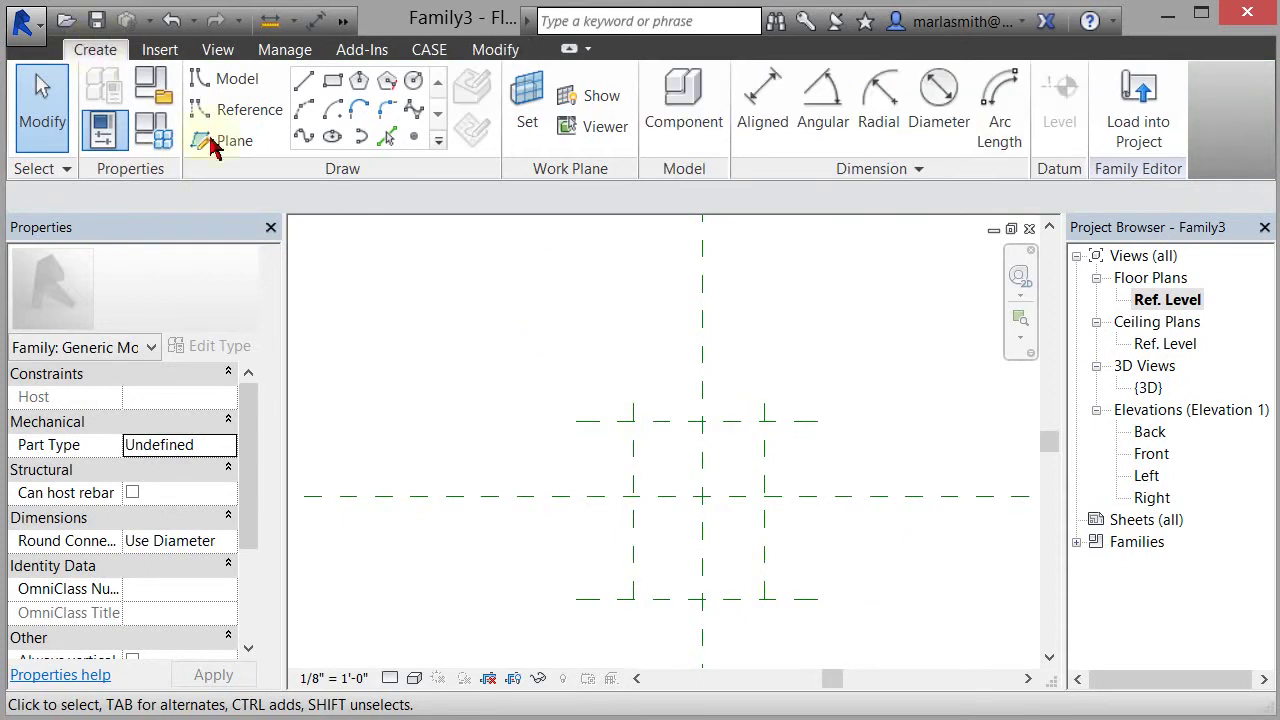
{"action": "left_click", "coordinate": [770, 110]}
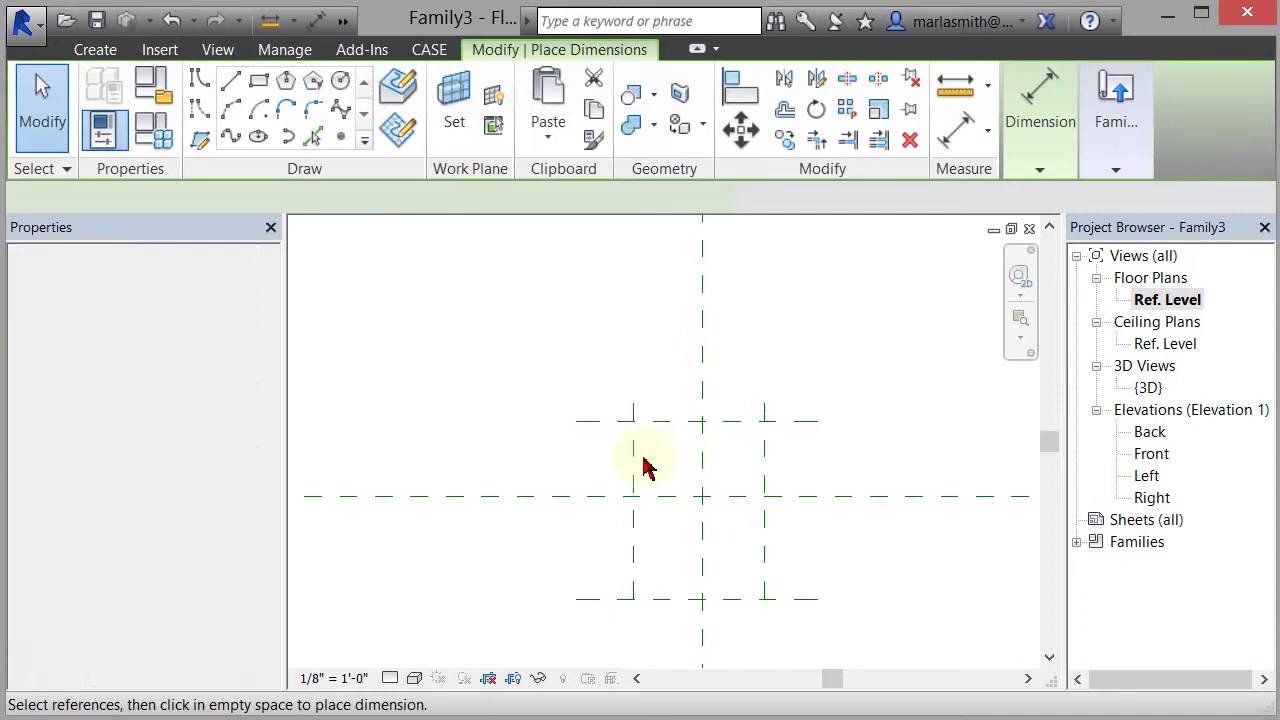
{"action": "left_click", "coordinate": [640, 466]}
{"action": "left_click", "coordinate": [703, 457]}
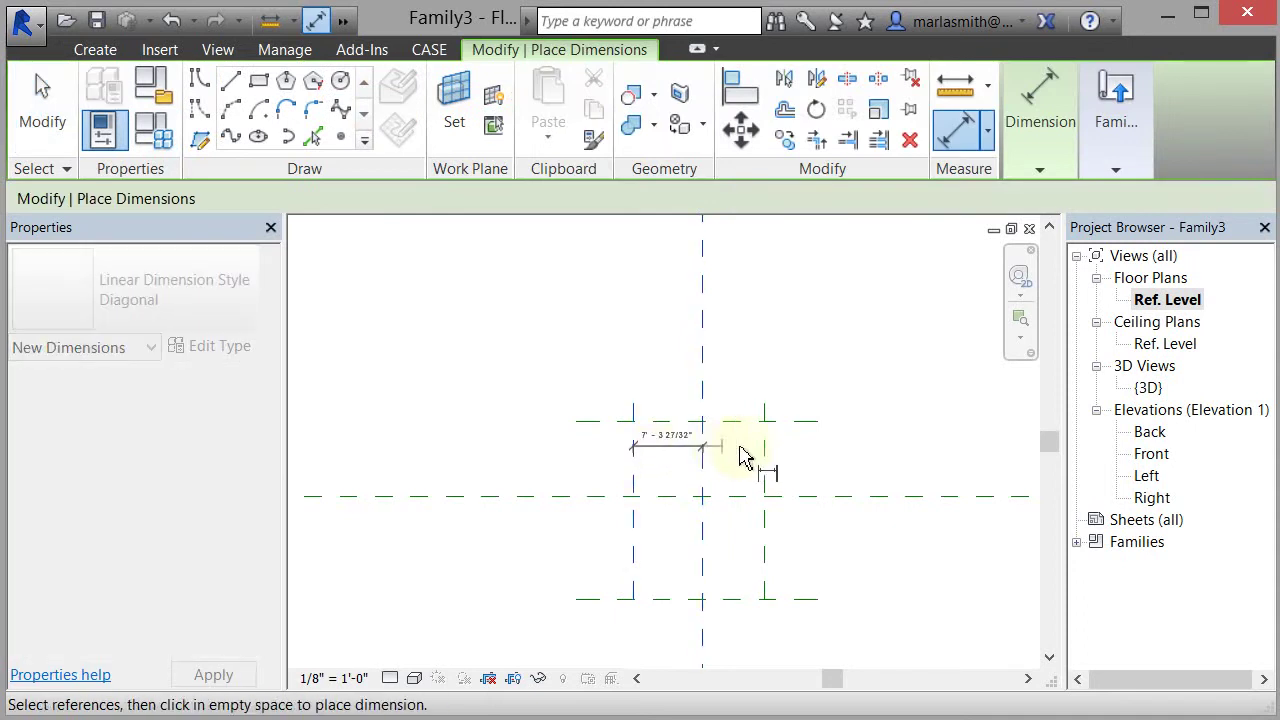
{"action": "left_click", "coordinate": [757, 457]}
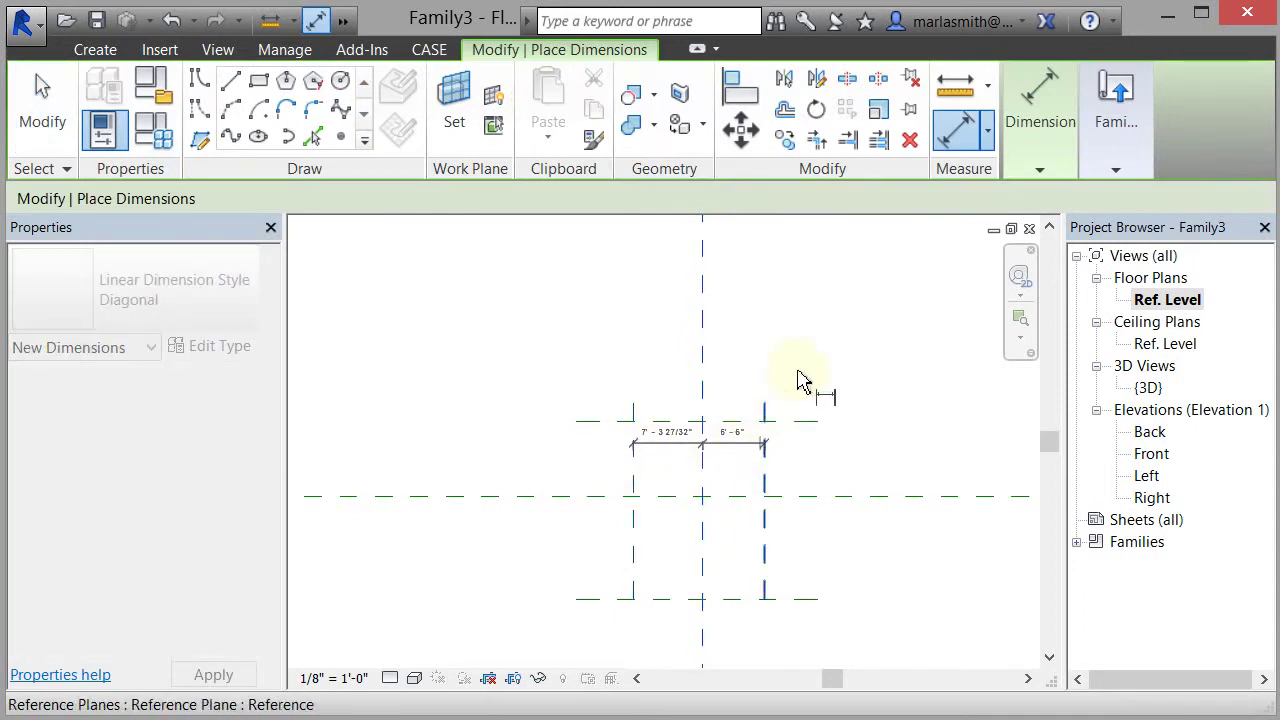
{"action": "left_click", "coordinate": [846, 335]}
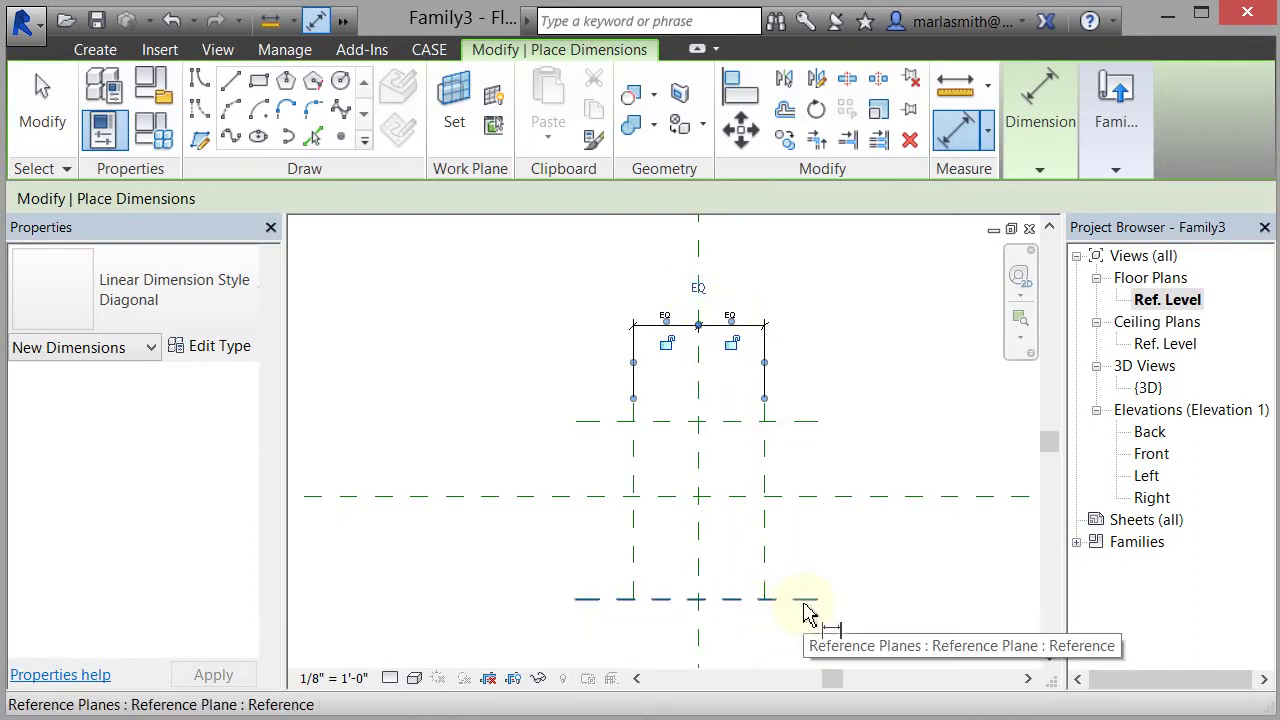
- Dimension the three horizontal reference planes with one aligned string along their right ends and make the spacing equal
{"action": "left_click", "coordinate": [810, 612]}
{"action": "left_click", "coordinate": [807, 500]}
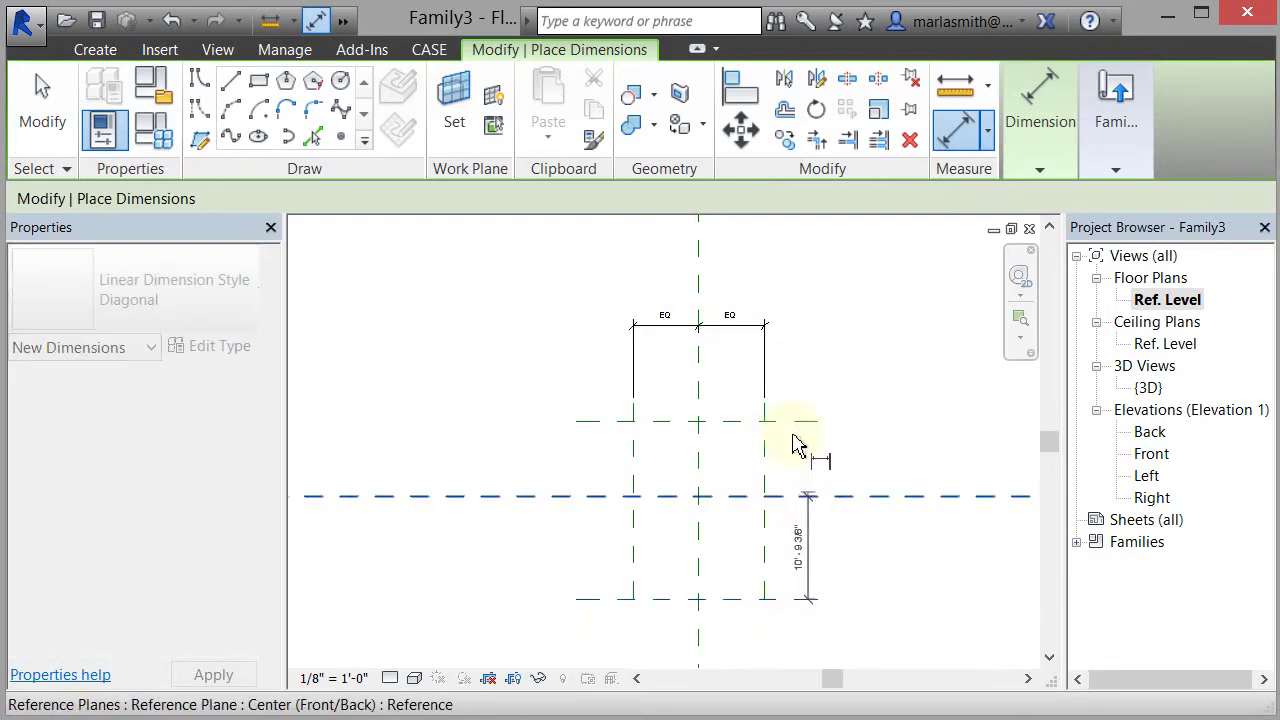
{"action": "left_click", "coordinate": [810, 428]}
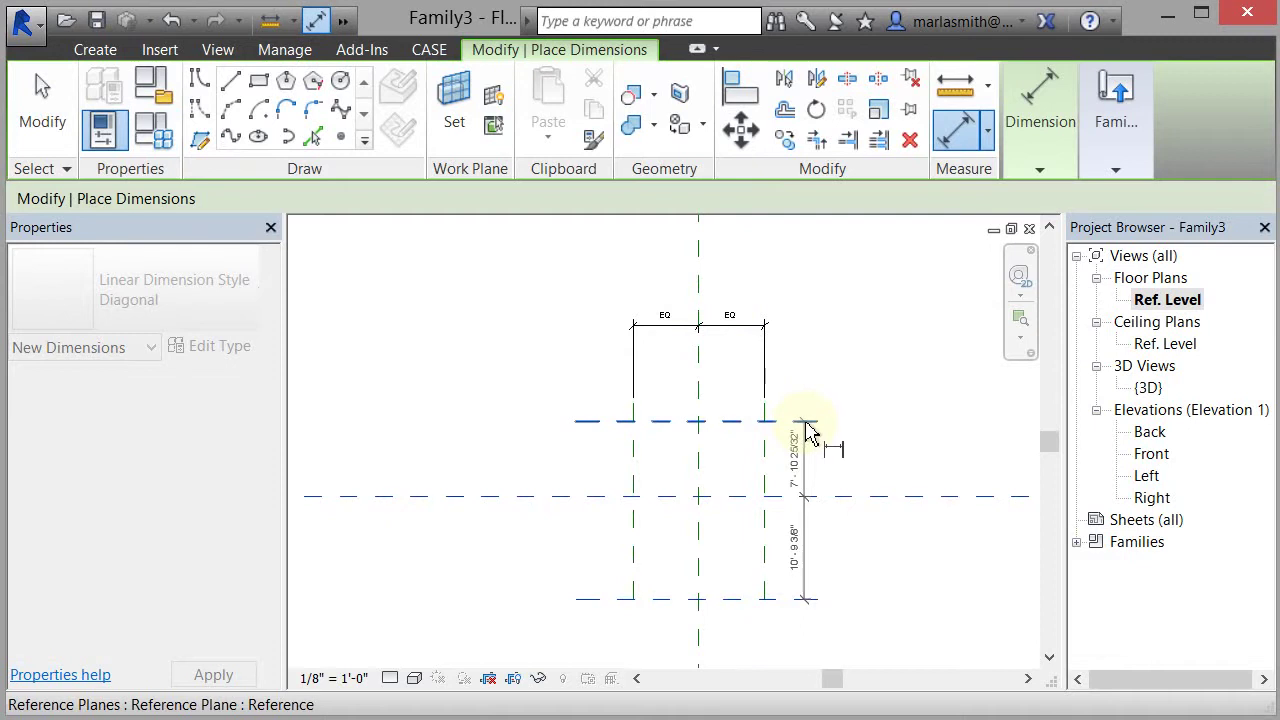
{"action": "left_click", "coordinate": [826, 359]}
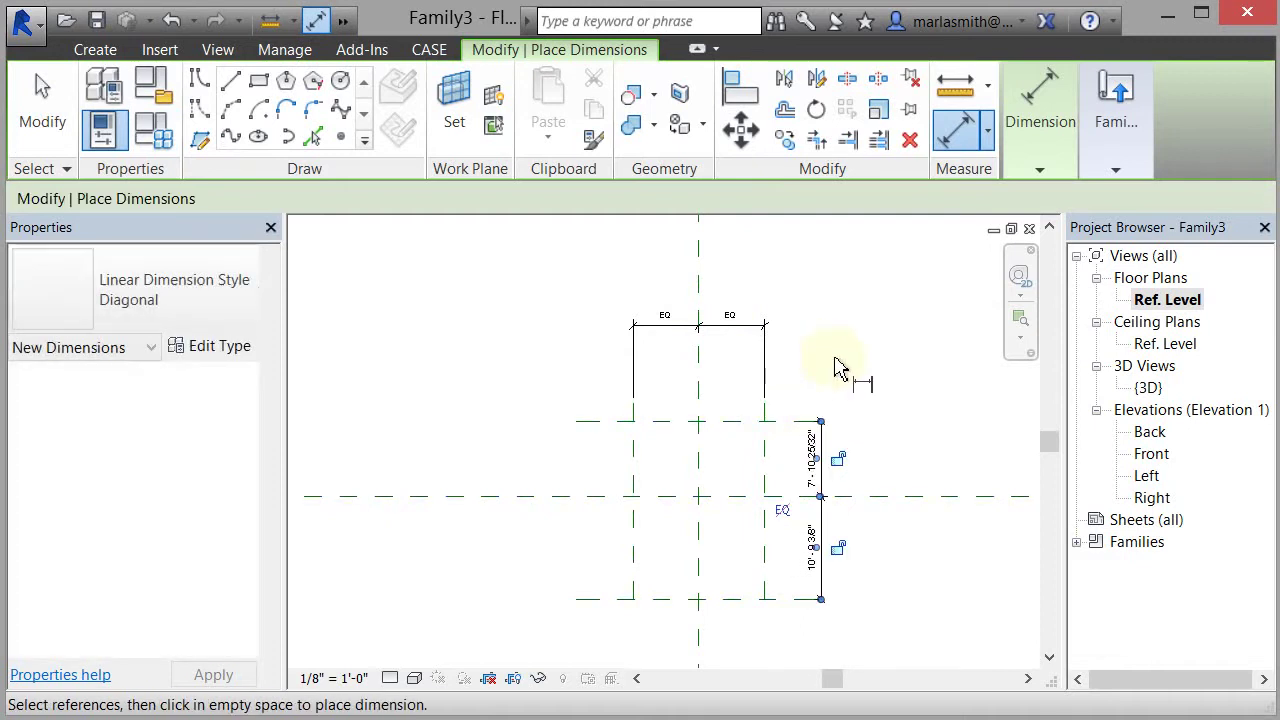
{"action": "left_click", "coordinate": [785, 520]}
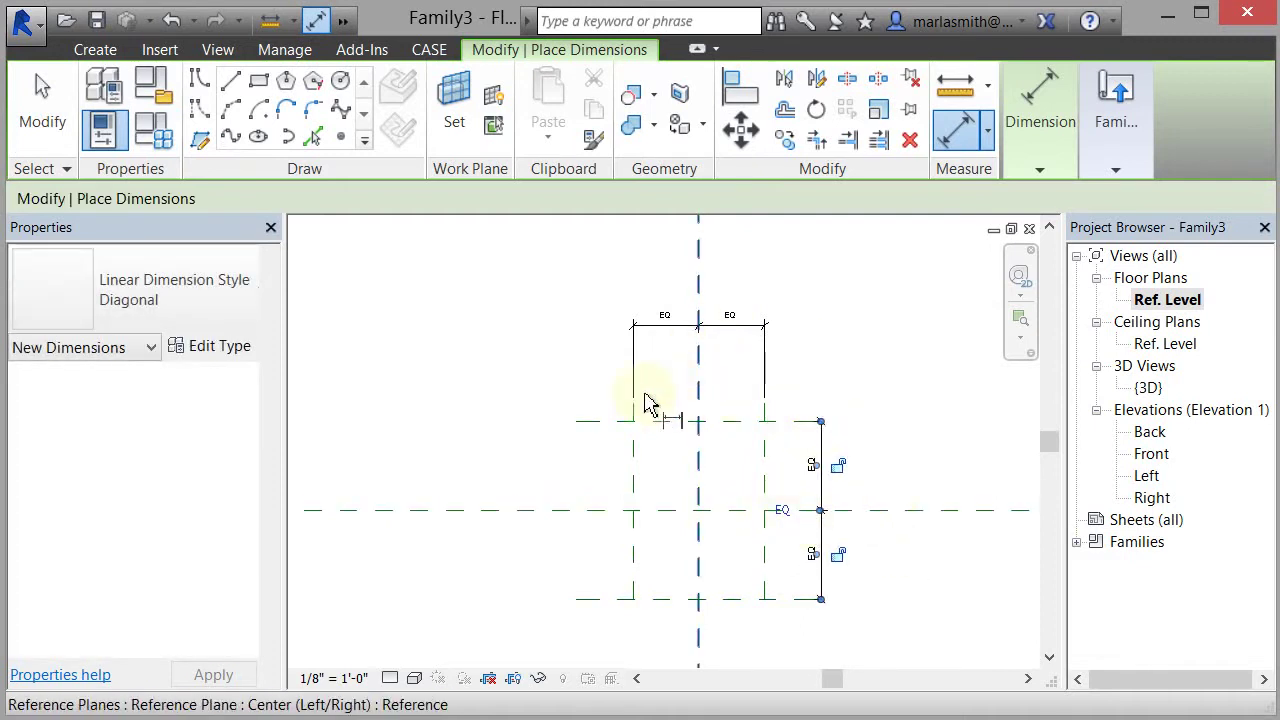
- Add overall dimensions across the two outer vertical reference planes and the two outer horizontal ones, outside the equality strings
{"action": "left_click", "coordinate": [643, 424]}
{"action": "left_click", "coordinate": [766, 423]}
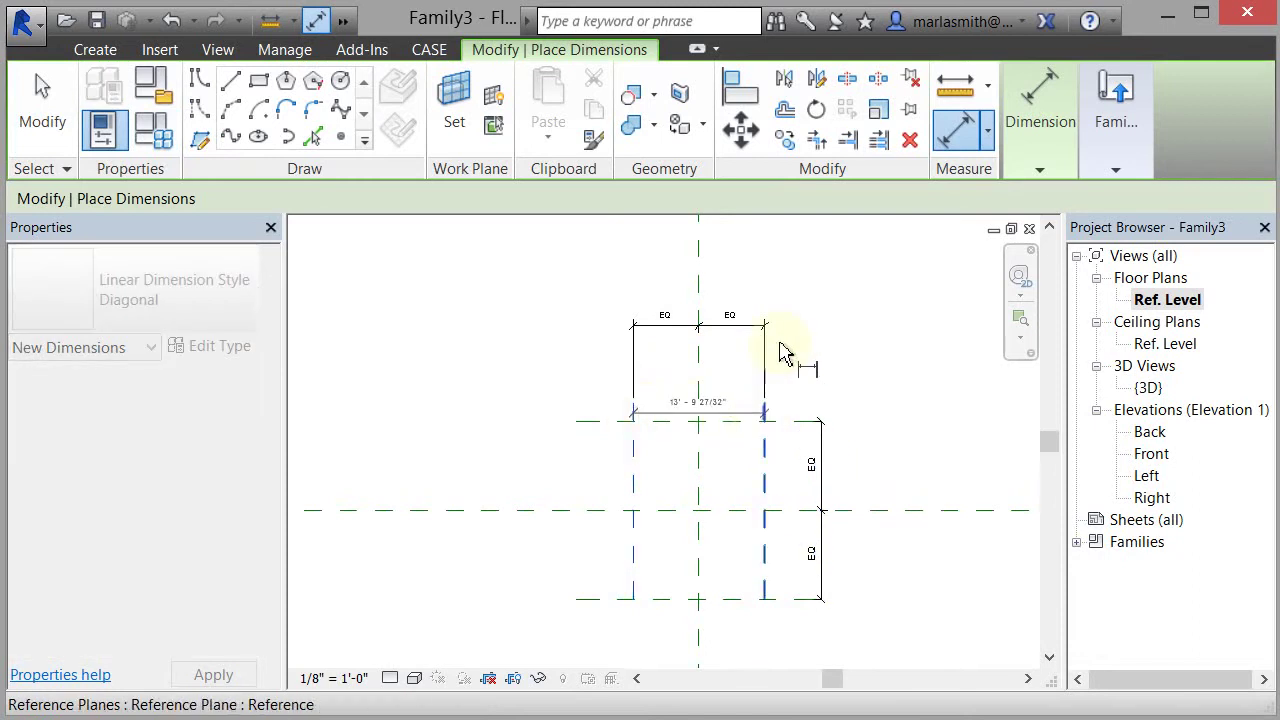
{"action": "left_click", "coordinate": [785, 285]}
{"action": "left_click", "coordinate": [771, 424]}
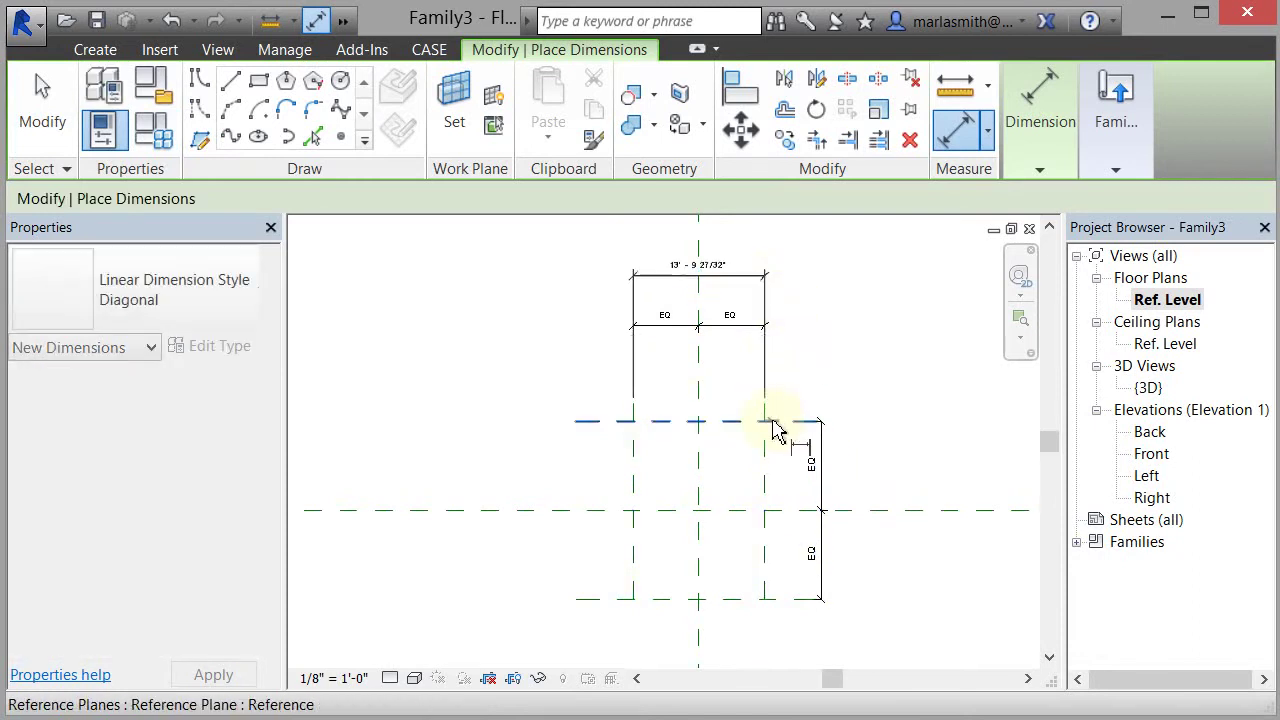
{"action": "left_click", "coordinate": [787, 612]}
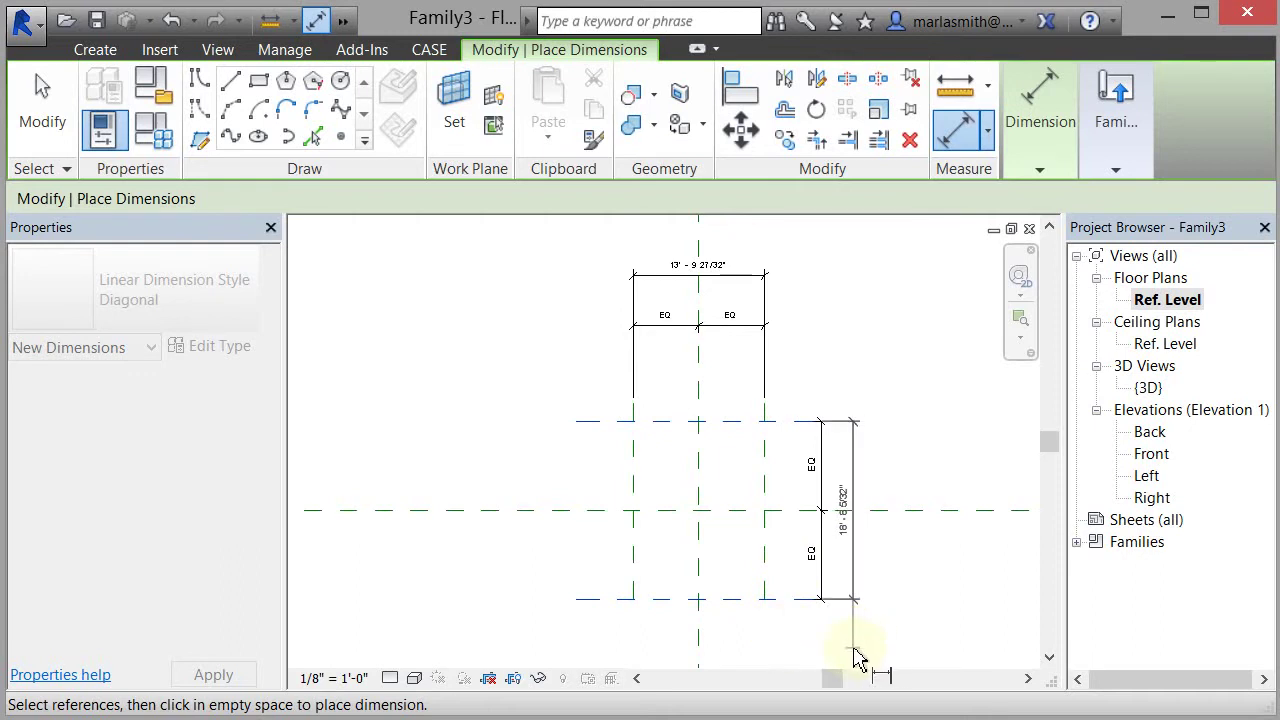
{"action": "left_click", "coordinate": [856, 658]}
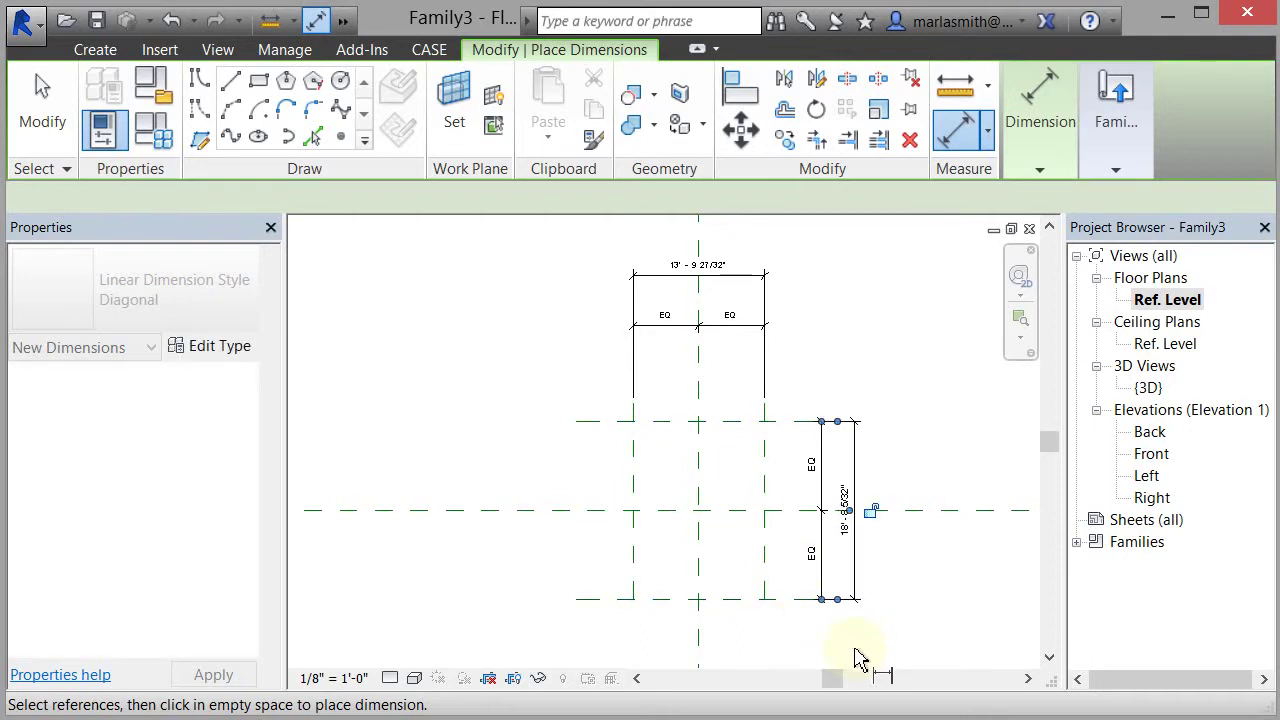
{"action": "left_click", "coordinate": [42, 95]}
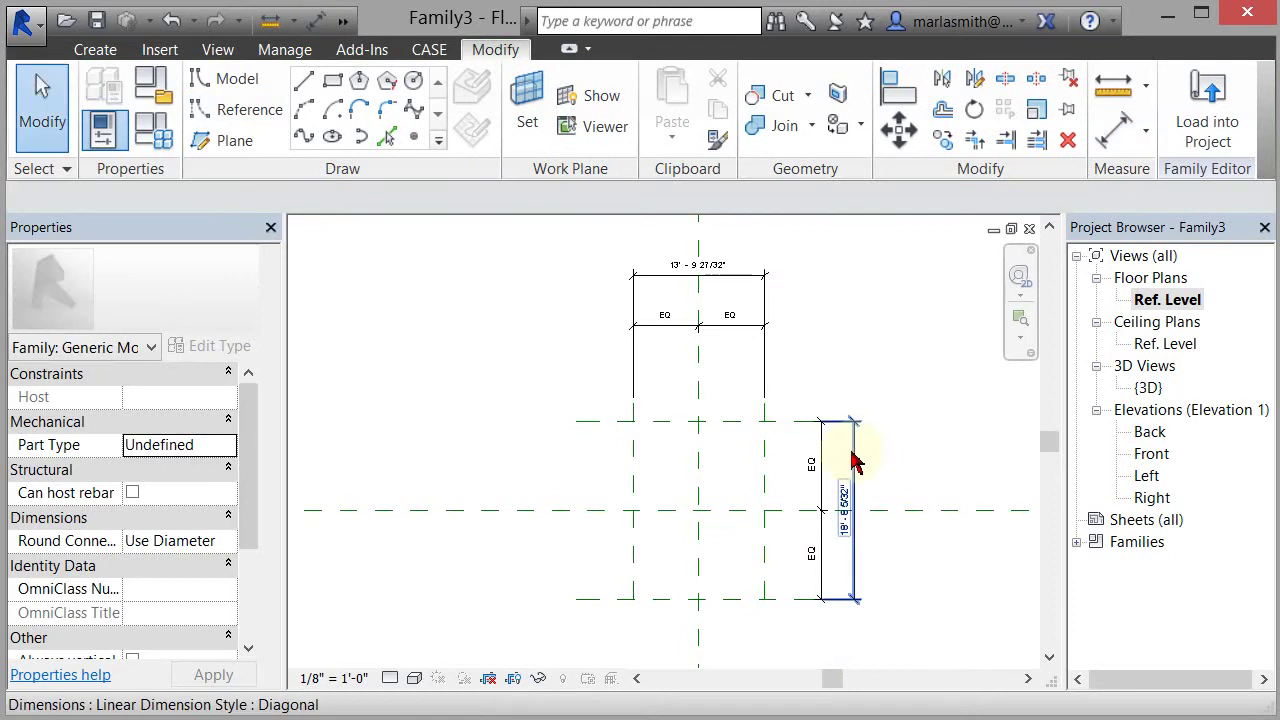
- Label the overall dimension between the outer horizontal planes with a new type-based family parameter named Width
{"action": "left_click", "coordinate": [560, 237]}
{"action": "left_click", "coordinate": [530, 198]}
{"action": "left_click", "coordinate": [562, 246]}
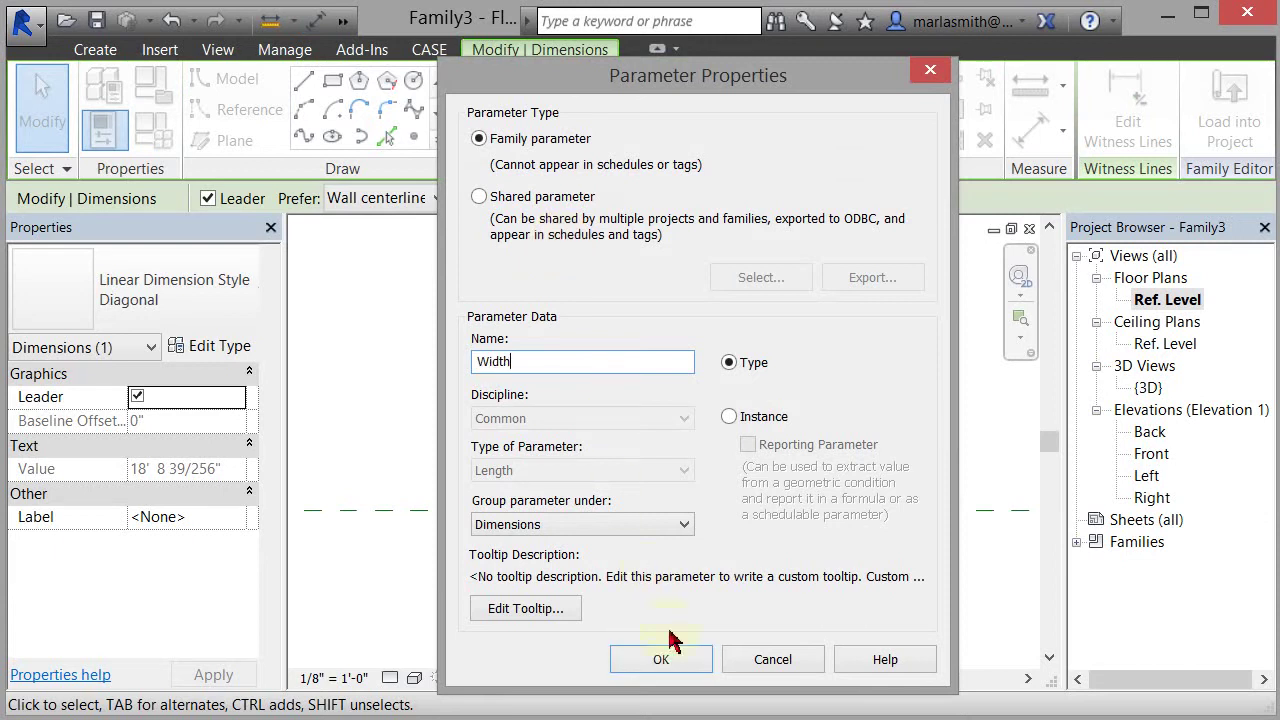
{"action": "left_click", "coordinate": [663, 660]}
{"action": "left_click", "coordinate": [840, 295]}
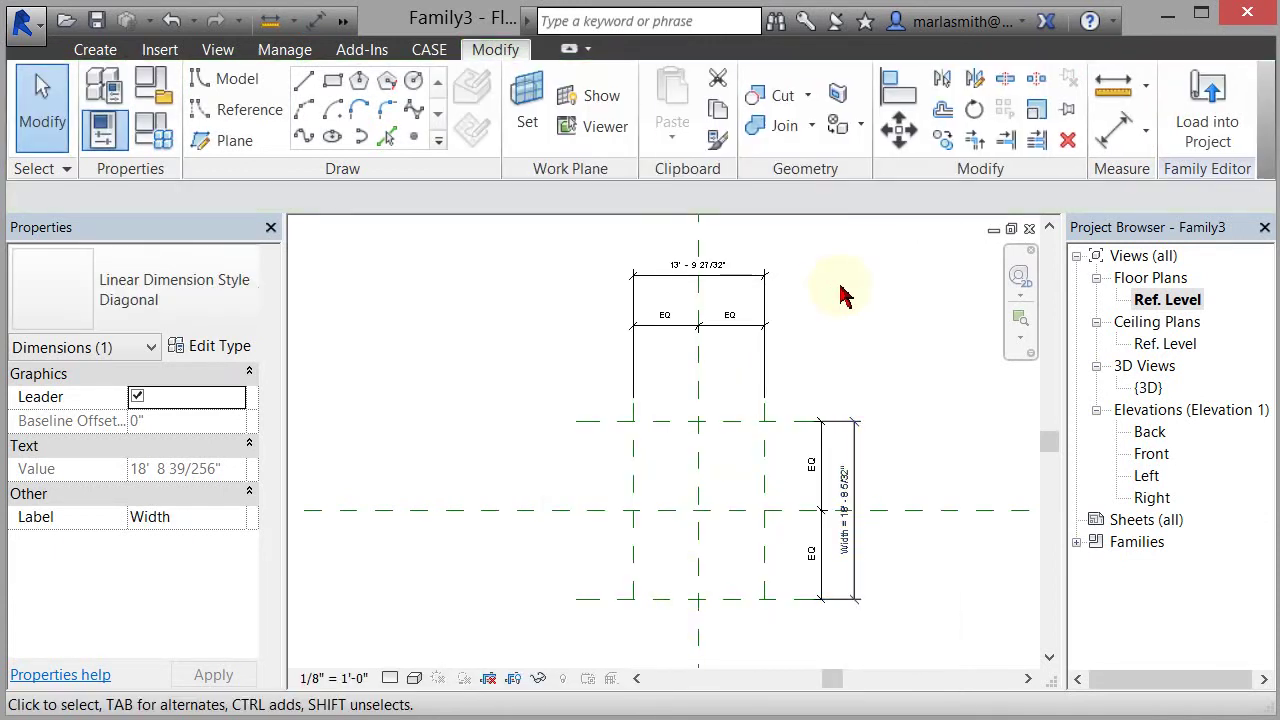
- Label the overall dimension between the outer vertical planes with a new type parameter named Length, and review both parameters in Family Types
{"action": "left_click", "coordinate": [749, 280]}
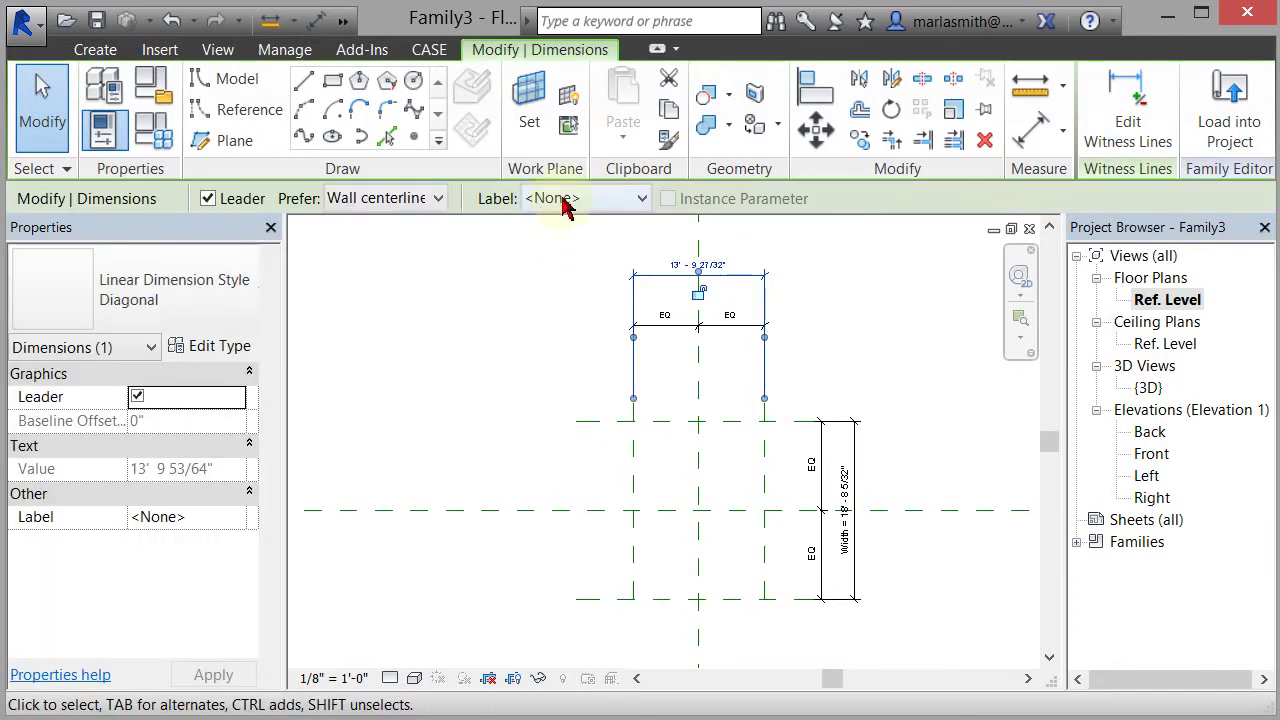
{"action": "left_click", "coordinate": [563, 200]}
{"action": "left_click", "coordinate": [563, 245]}
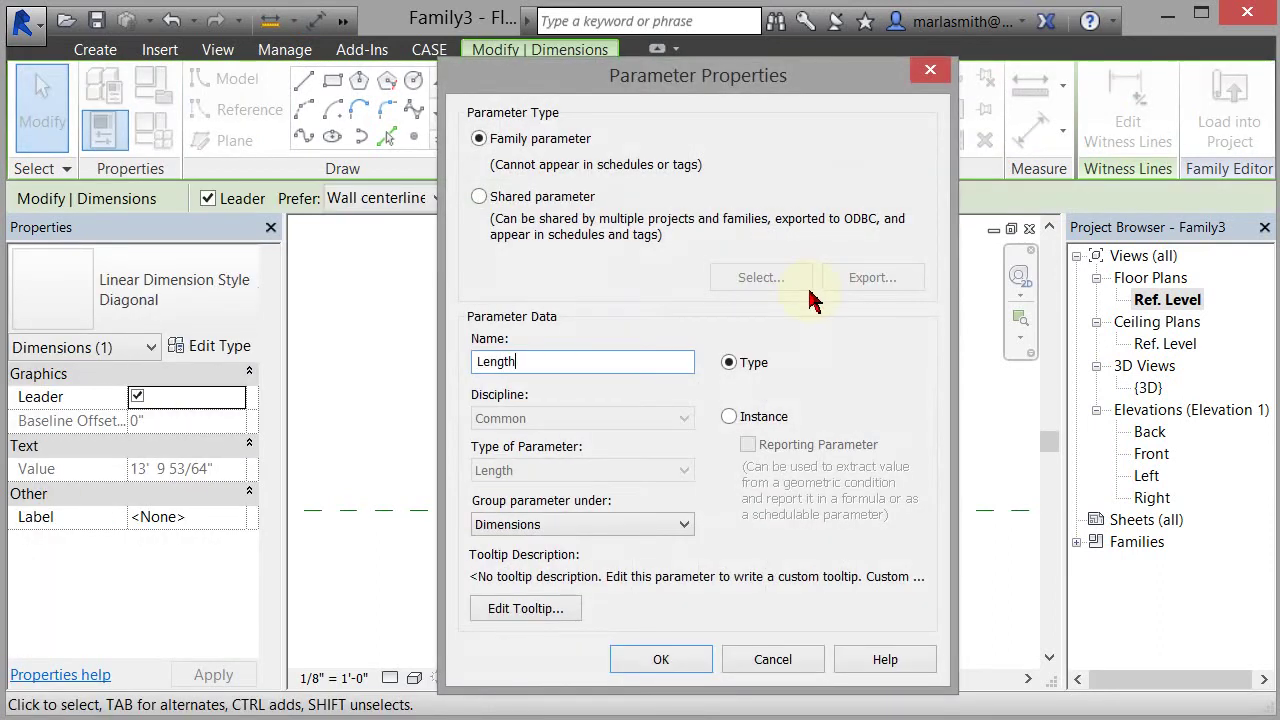
{"action": "left_click", "coordinate": [655, 660]}
{"action": "left_click", "coordinate": [429, 354]}
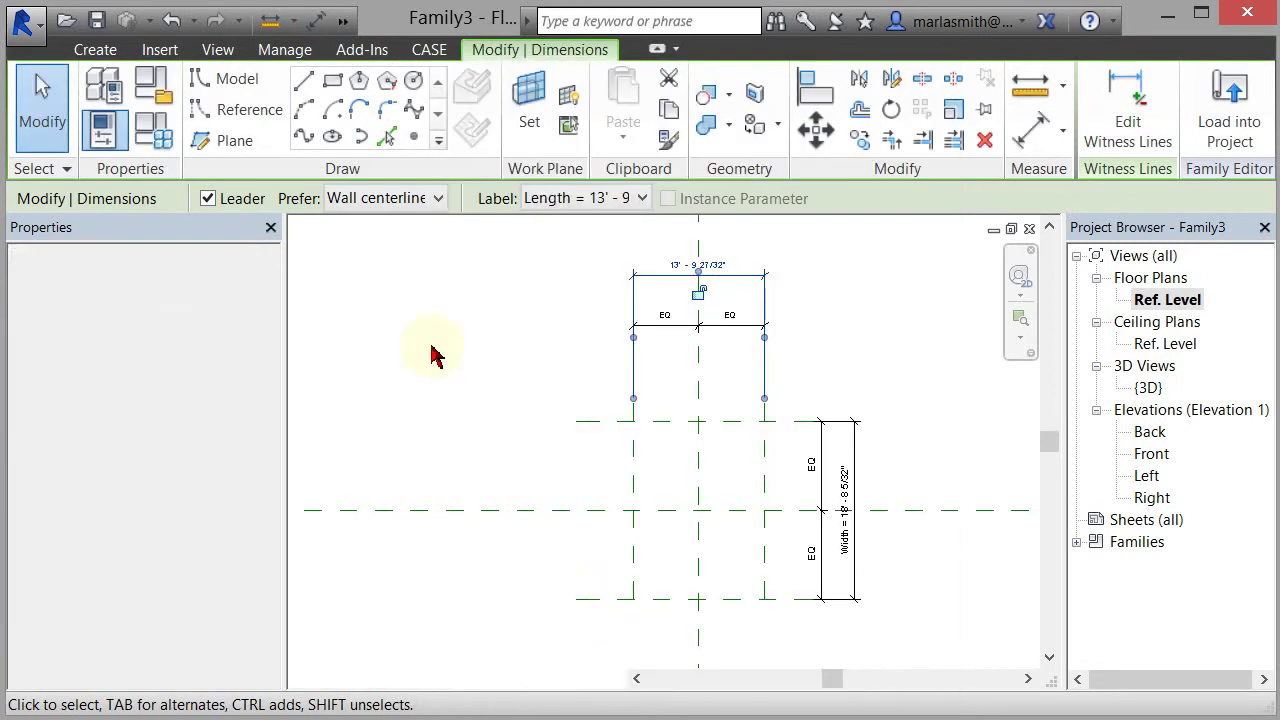
{"action": "left_click", "coordinate": [168, 145]}
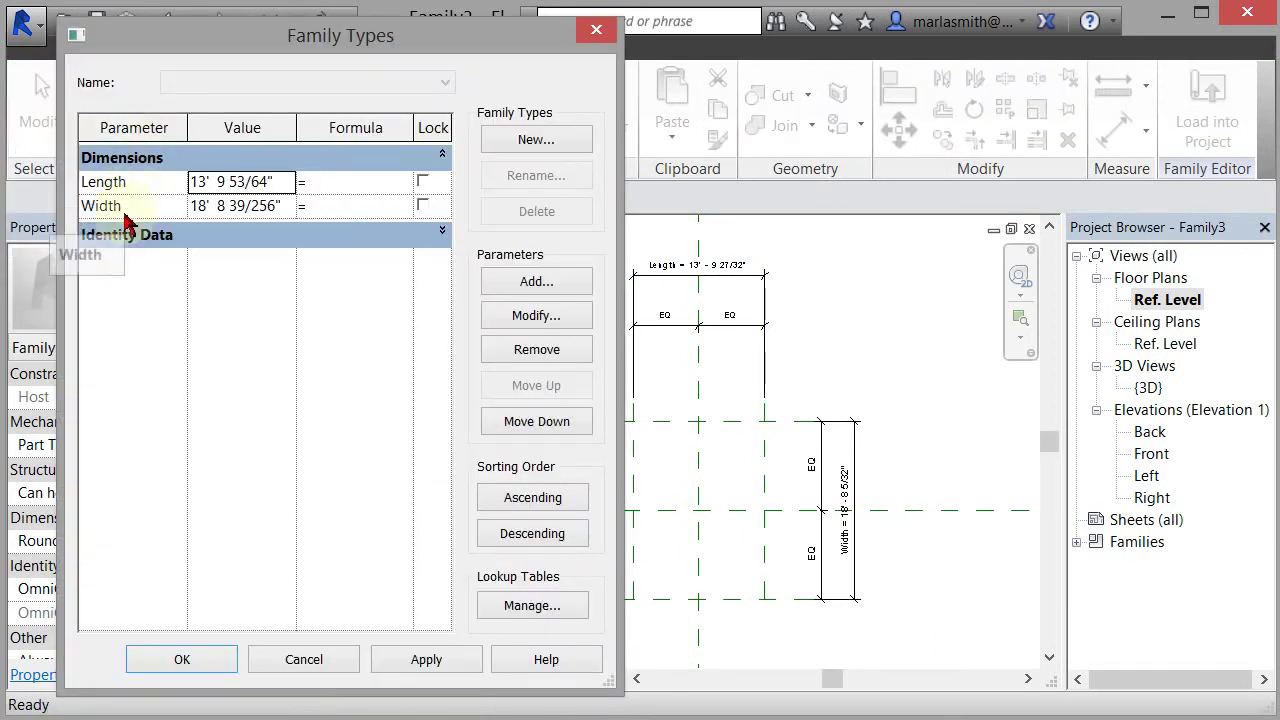
{"action": "left_click", "coordinate": [145, 670]}
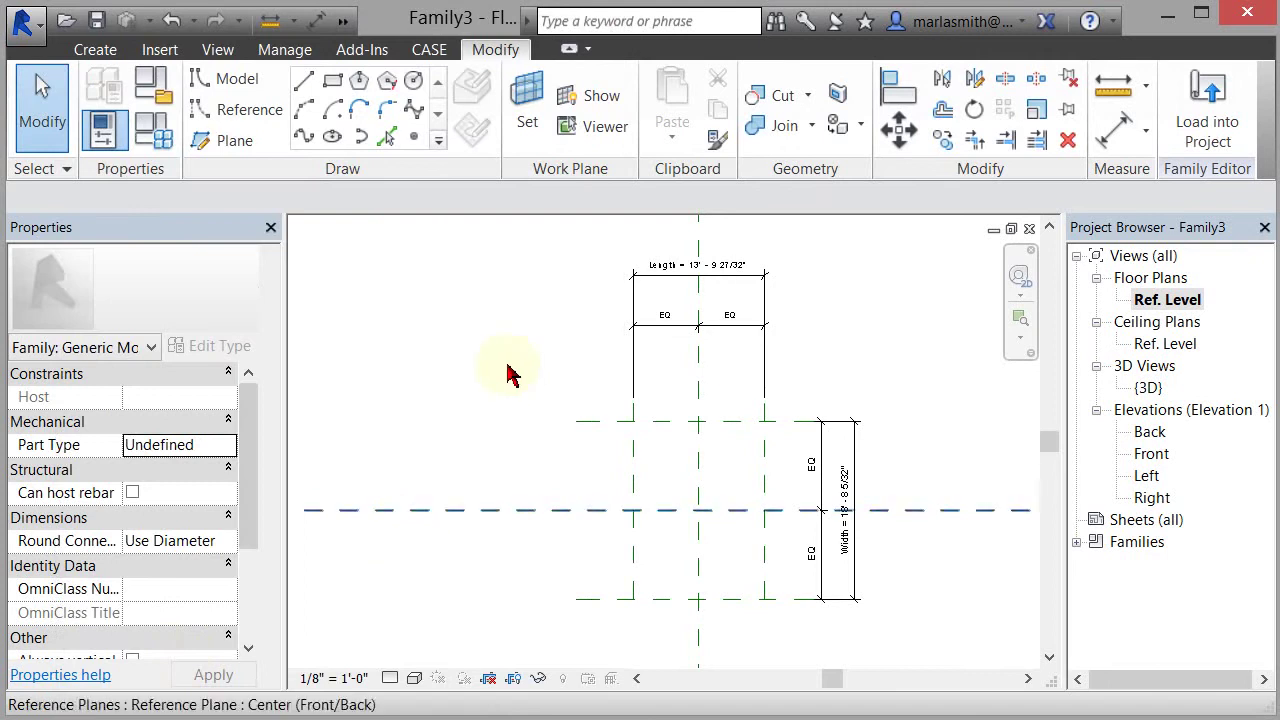
- In the Front elevation, draw a horizontal reference plane about 24'-4" above the Ref. Level, crossing the three vertical planes
{"action": "double_click", "coordinate": [1156, 456]}
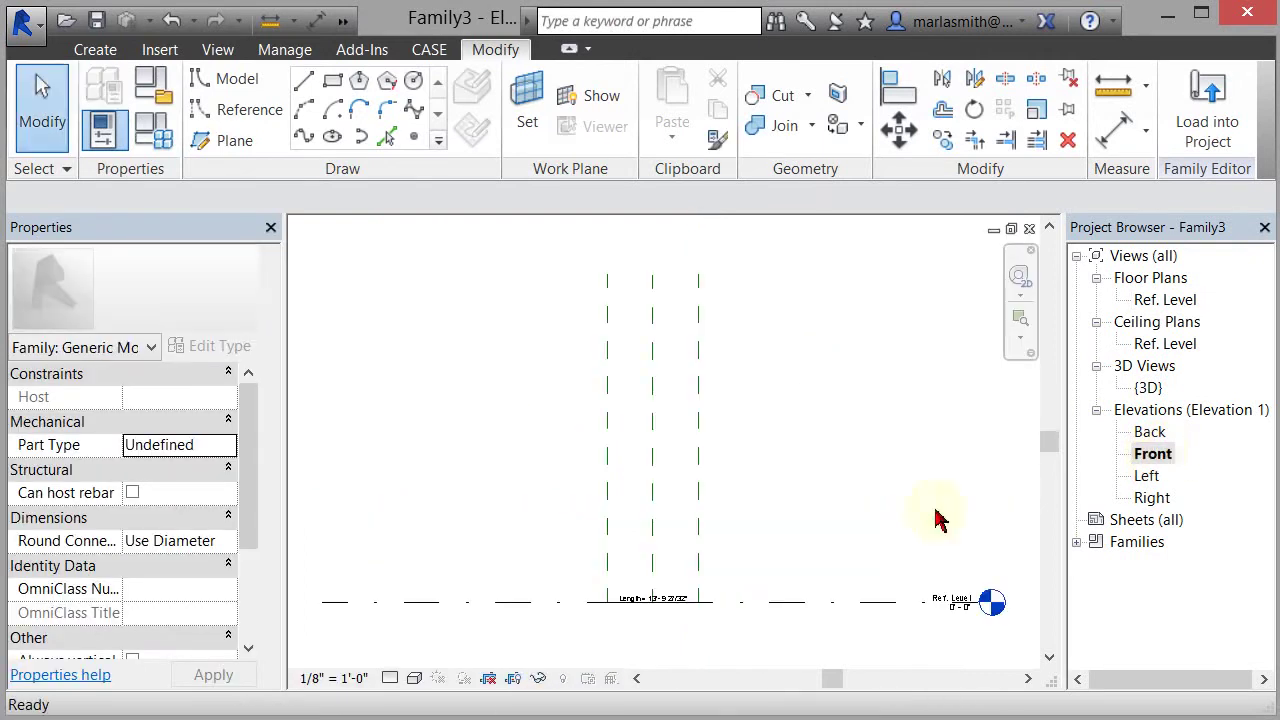
{"action": "left_click", "coordinate": [233, 143]}
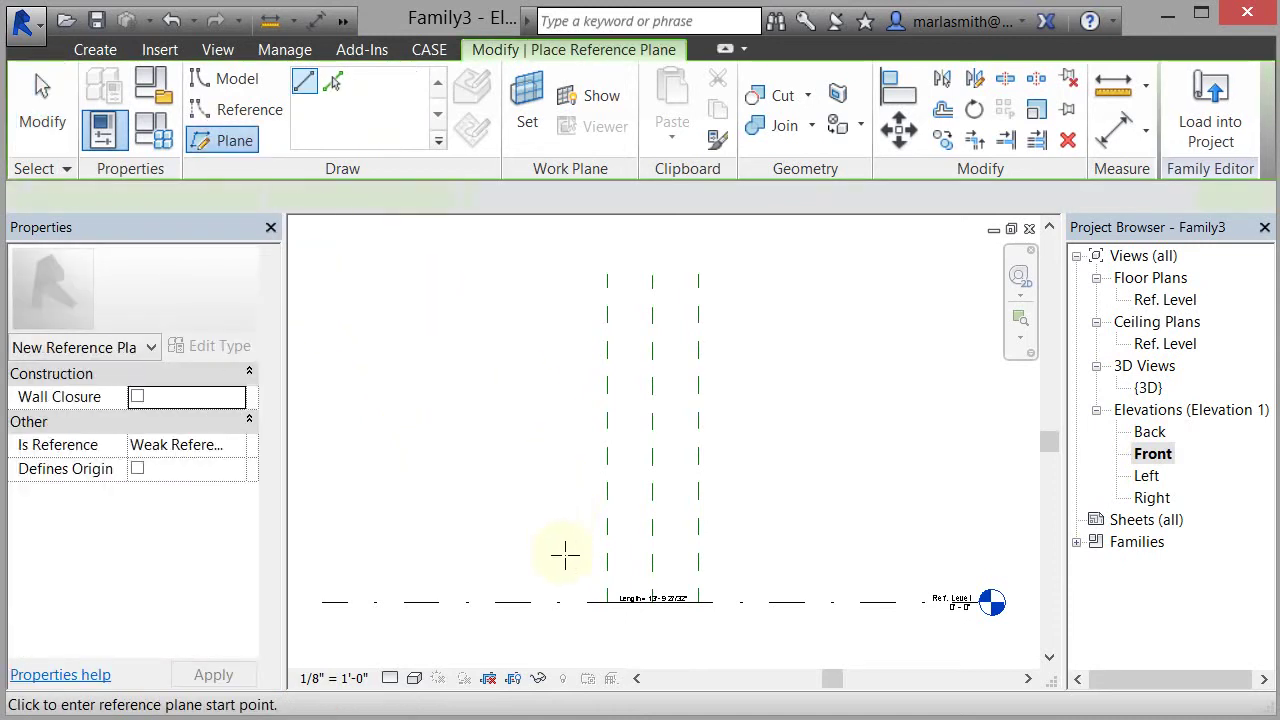
{"action": "left_click", "coordinate": [558, 443]}
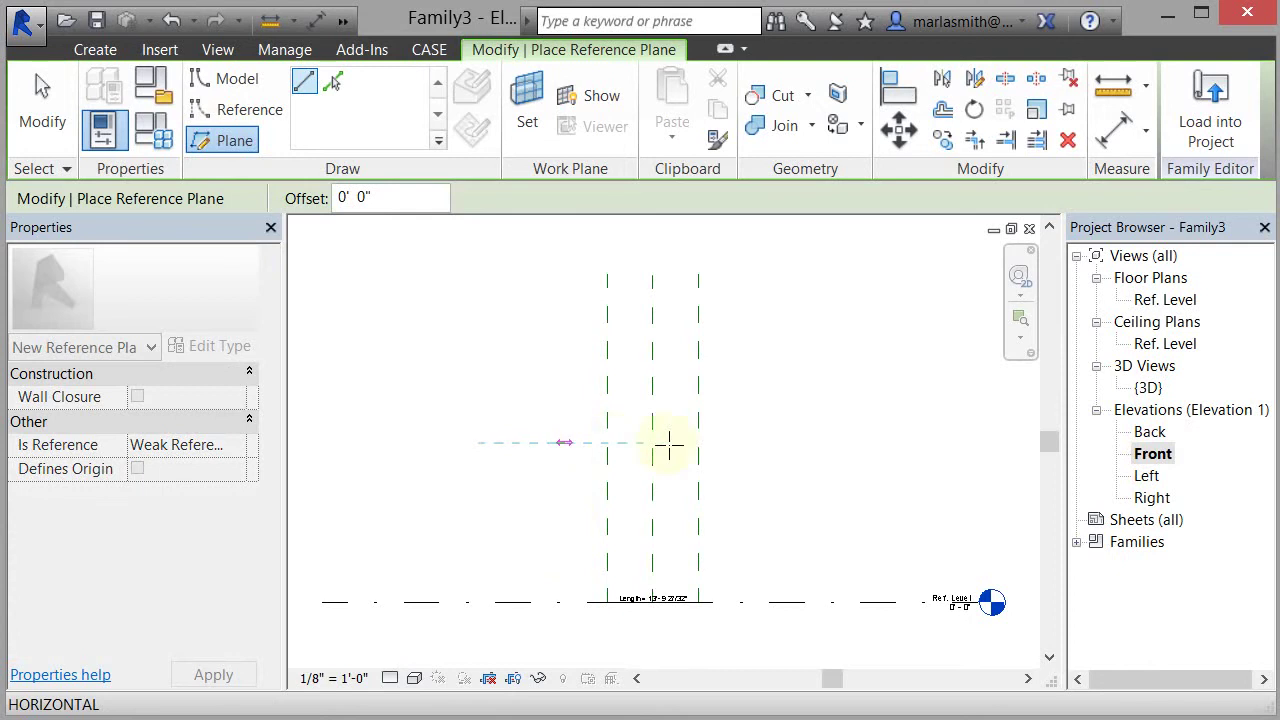
{"action": "left_click", "coordinate": [740, 443]}
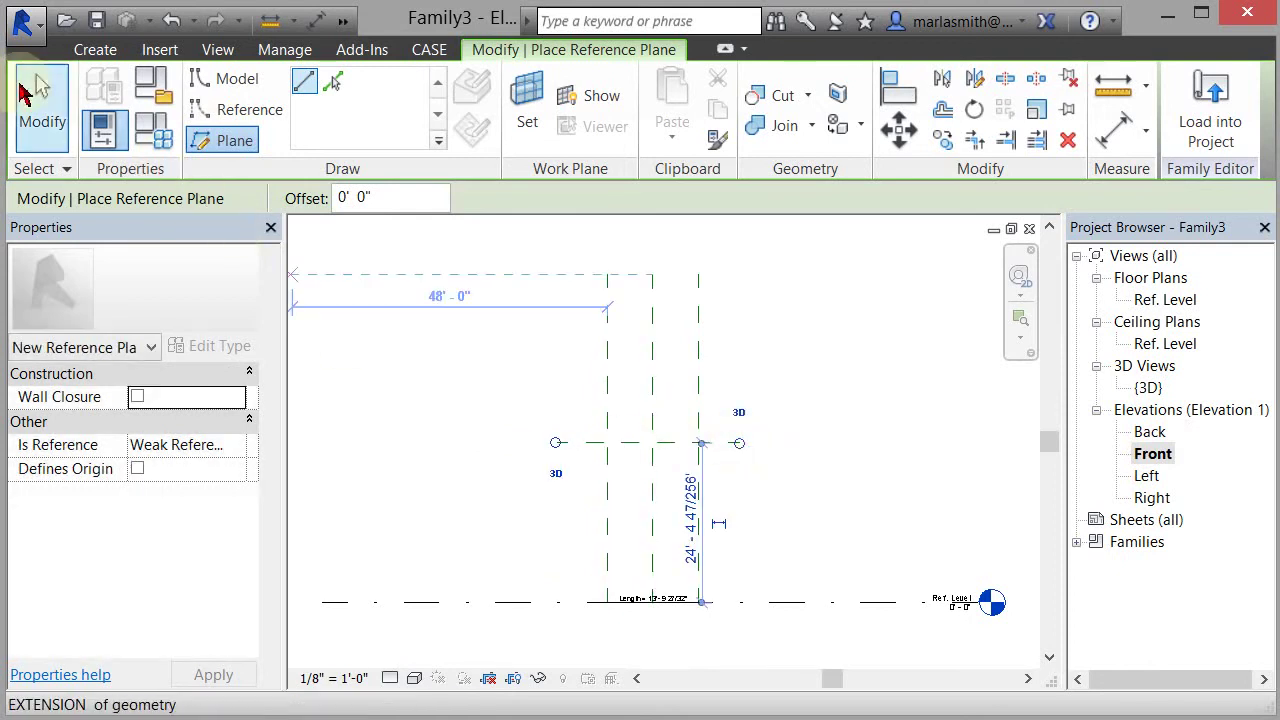
{"action": "left_click", "coordinate": [42, 100]}
{"action": "scroll", "coordinate": [712, 490], "scroll_direction": "up", "scroll_amount": 3}
{"action": "middle_click_drag", "start_coordinate": [718, 488], "coordinate": [740, 452]}
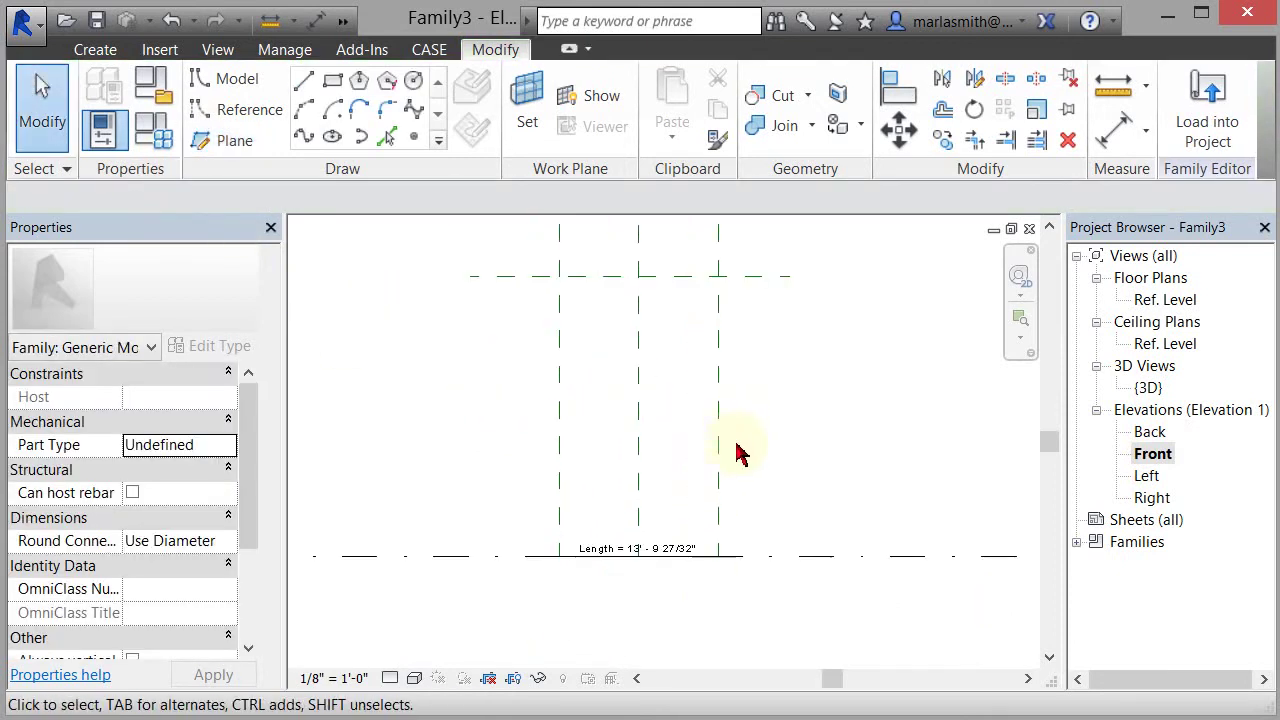
{"action": "left_click", "coordinate": [766, 278]}
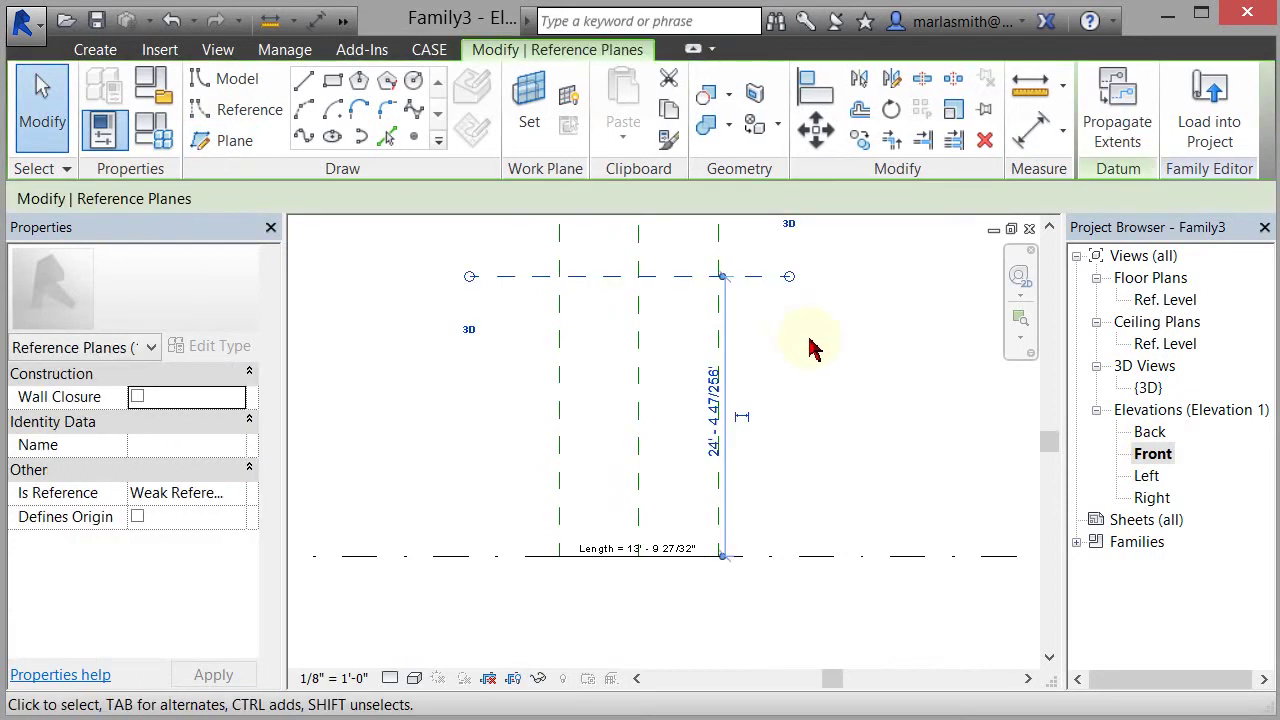
{"action": "left_click", "coordinate": [724, 418]}
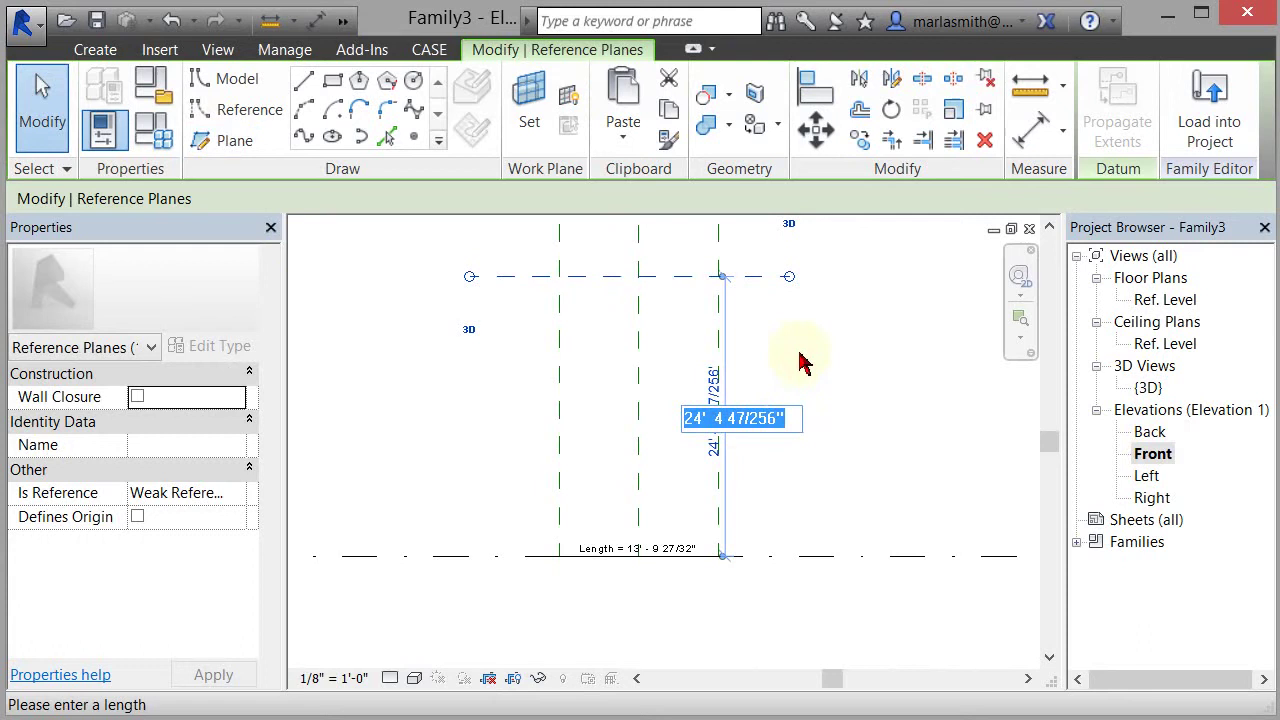
{"action": "key", "text": "Escape"}
{"action": "left_click", "coordinate": [640, 320]}
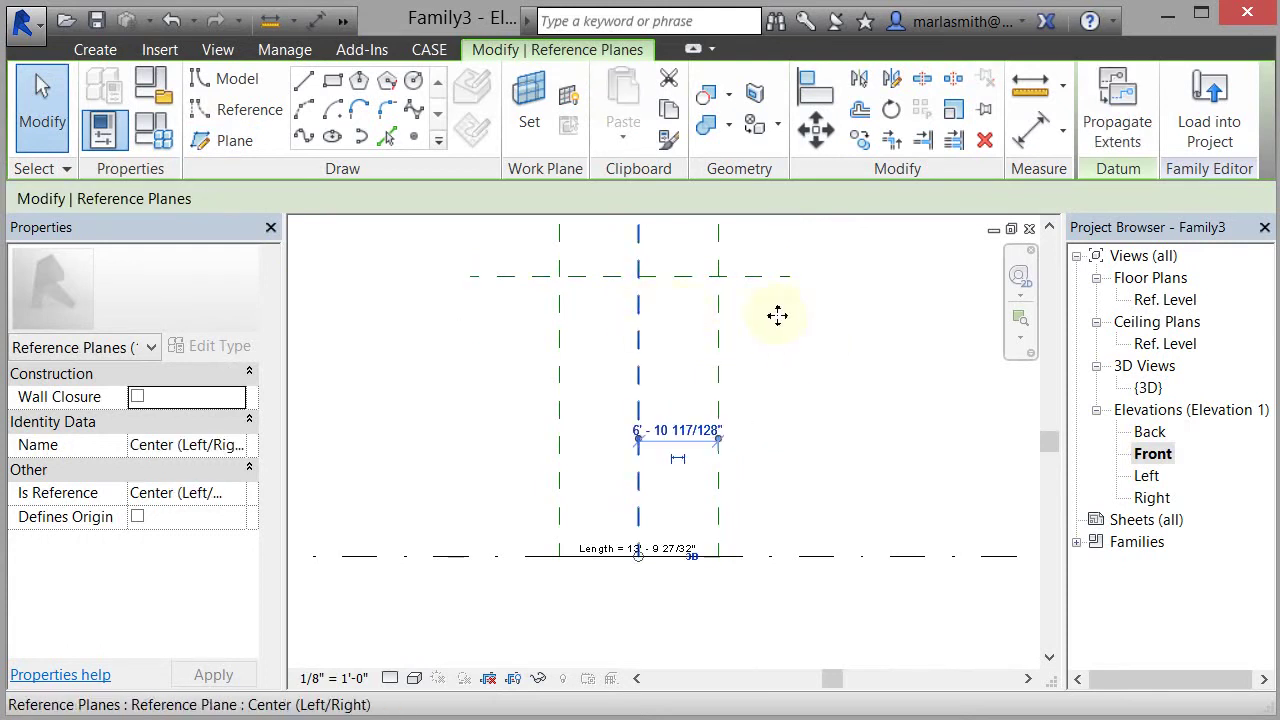
{"action": "key", "text": "Escape"}
- Set the new horizontal reference plane's height above the Ref. Level to 15'
{"action": "left_click", "coordinate": [670, 284]}
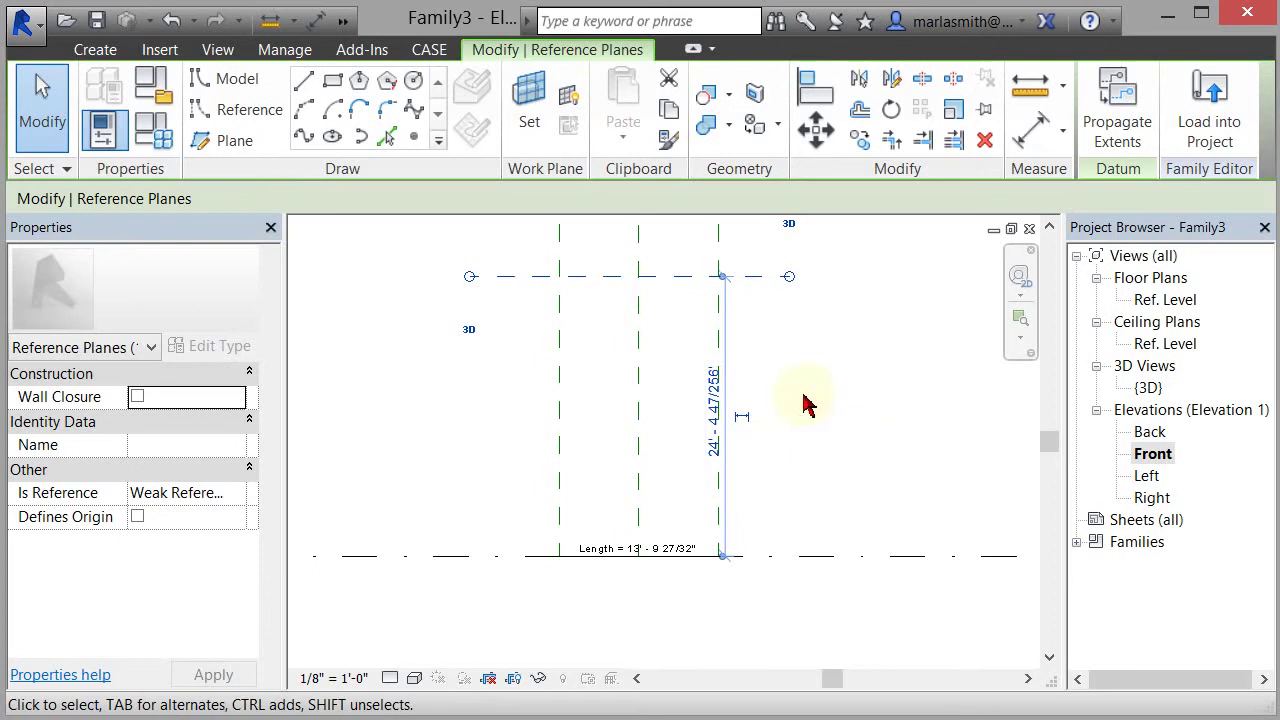
{"action": "left_click", "coordinate": [714, 400]}
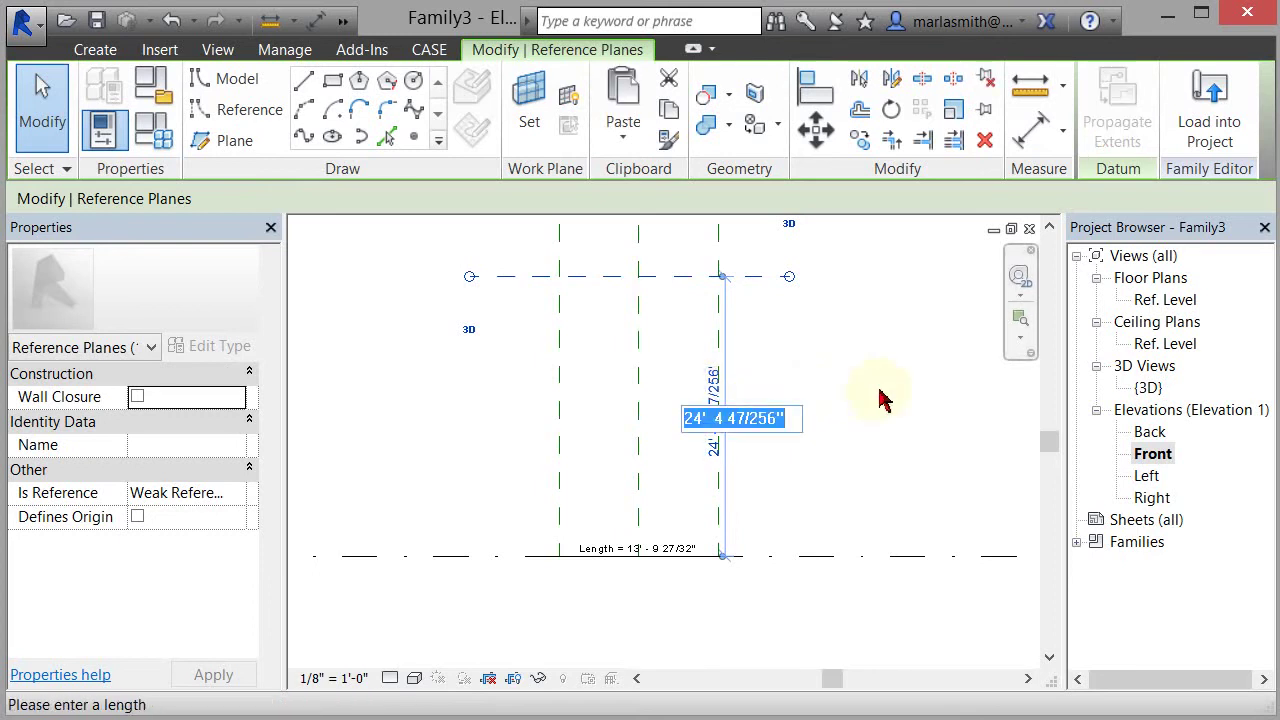
{"action": "type", "text": "15"}
{"action": "key", "text": "Return"}
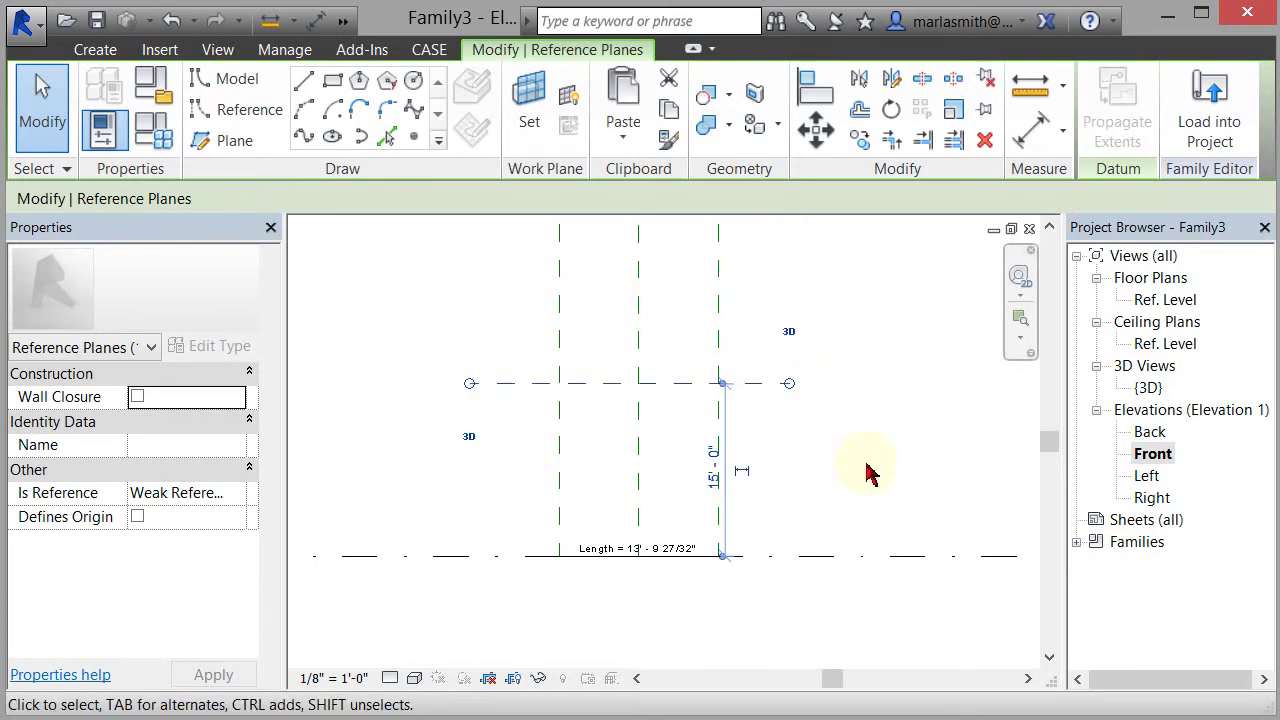
{"action": "key", "text": "Escape"}
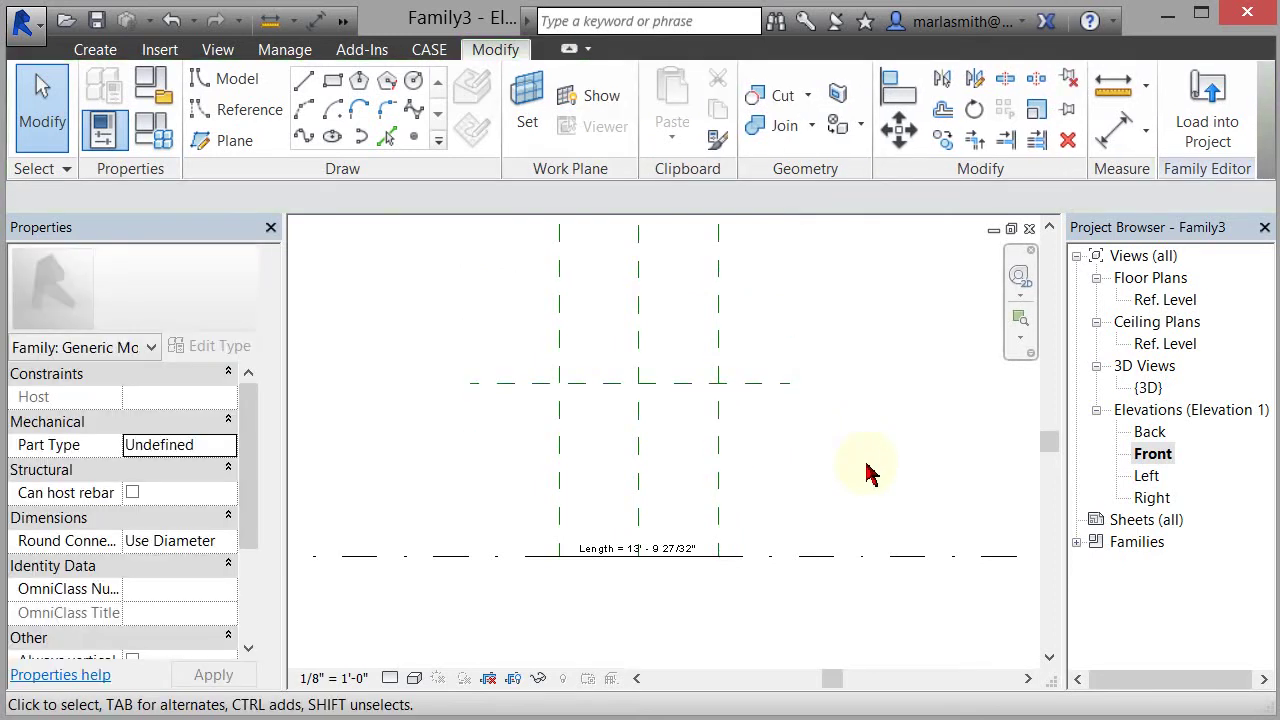
- Make the horizontal plane's temporary height dimension permanent and move it just beyond the plane's right end
{"action": "left_click", "coordinate": [684, 388]}
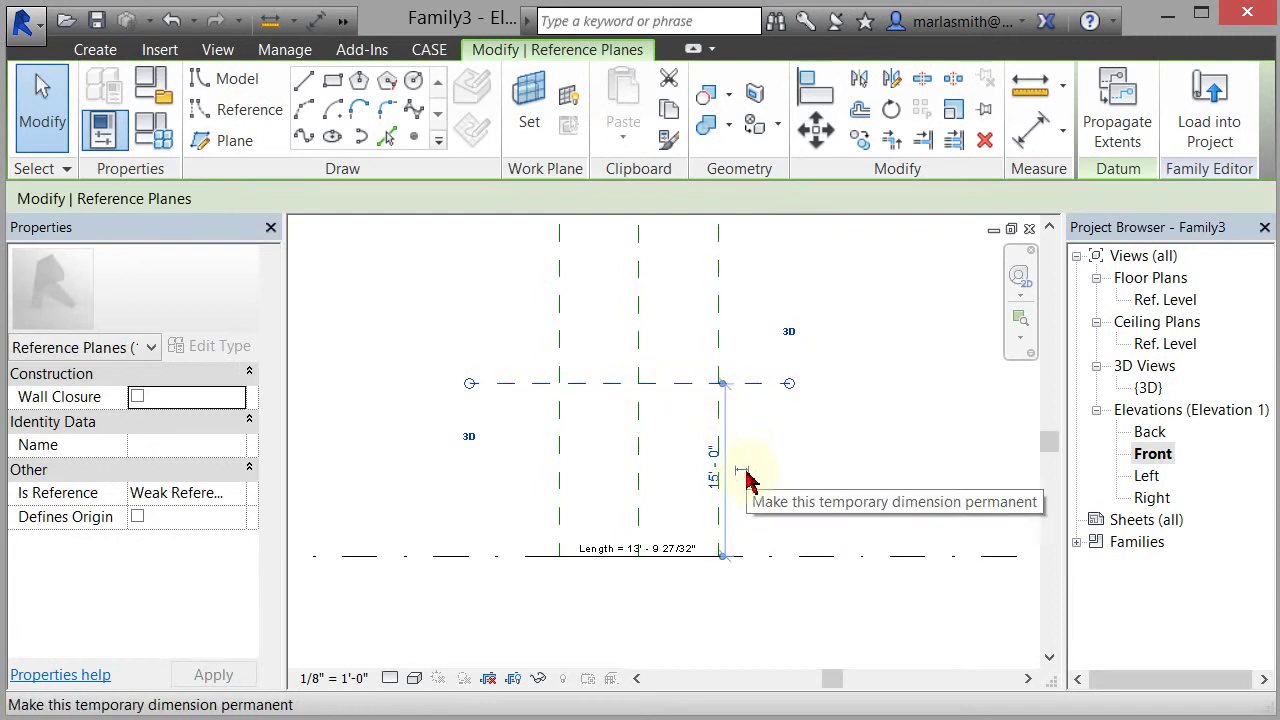
{"action": "left_click", "coordinate": [749, 480]}
{"action": "left_click", "coordinate": [817, 487]}
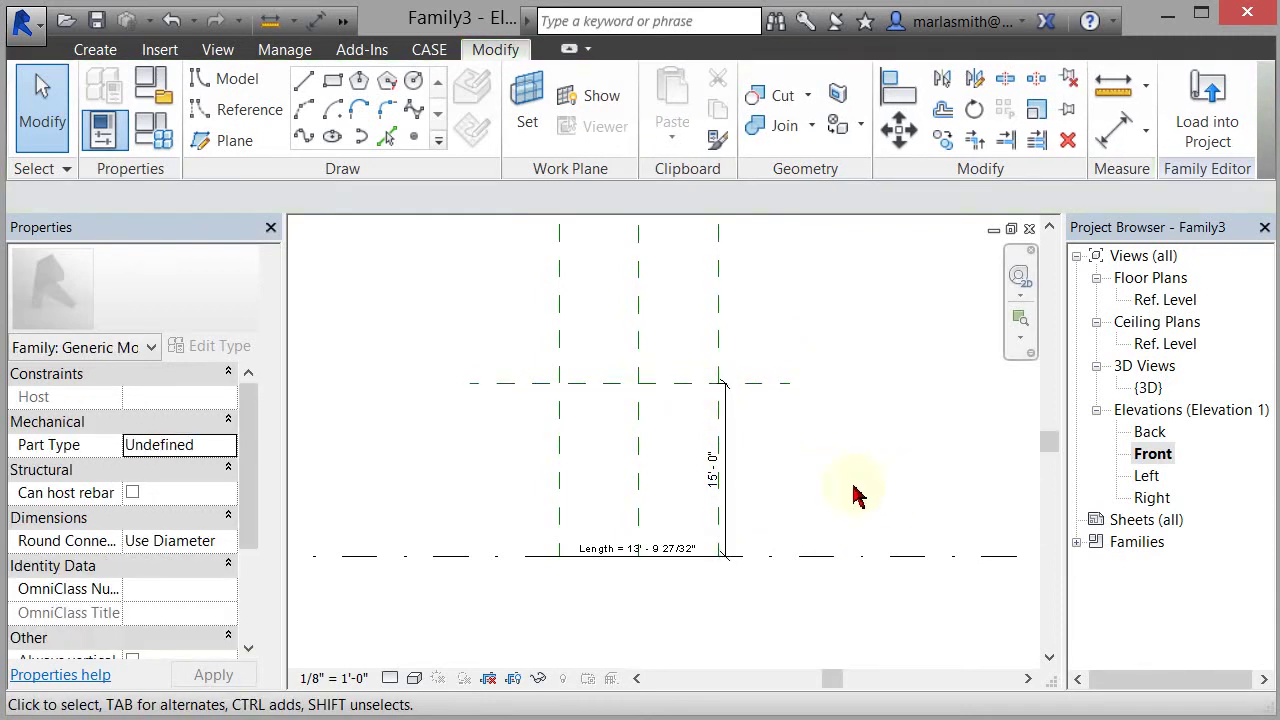
{"action": "left_click", "coordinate": [728, 463]}
{"action": "left_click_drag", "start_coordinate": [777, 437], "coordinate": [858, 432]}
- Label the permanent height dimension with a new type-based family parameter named Height
{"action": "left_click", "coordinate": [641, 198]}
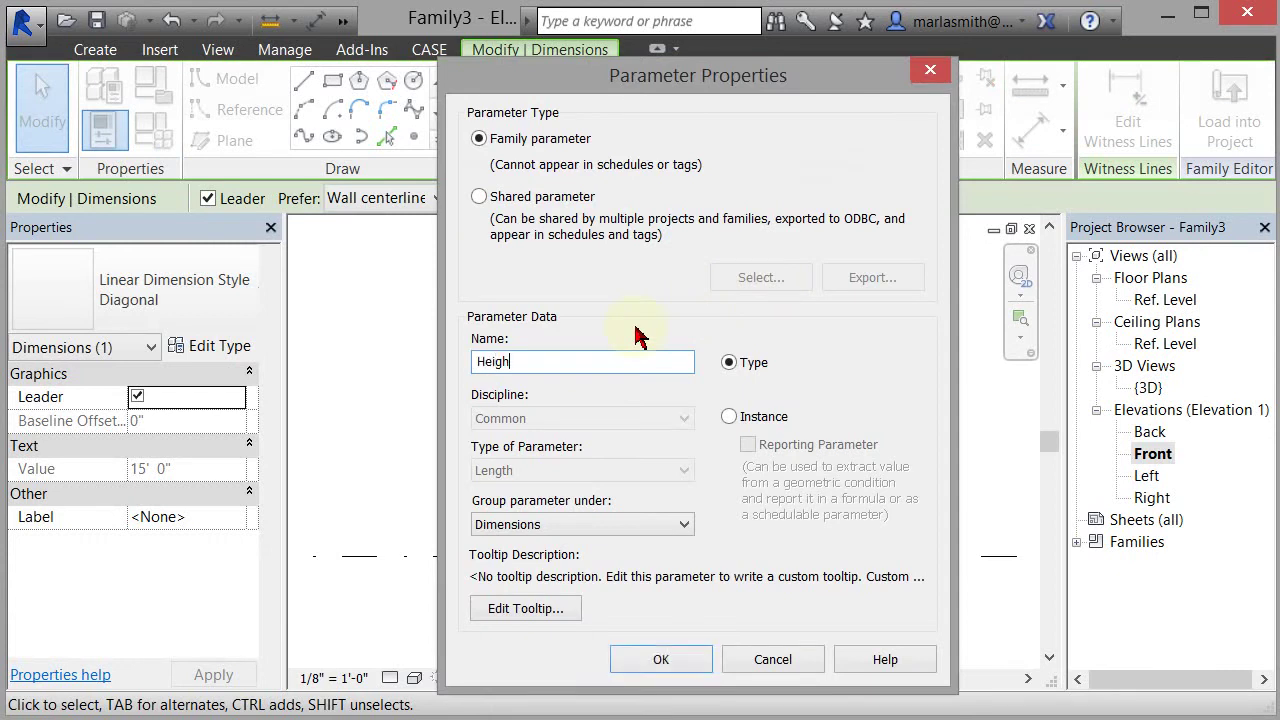
{"action": "left_click", "coordinate": [662, 659]}
{"action": "left_click", "coordinate": [909, 443]}
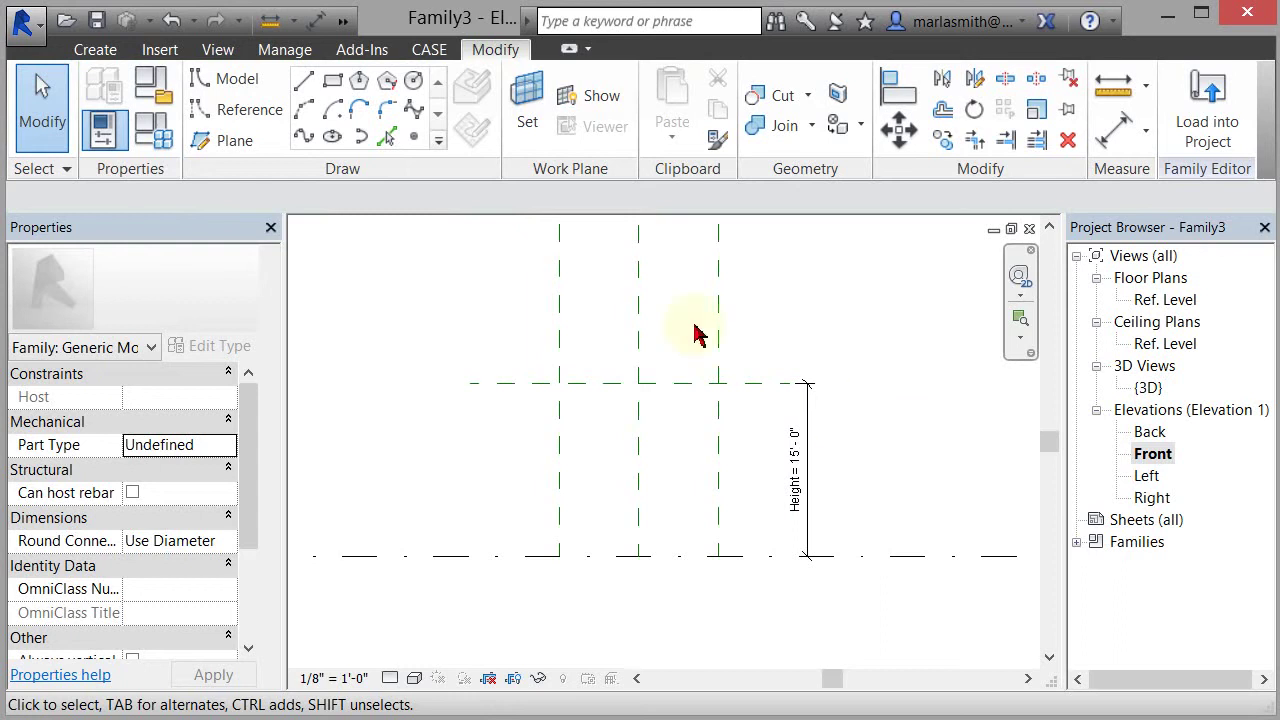
- In the Ref. Level floor plan, draw a reference-line rectangle on the Ref. Level plane between opposite intersections of the outer reference planes
{"action": "double_click", "coordinate": [1160, 300]}
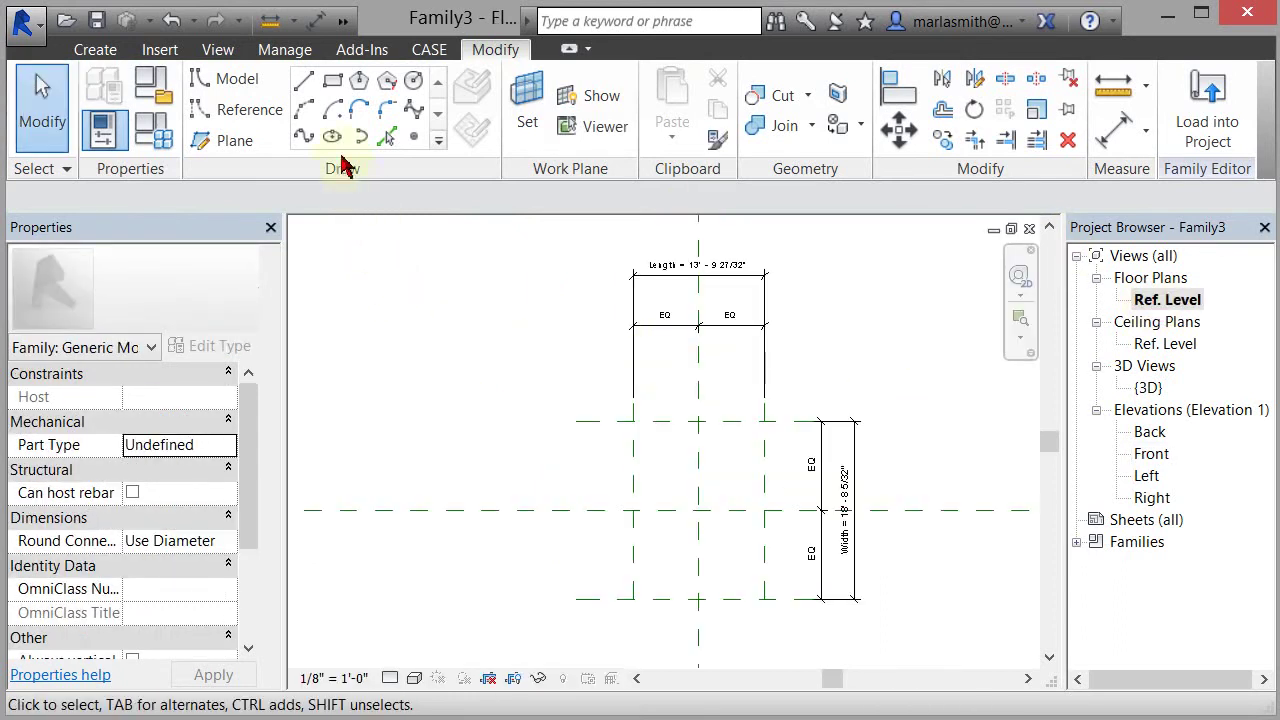
{"action": "left_click", "coordinate": [255, 112]}
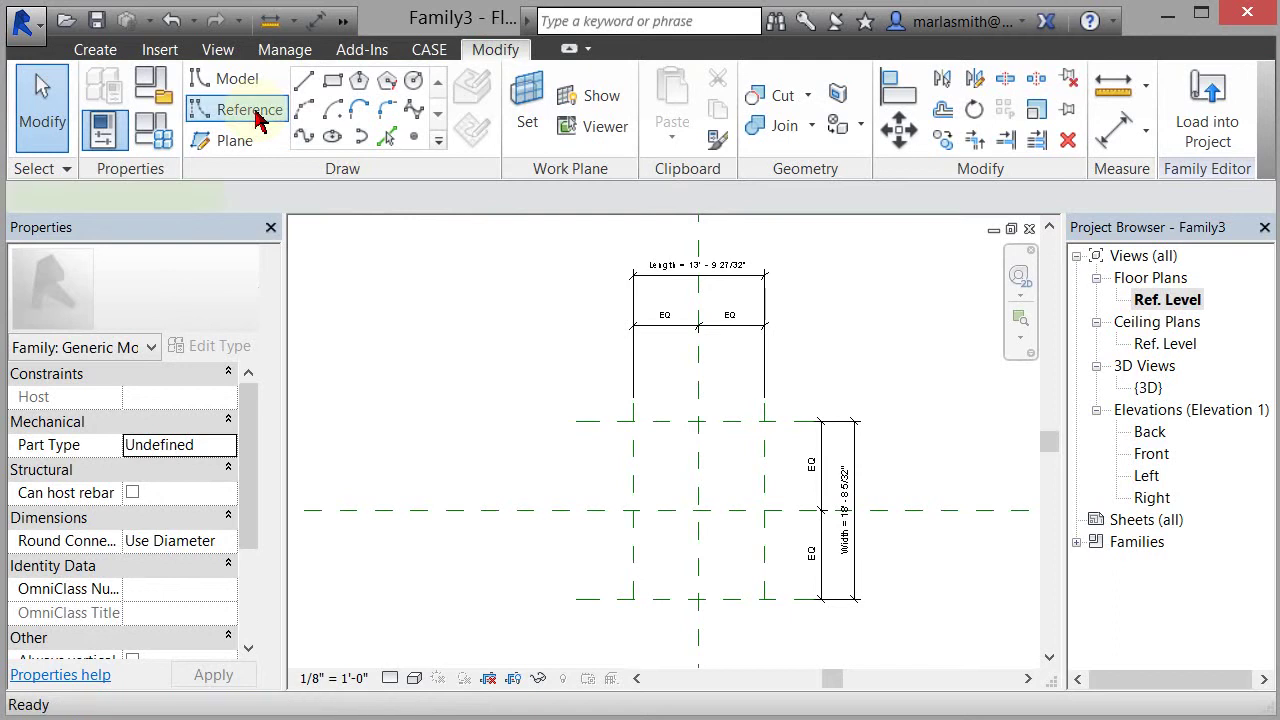
{"action": "left_click", "coordinate": [333, 82]}
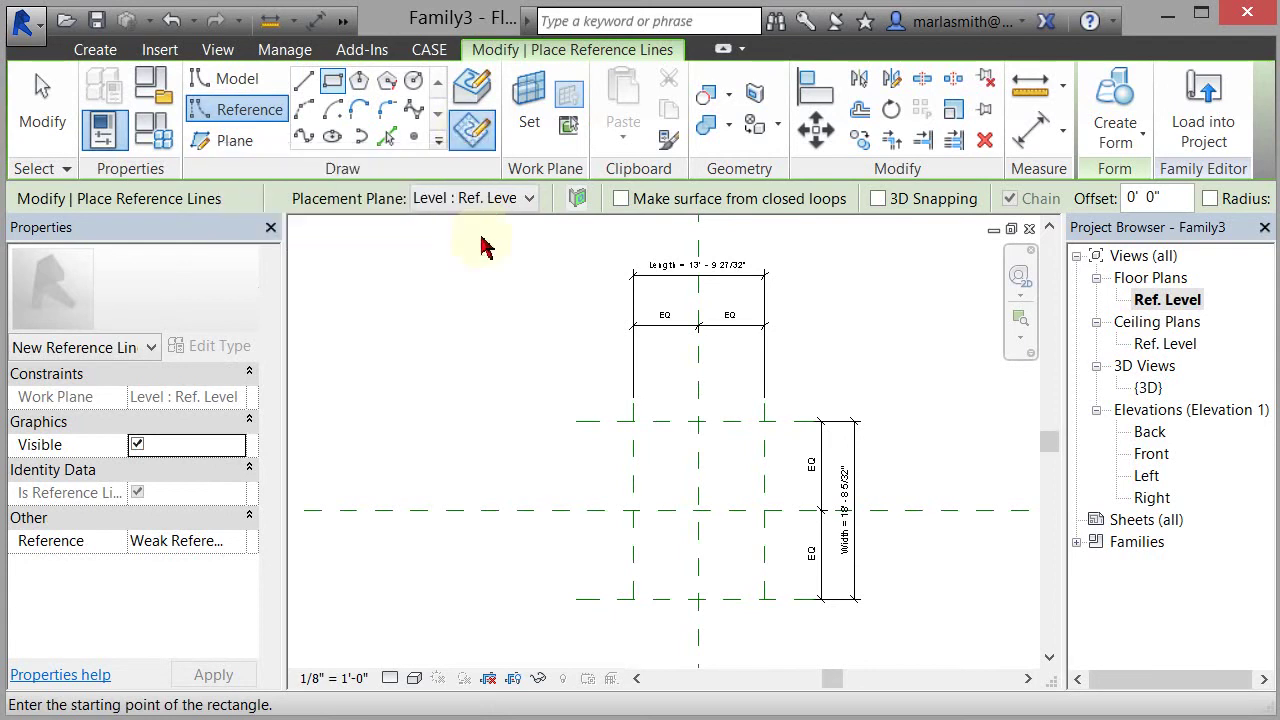
{"action": "left_click", "coordinate": [529, 198]}
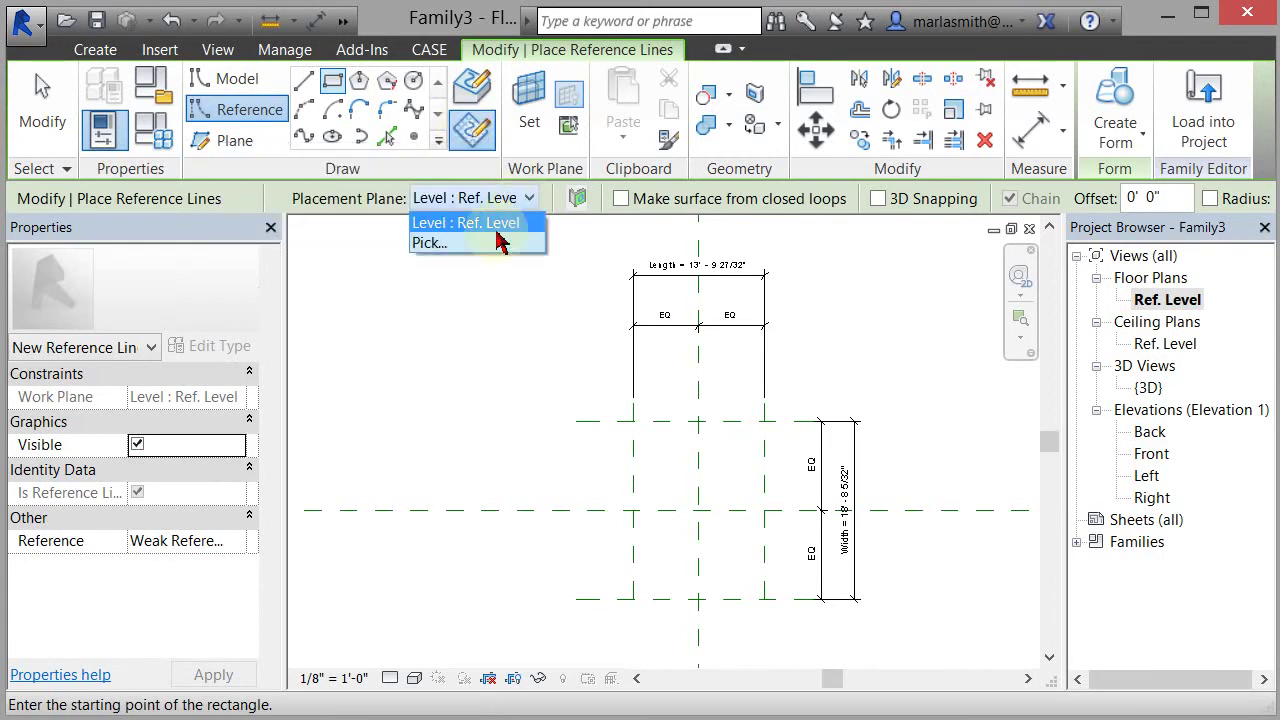
{"action": "left_click", "coordinate": [497, 234]}
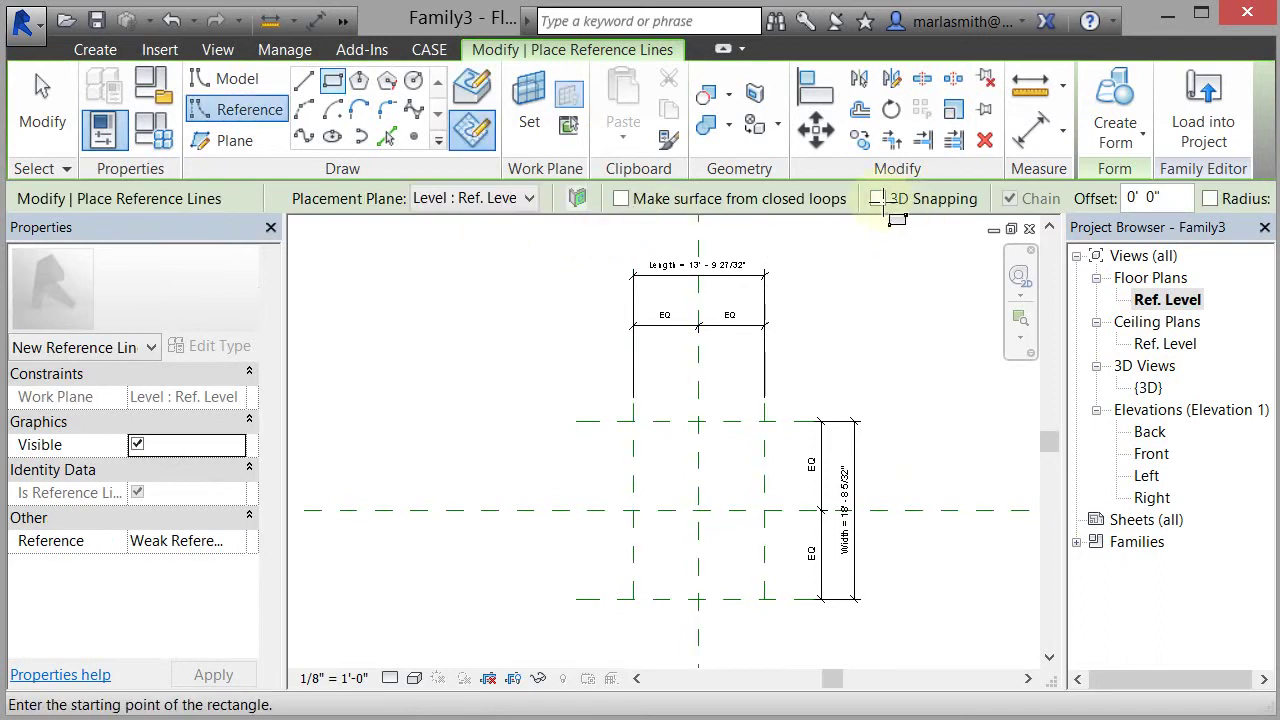
{"action": "left_click", "coordinate": [634, 422]}
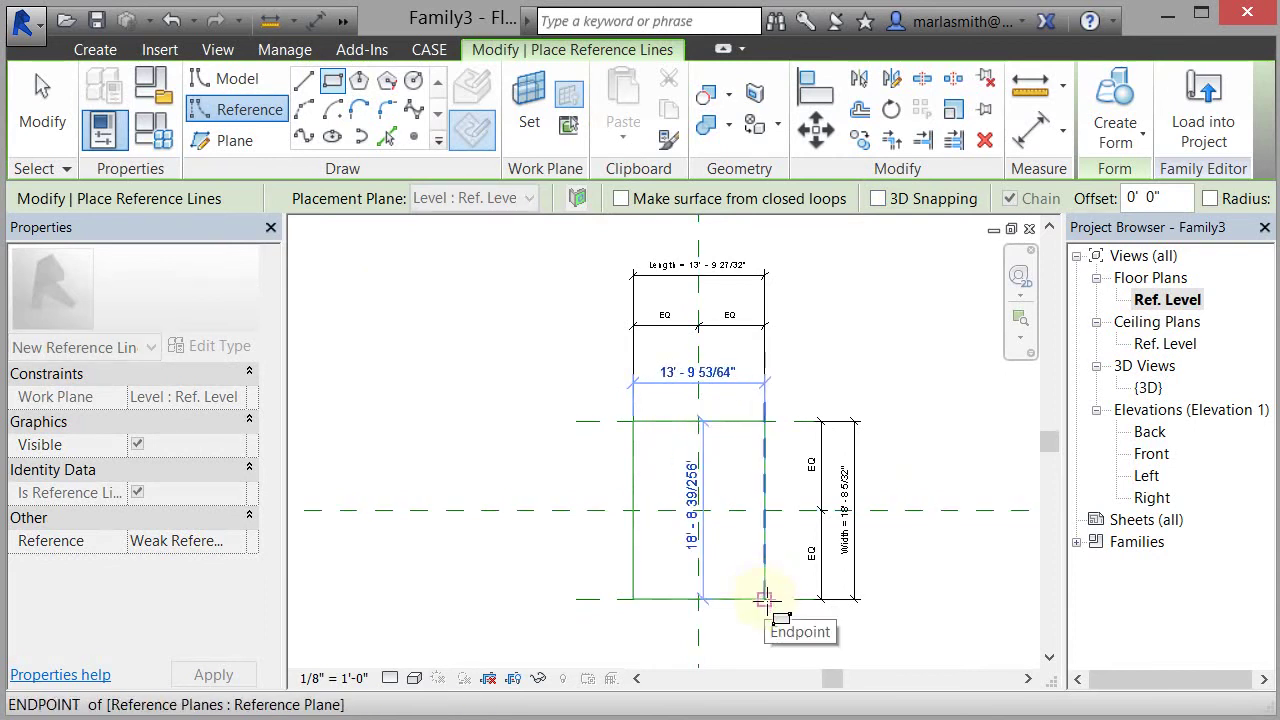
{"action": "left_click", "coordinate": [764, 598]}
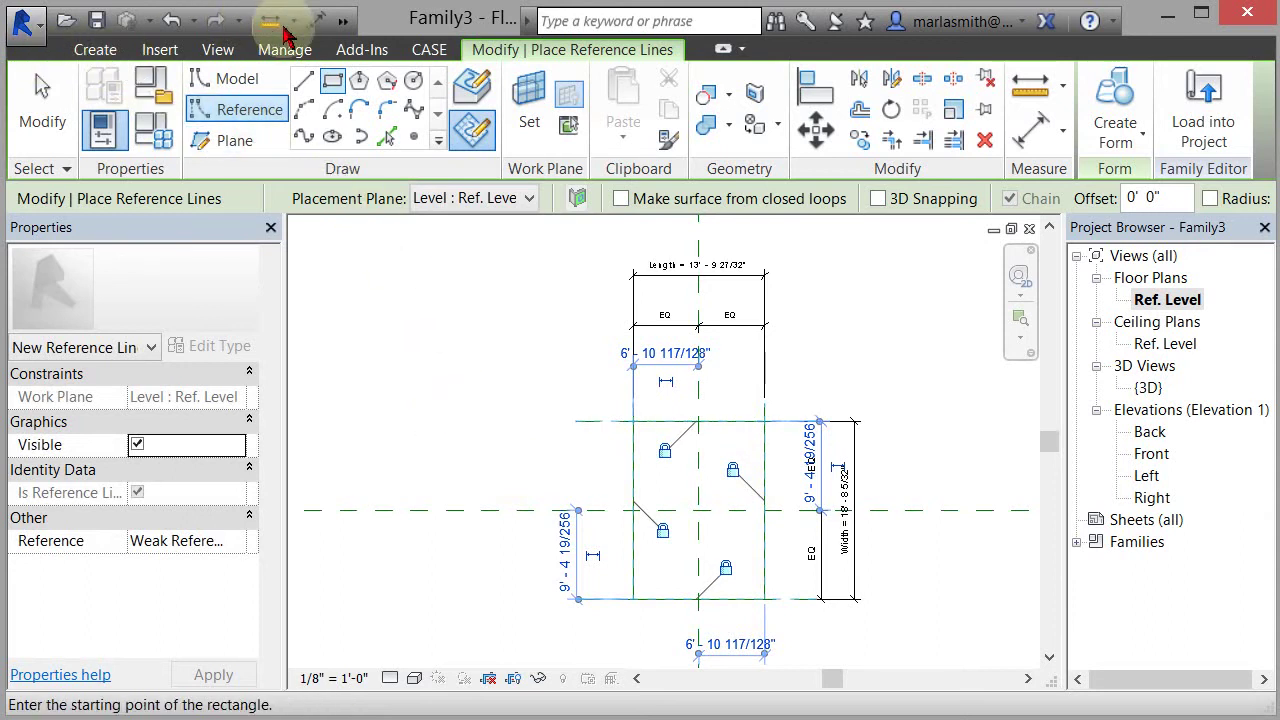
- In the default 3D view, create a solid extruded box form from the closed rectangle of reference lines
{"action": "left_click", "coordinate": [343, 21]}
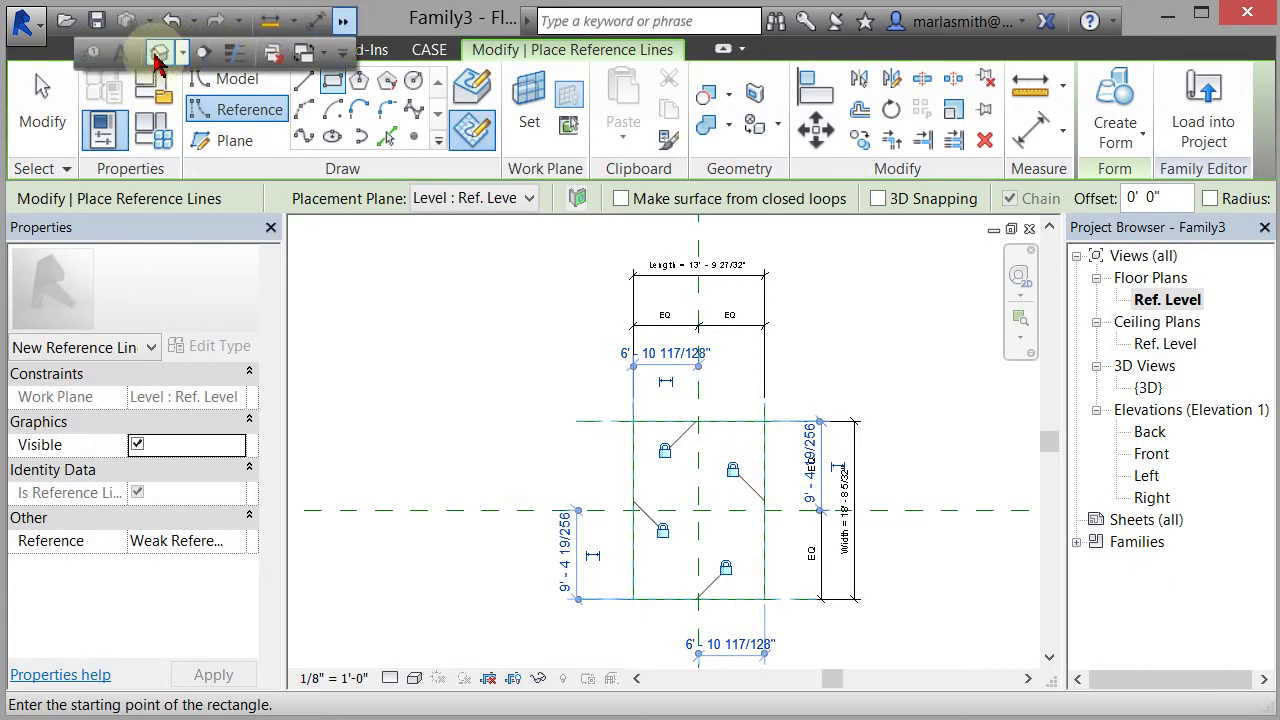
{"action": "left_click", "coordinate": [158, 55]}
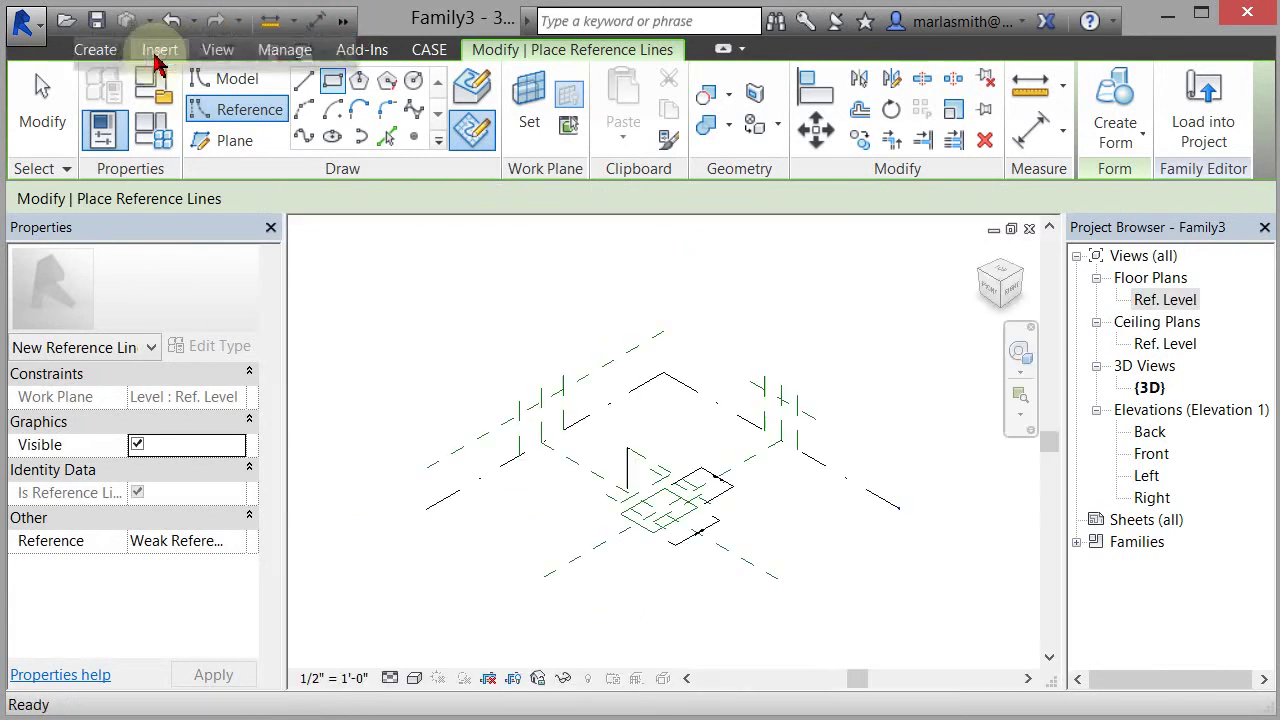
{"action": "left_click", "coordinate": [38, 88]}
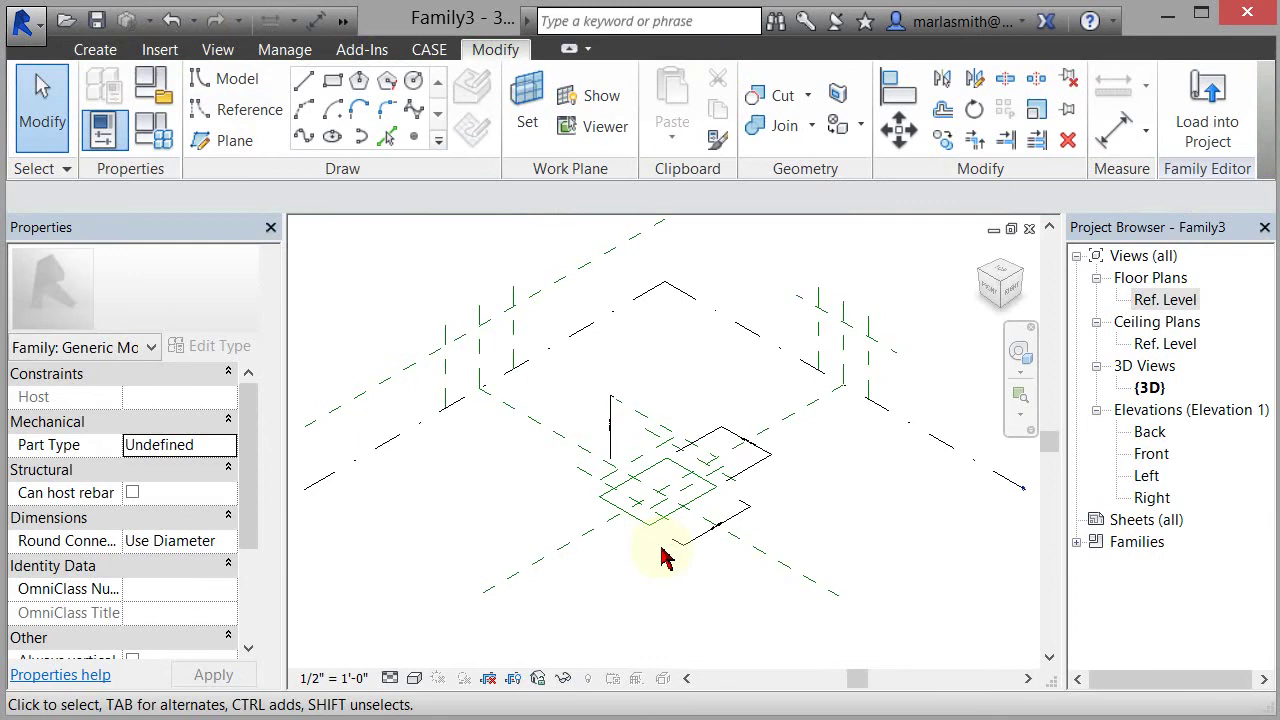
{"action": "scroll", "coordinate": [600, 557], "scroll_direction": "up", "scroll_amount": 4}
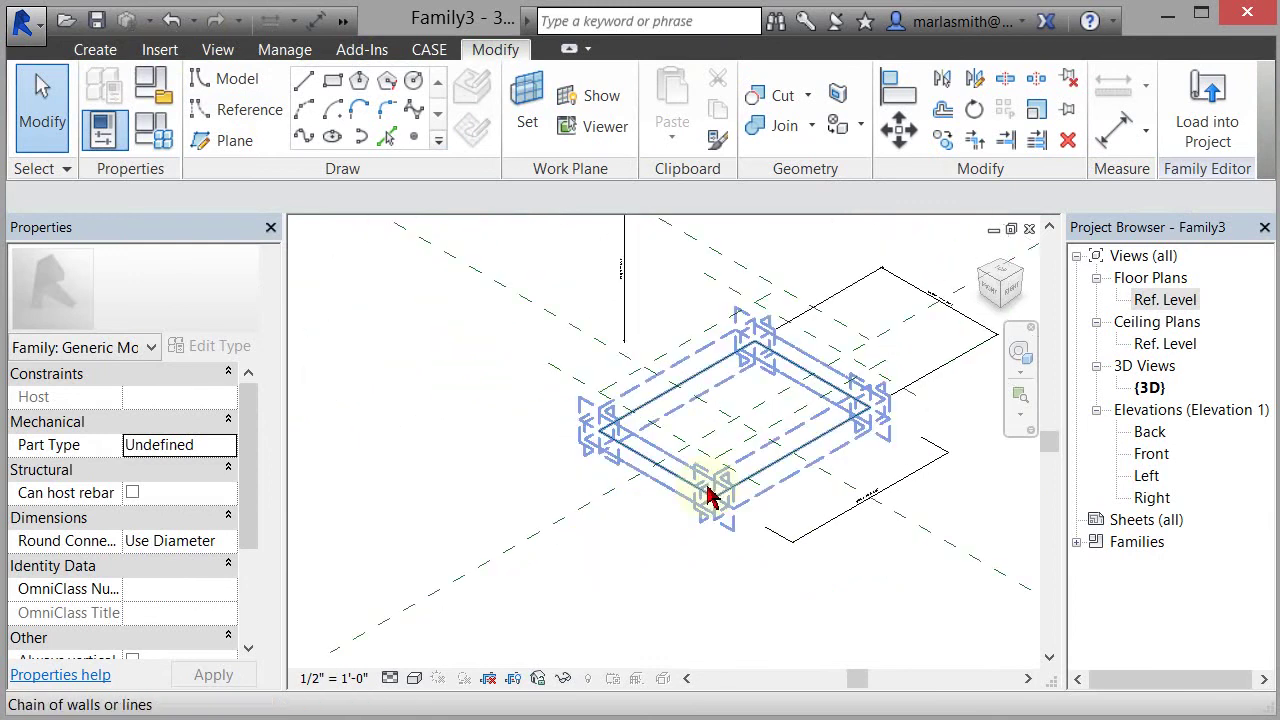
{"action": "left_click", "coordinate": [707, 497]}
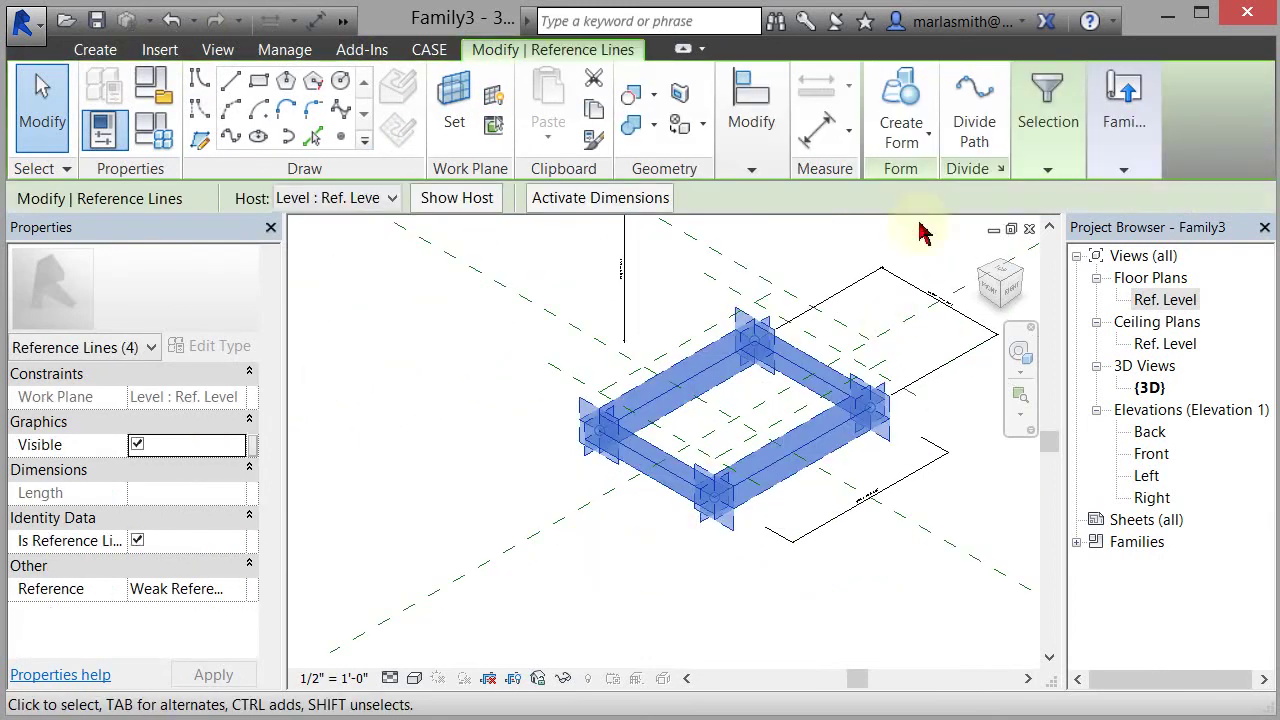
{"action": "left_click", "coordinate": [897, 90]}
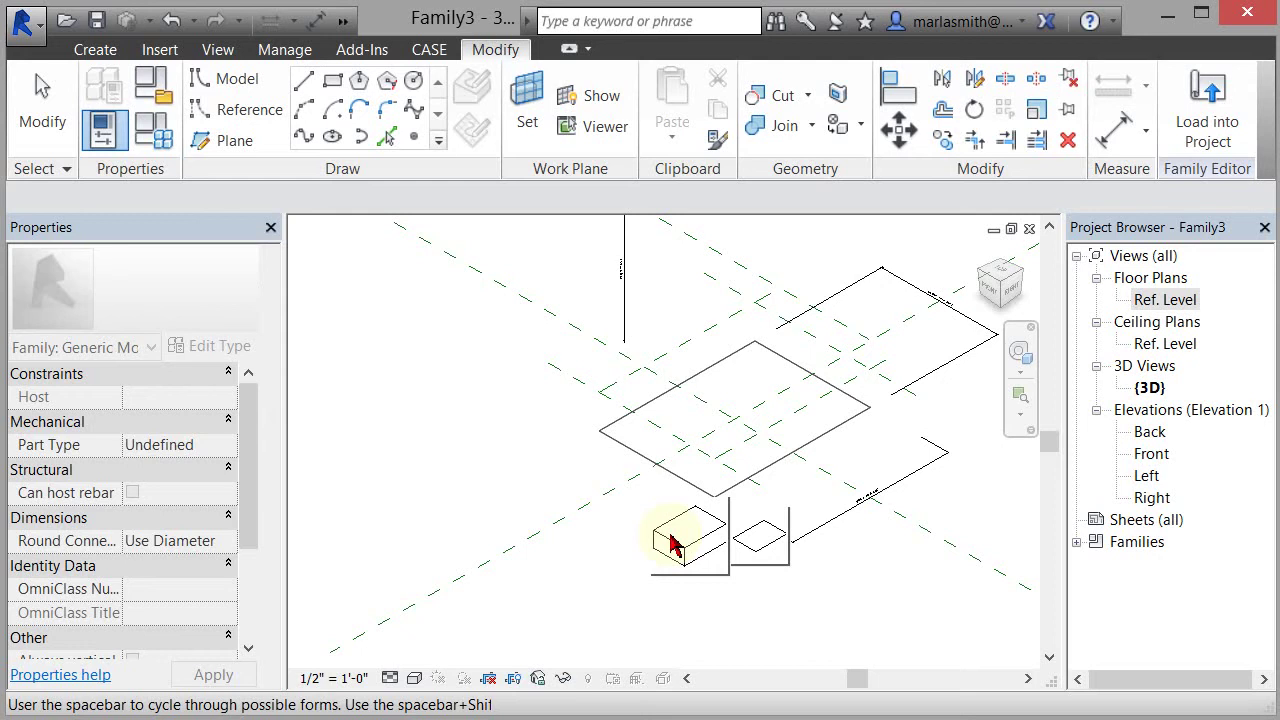
{"action": "left_click", "coordinate": [673, 545]}
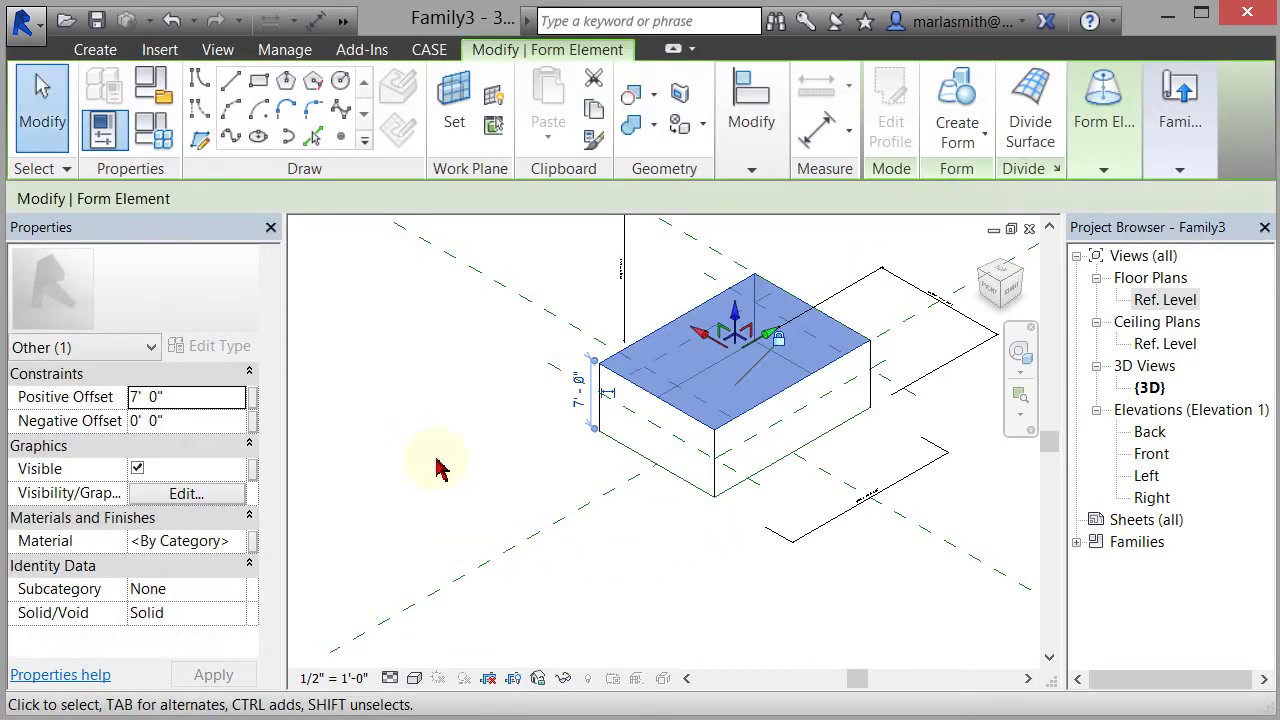
{"action": "key", "text": "Escape"}
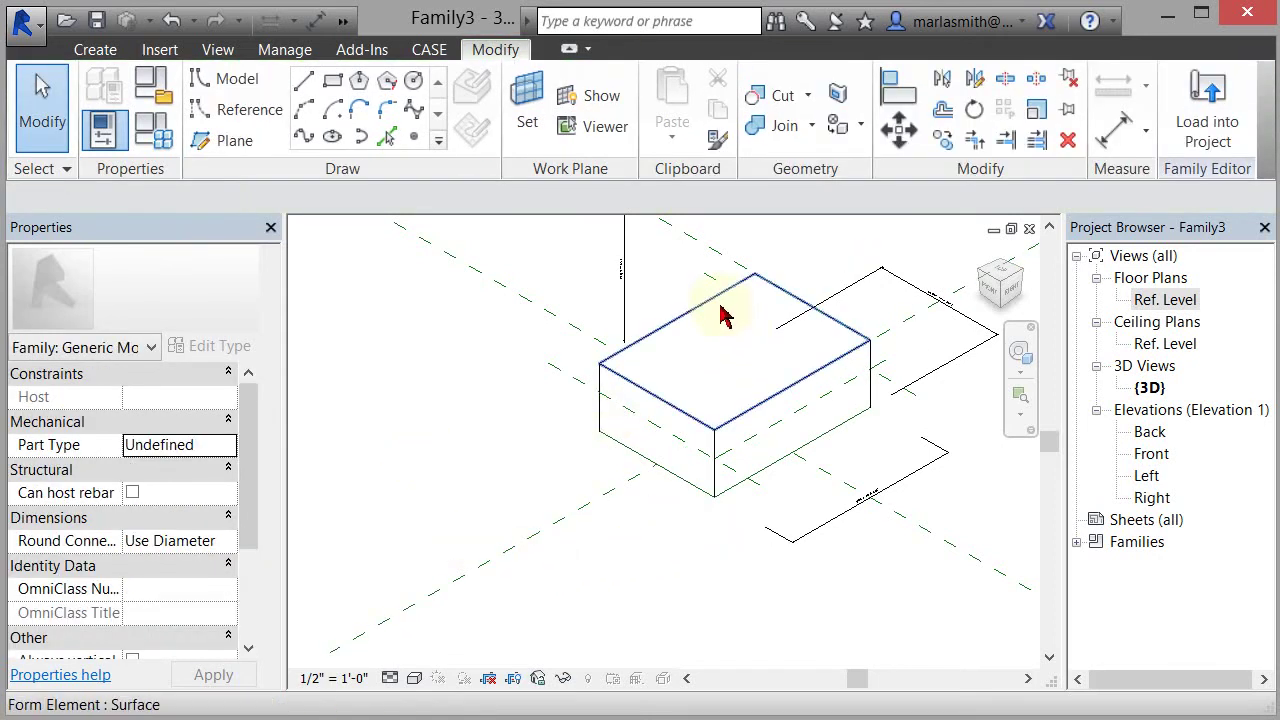
- Align the form's top face to the horizontal reference plane controlled by the Height parameter
{"action": "scroll", "coordinate": [781, 633], "scroll_direction": "down", "scroll_amount": 3}
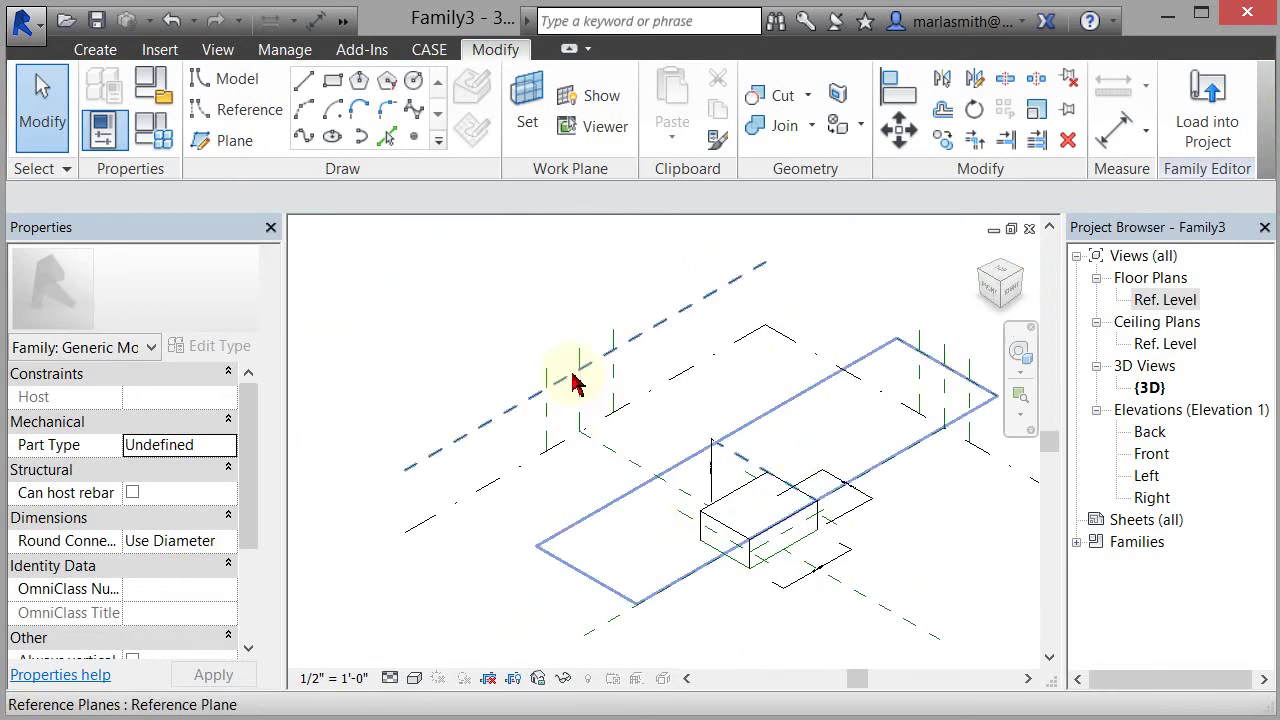
{"action": "key", "text": "a"}
{"action": "key", "text": "l"}
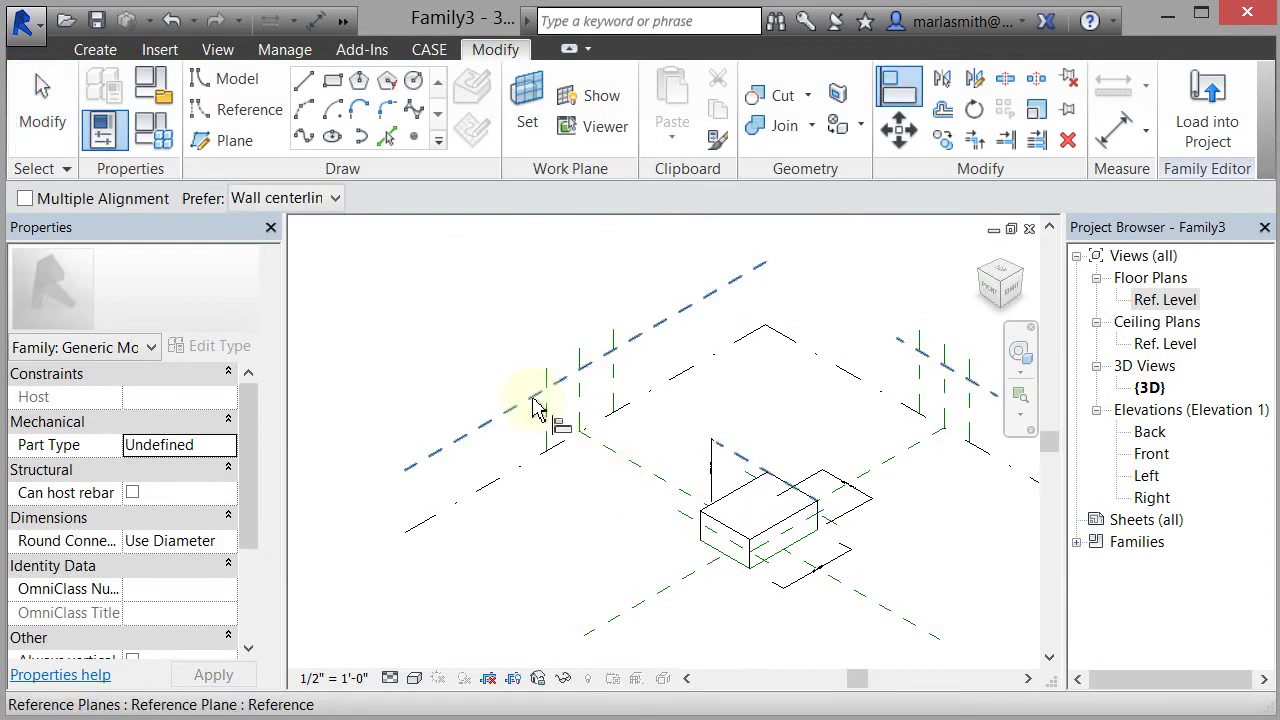
{"action": "left_click", "coordinate": [535, 406]}
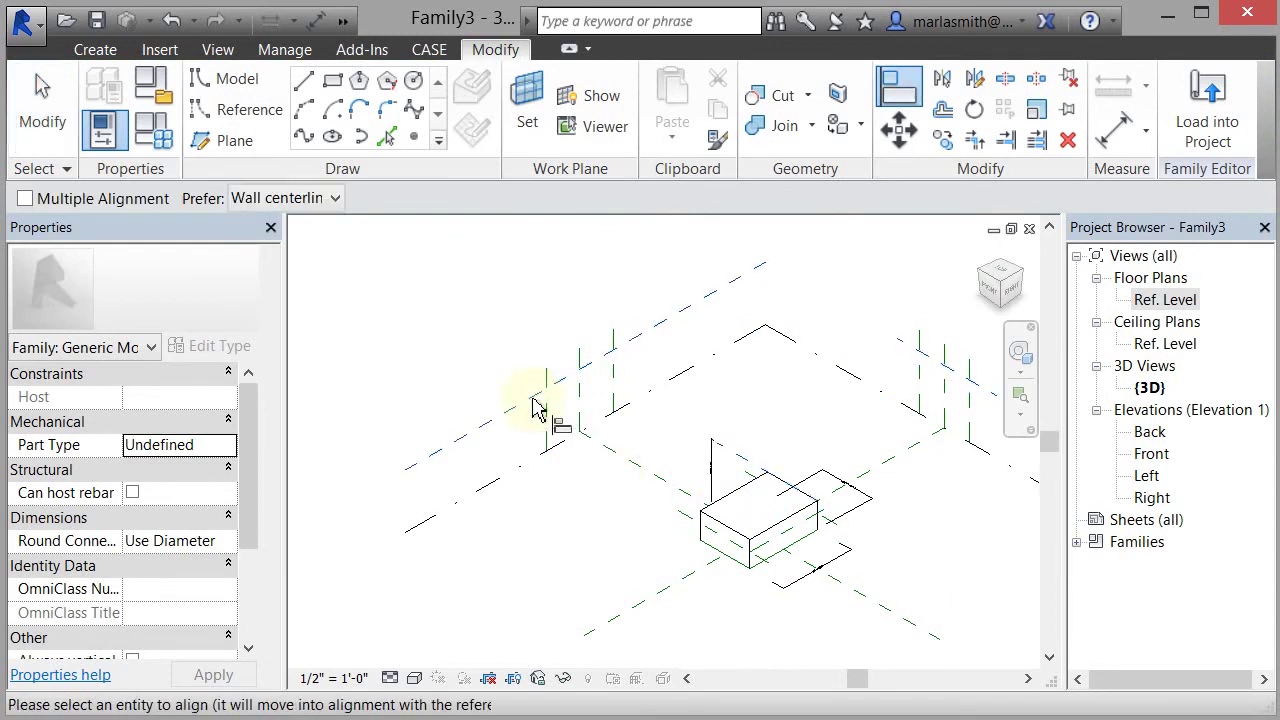
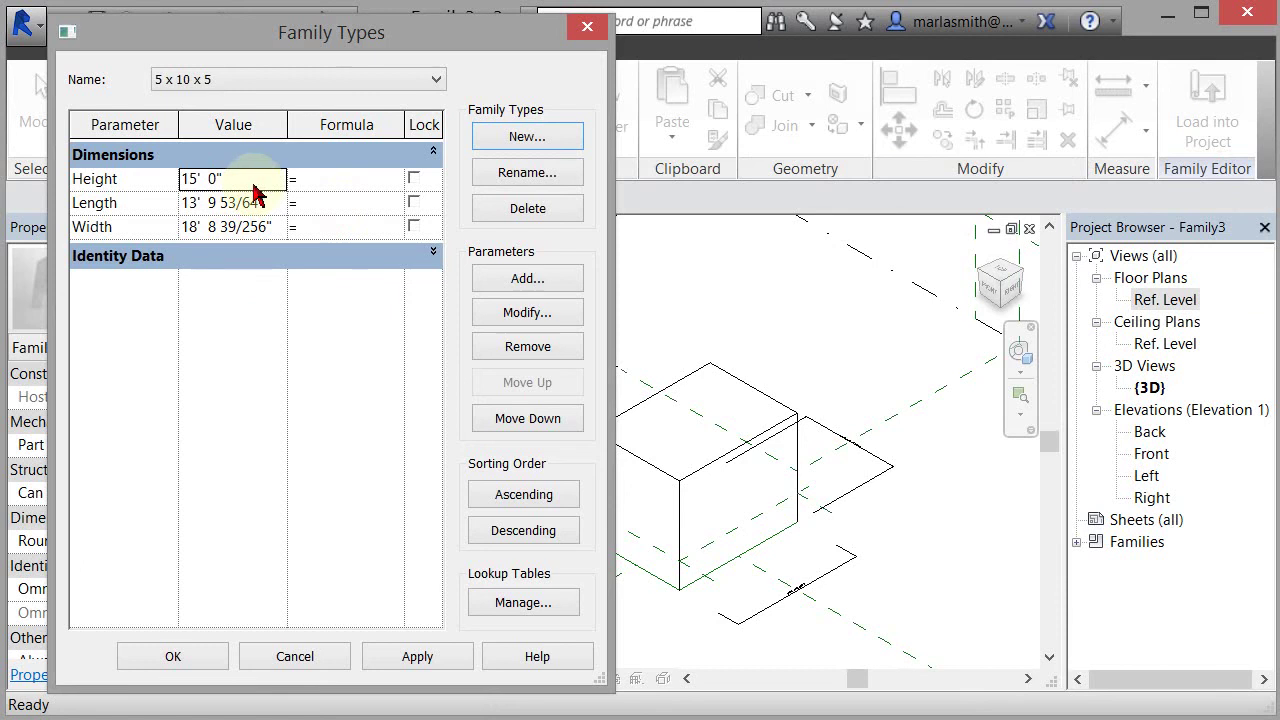
- Set the Height to 5' and the Length to 5' for the 5 x 10 x 5 family type
{"action": "left_click", "coordinate": [253, 194]}
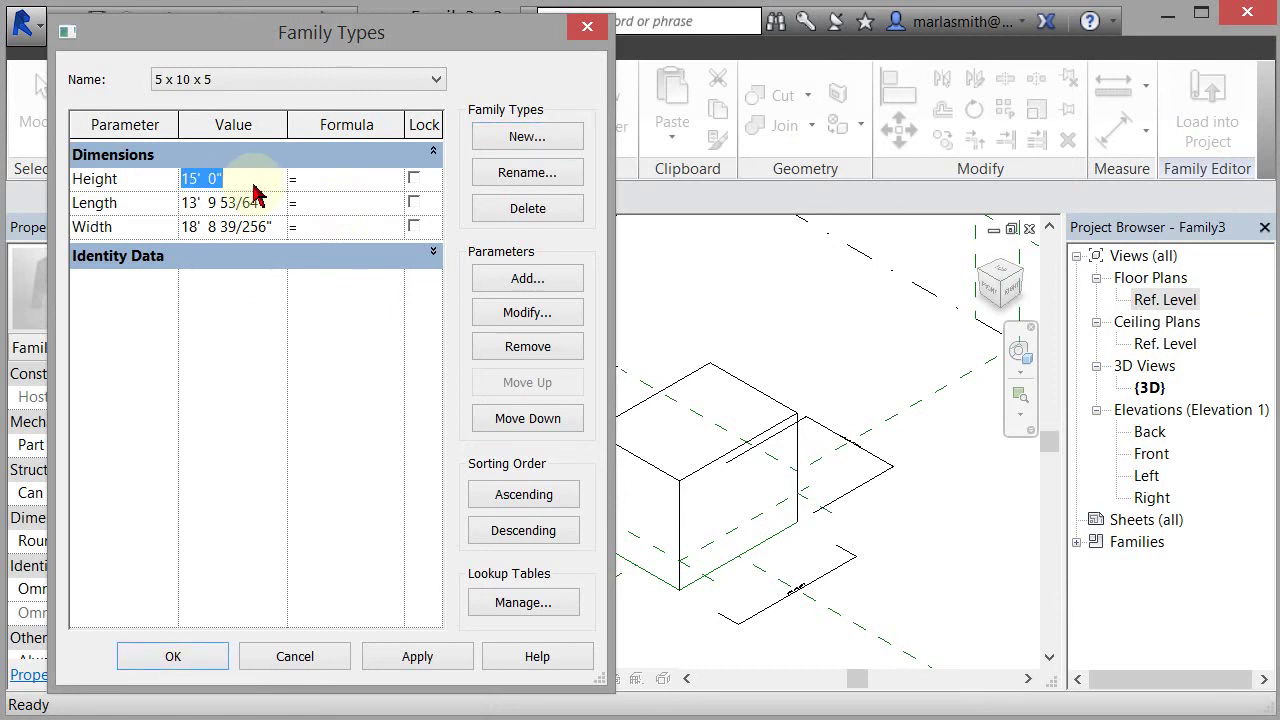
{"action": "type", "text": "5"}
{"action": "left_click", "coordinate": [246, 209]}
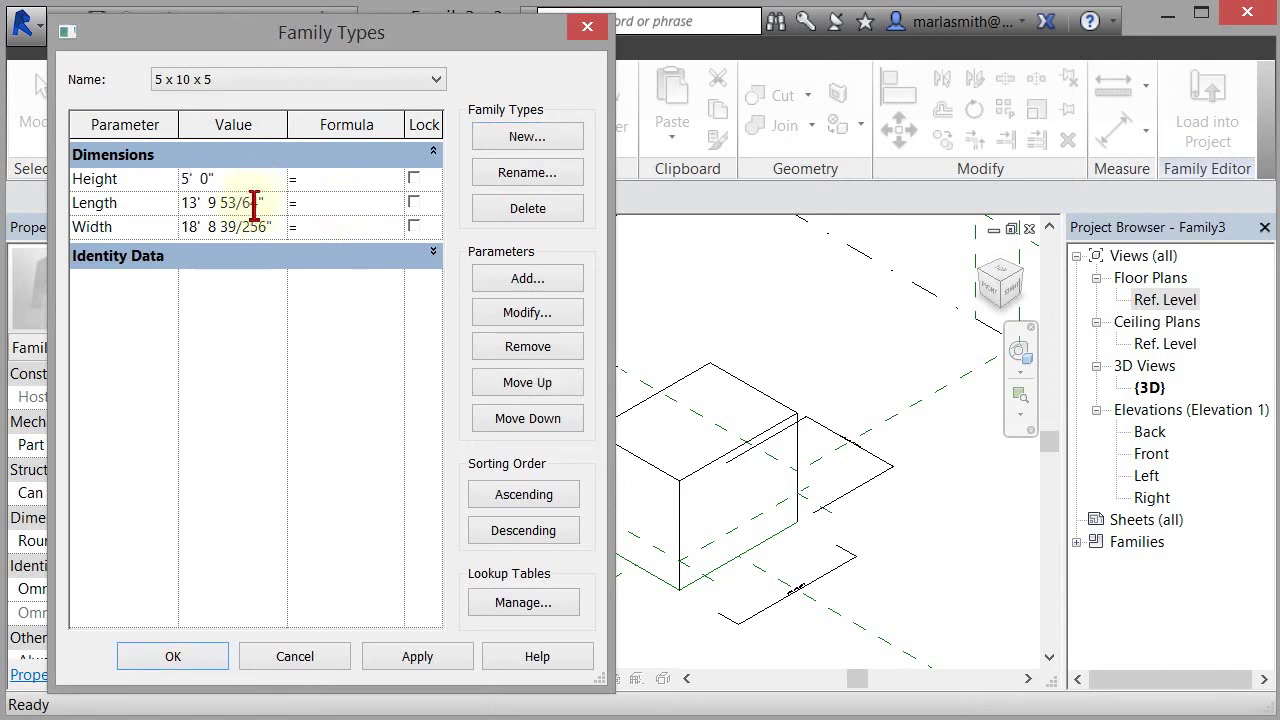
{"action": "left_click_drag", "start_coordinate": [262, 206], "coordinate": [151, 208]}
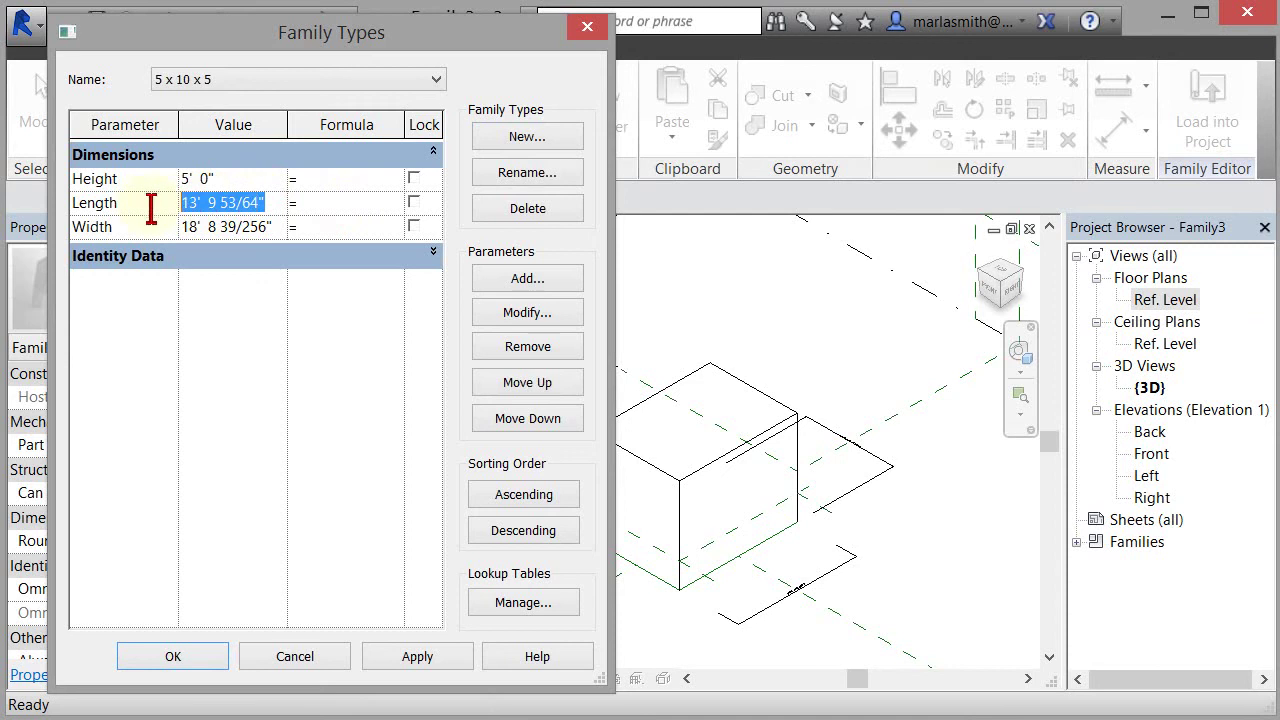
{"action": "type", "text": "3"}
{"action": "left_click", "coordinate": [242, 227]}
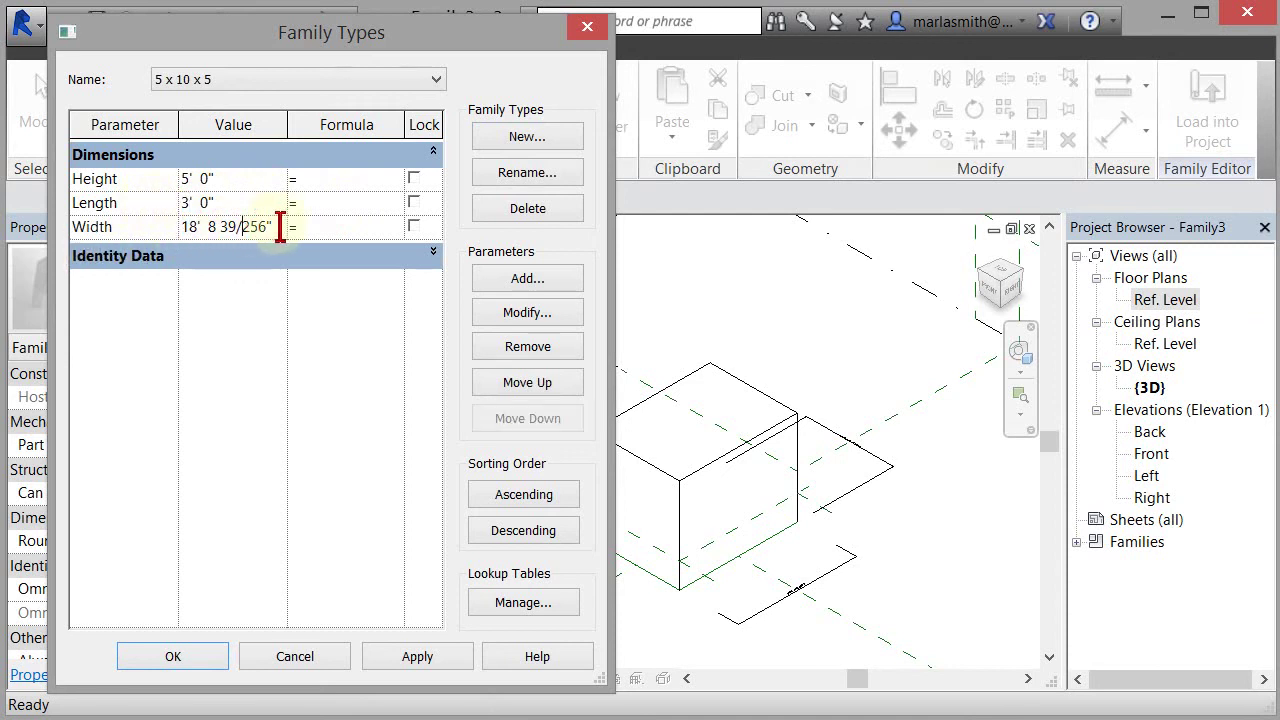
{"action": "left_click_drag", "start_coordinate": [220, 206], "coordinate": [144, 203]}
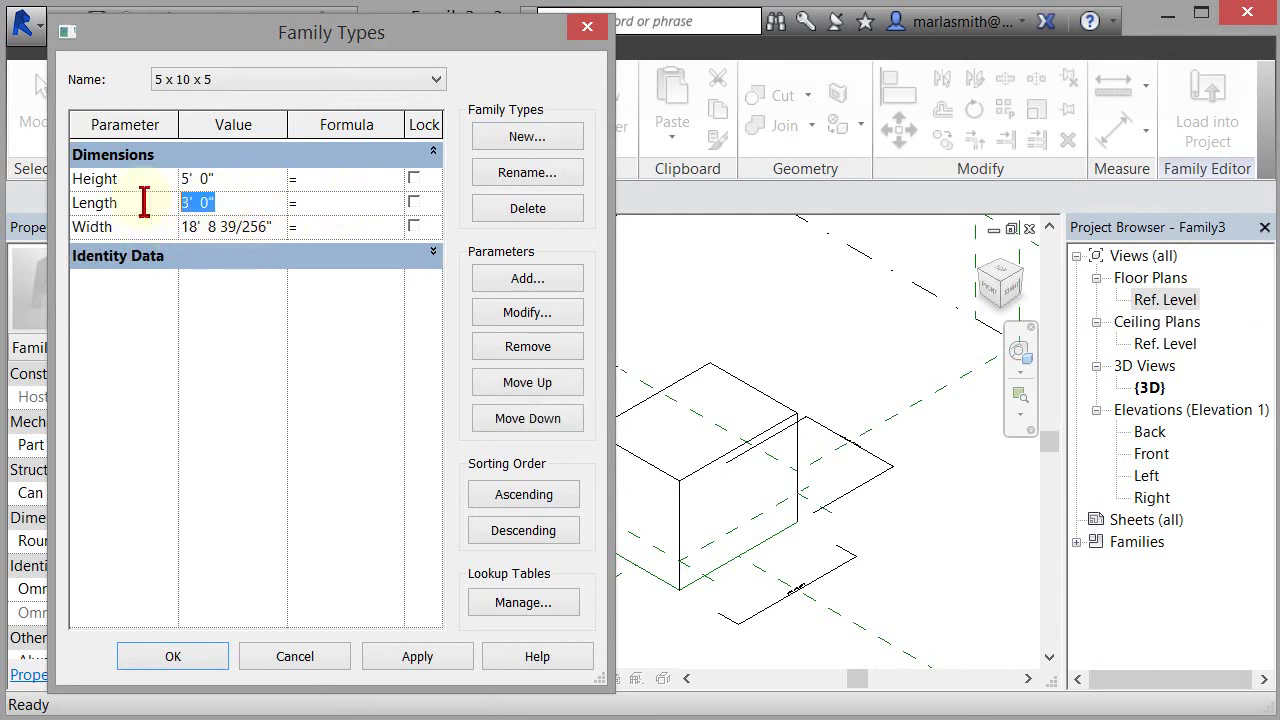
{"action": "type", "text": "5"}
{"action": "key", "text": "Return"}
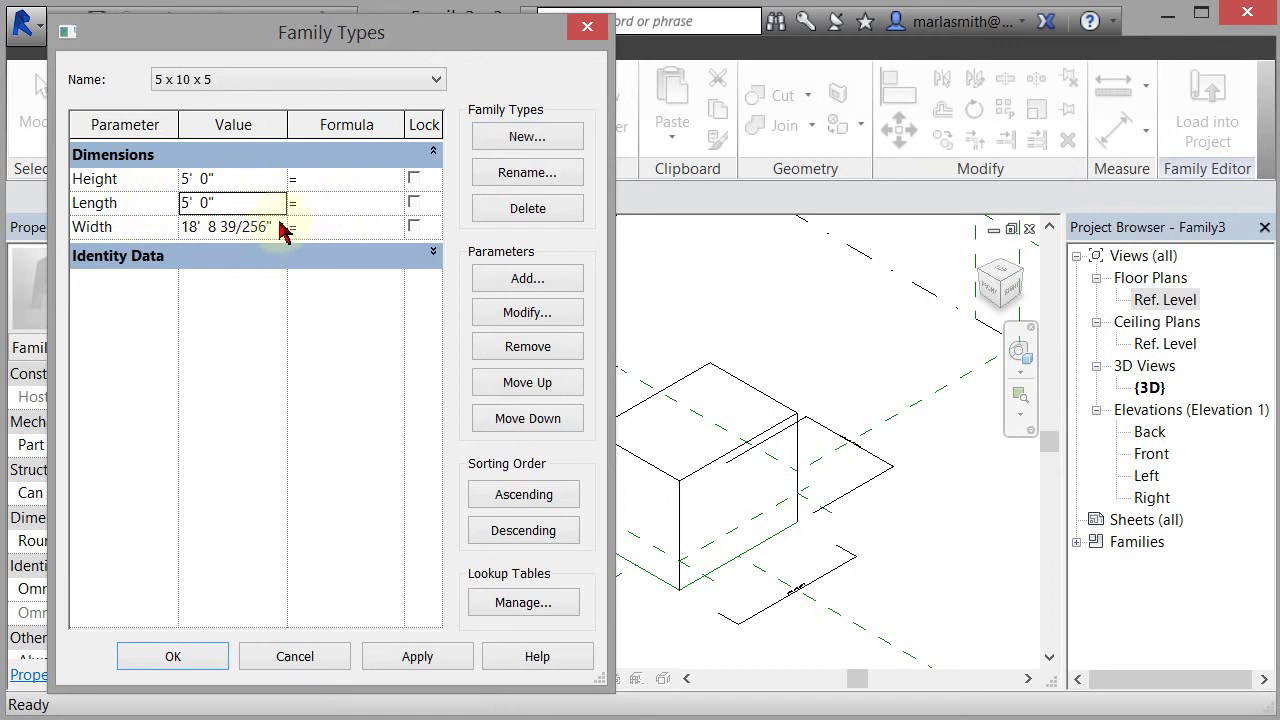
- Set the Width of the 5 x 10 x 5 family type to 10'
{"action": "left_click", "coordinate": [283, 229]}
{"action": "double_click", "coordinate": [177, 227]}
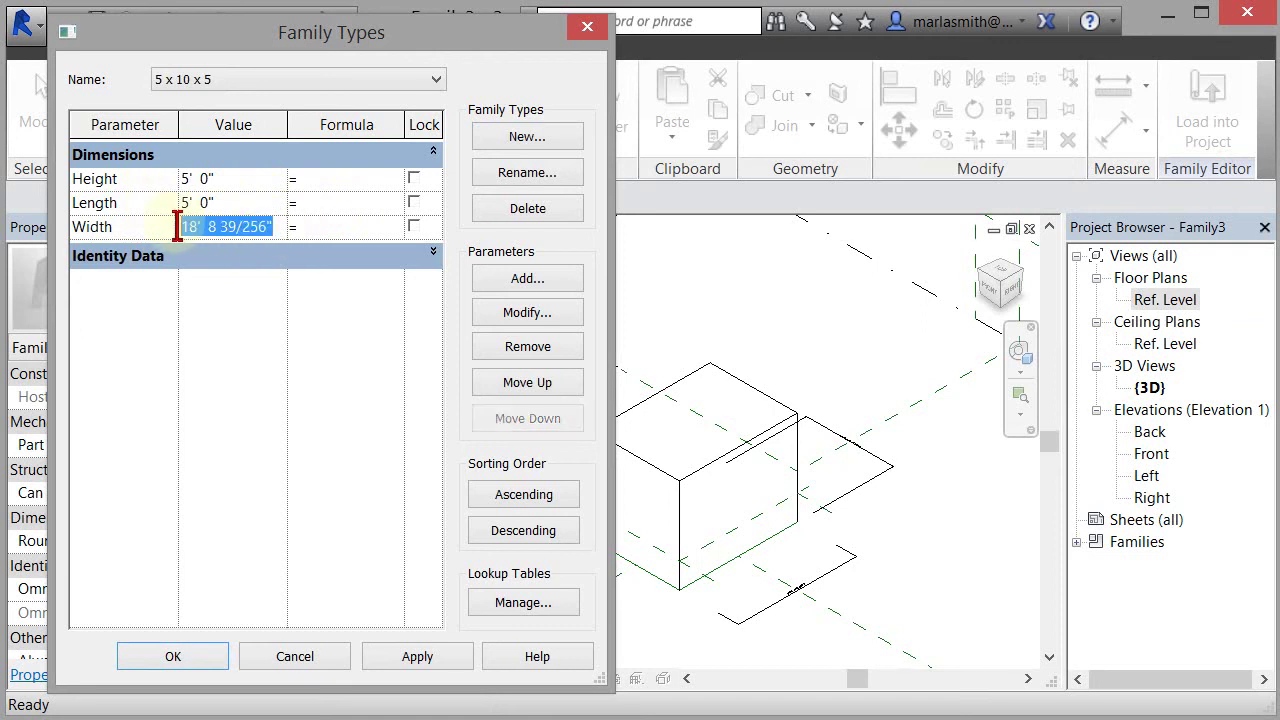
{"action": "type", "text": "10"}
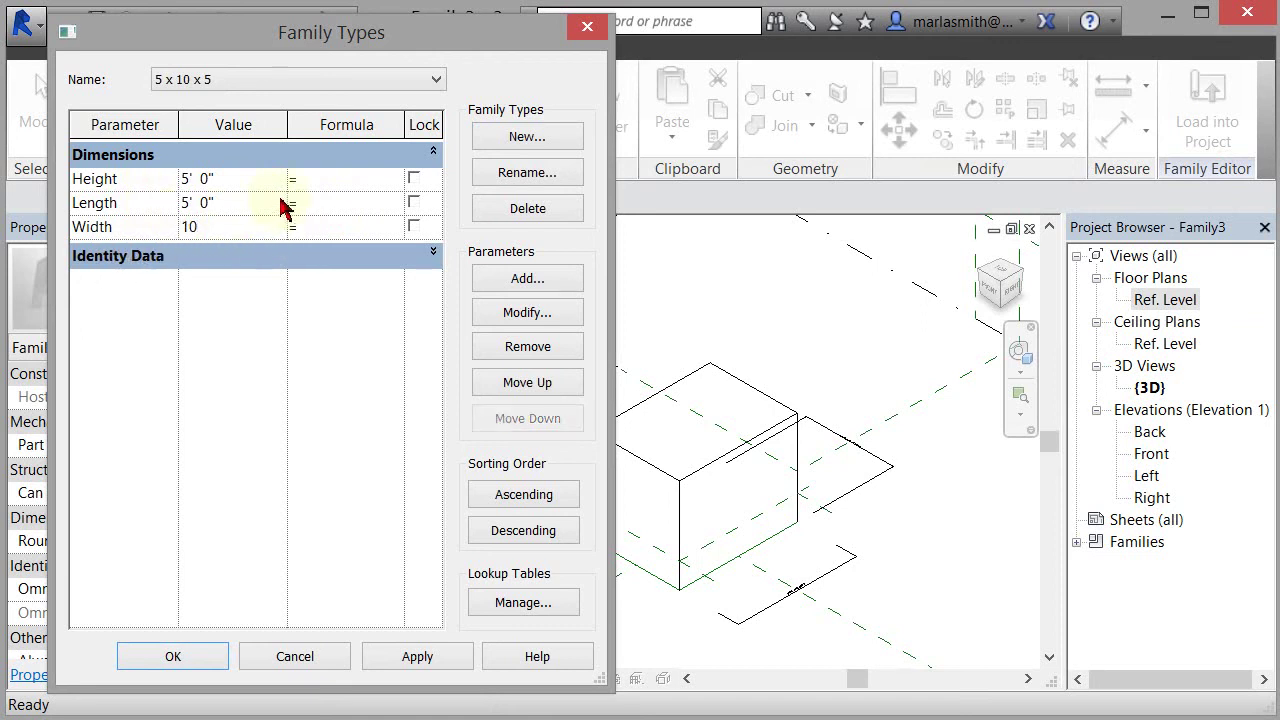
{"action": "double_click", "coordinate": [271, 205]}
{"action": "key", "text": "End"}
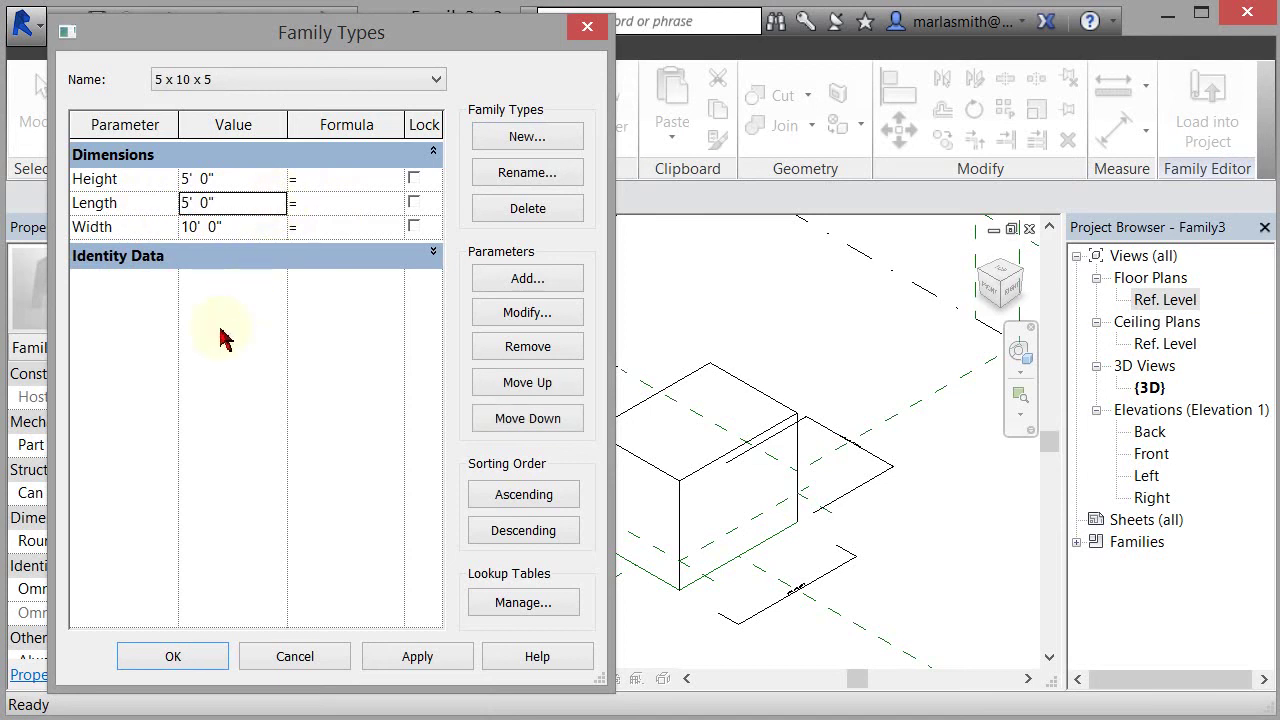
- Reorder the dimension parameters to Width, Length, Height and apply the family type settings to the model
{"action": "left_click", "coordinate": [257, 229]}
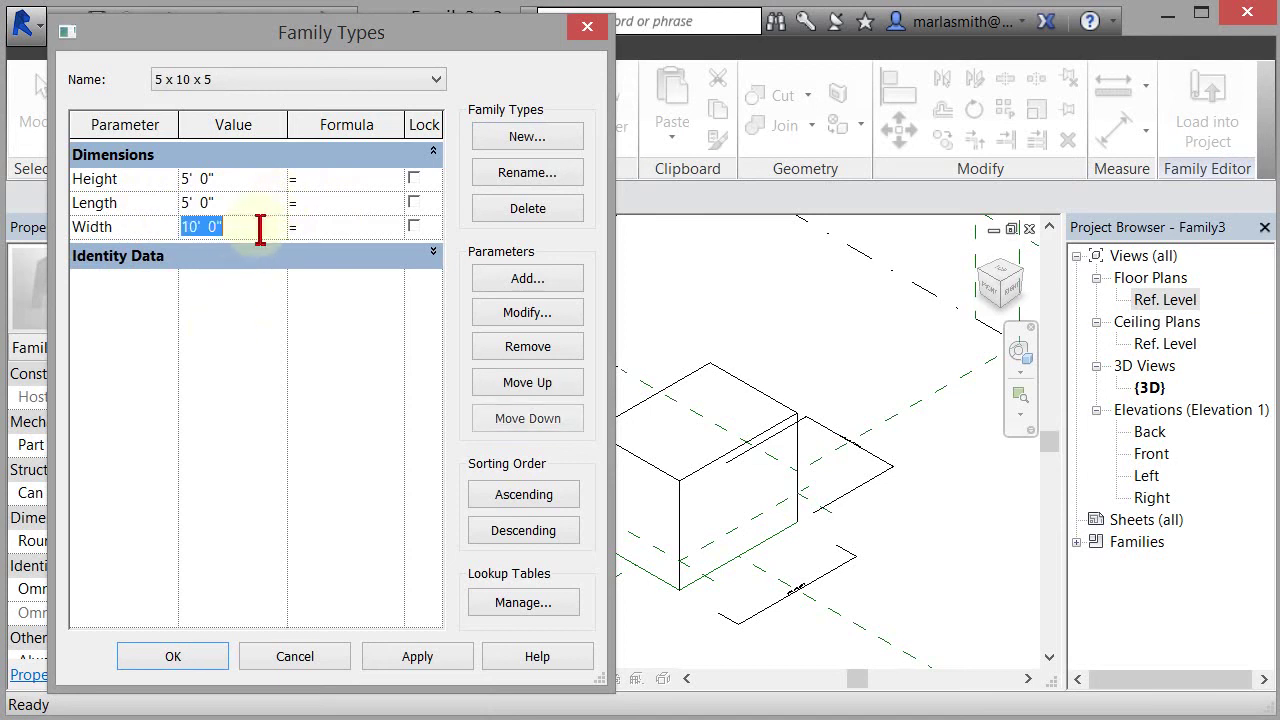
{"action": "left_click", "coordinate": [520, 387]}
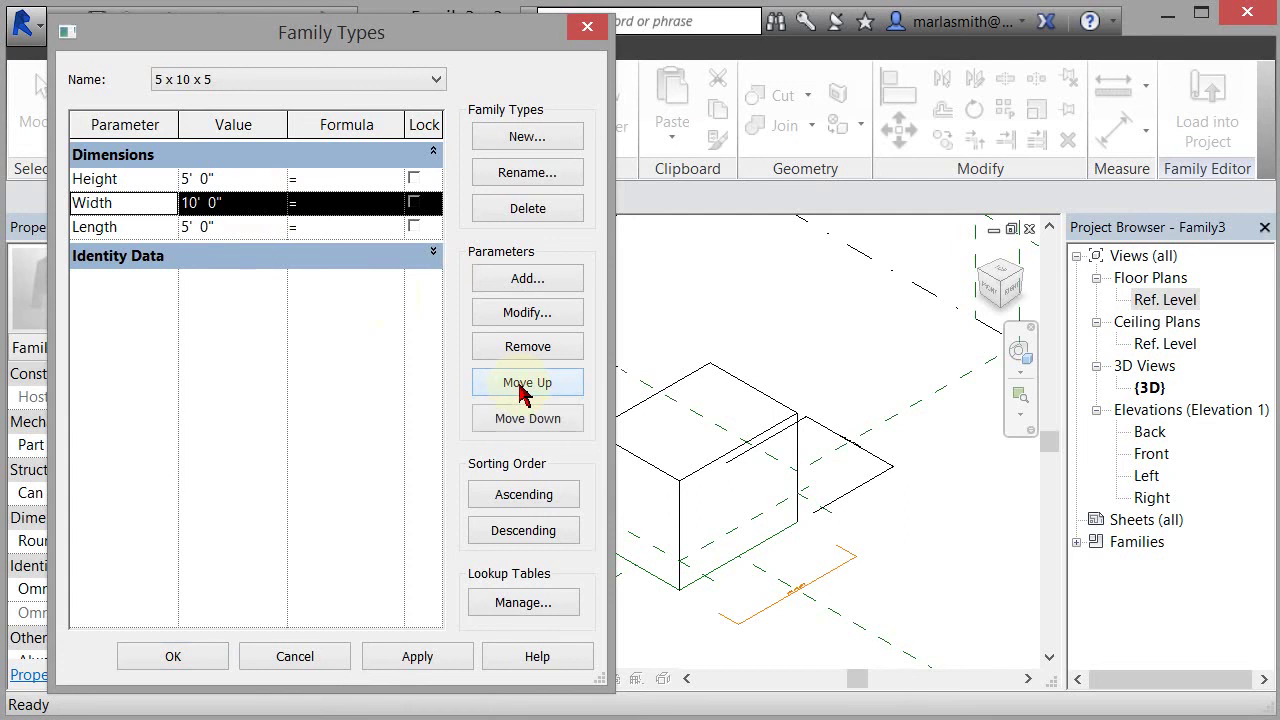
{"action": "left_click", "coordinate": [135, 183]}
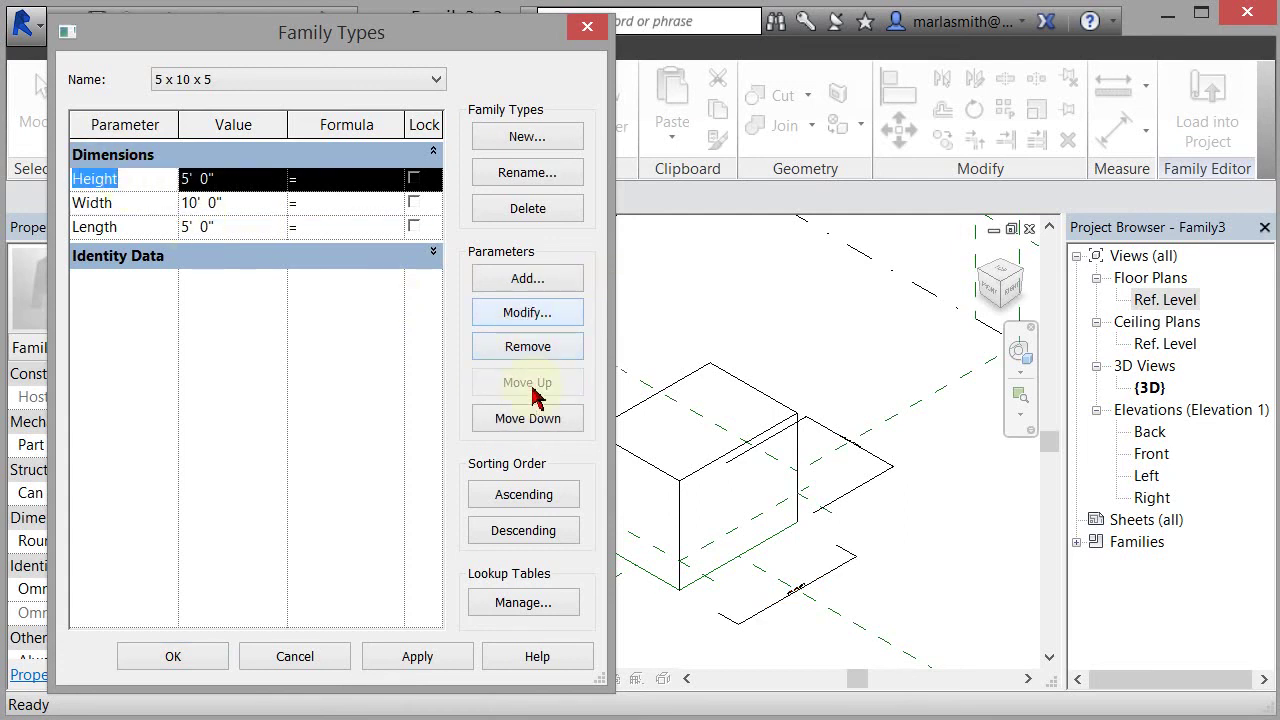
{"action": "left_click", "coordinate": [535, 420]}
{"action": "left_click", "coordinate": [520, 421]}
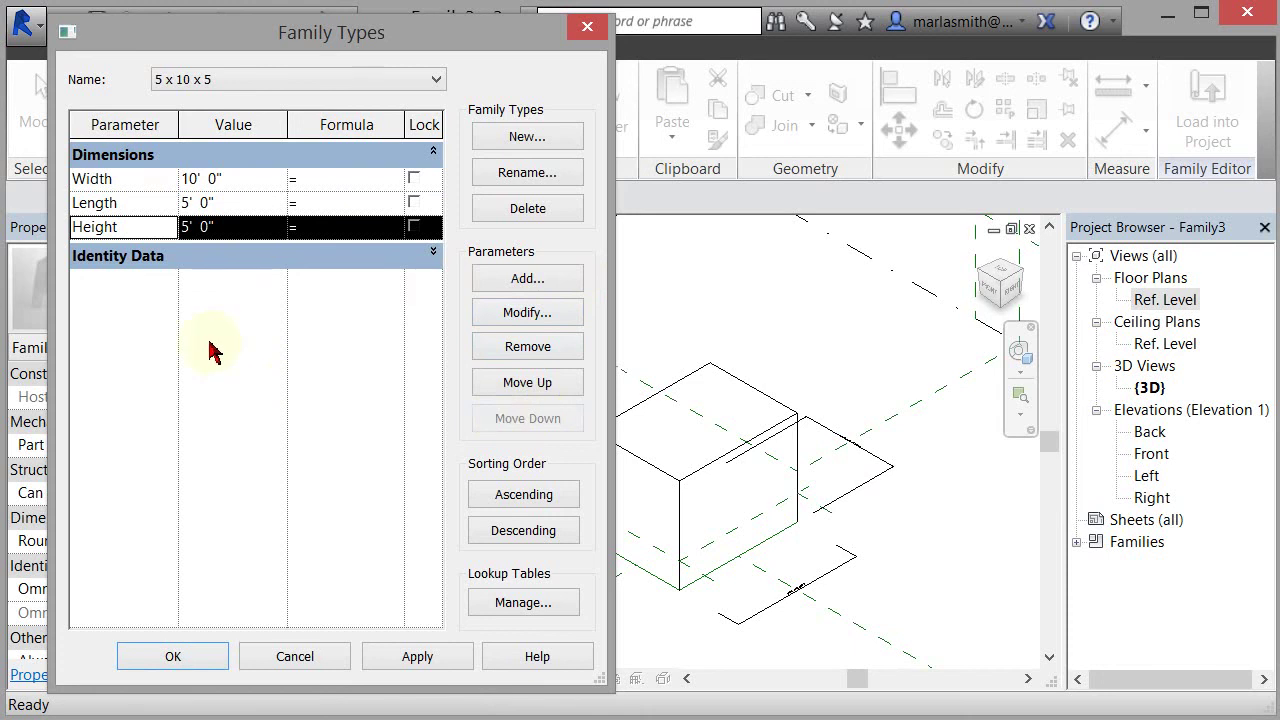
{"action": "left_click", "coordinate": [415, 657]}
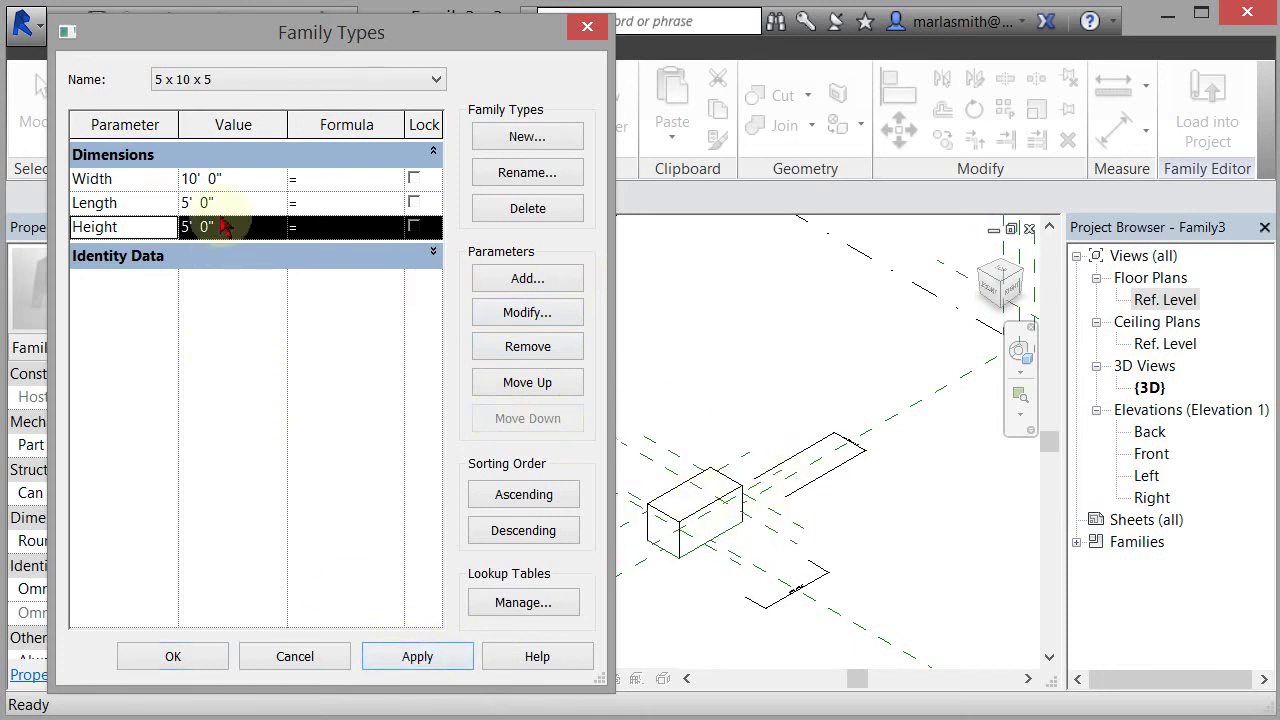
- Add a family type named 5 x 5 x 5, set its Width to 5' and apply it to the model
{"action": "left_click", "coordinate": [527, 140]}
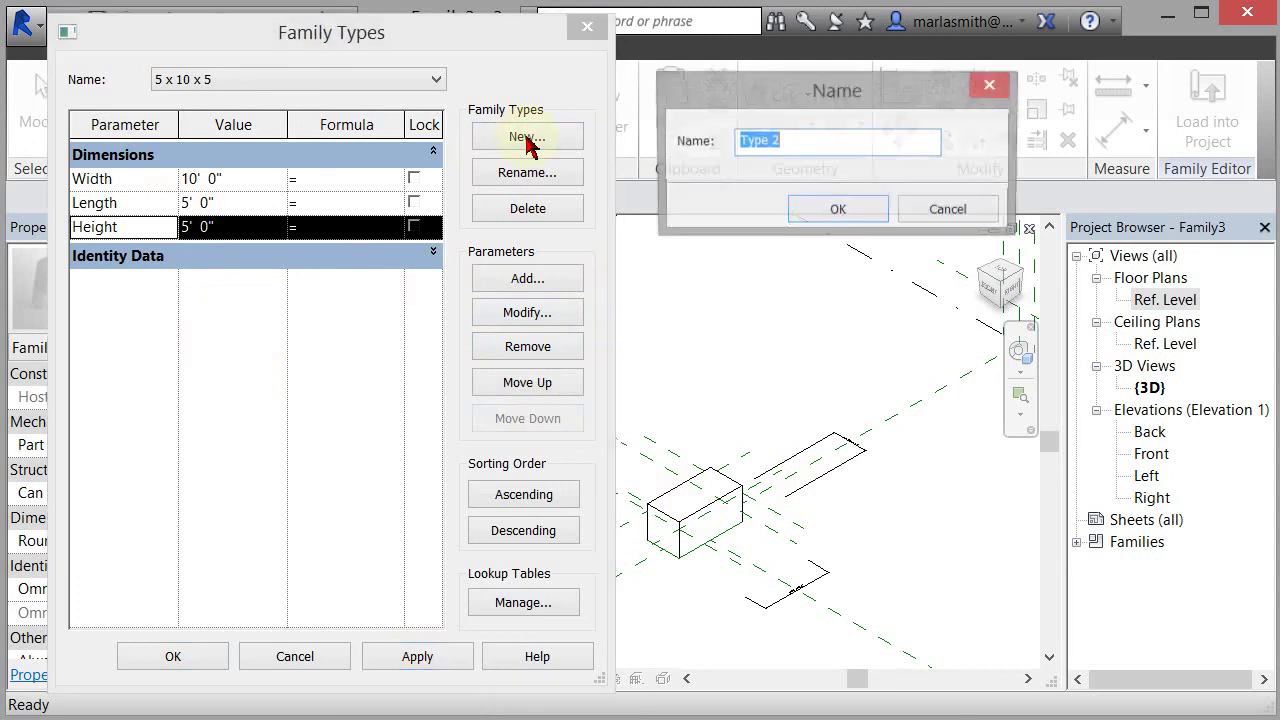
{"action": "type", "text": "5 x 5 x 5"}
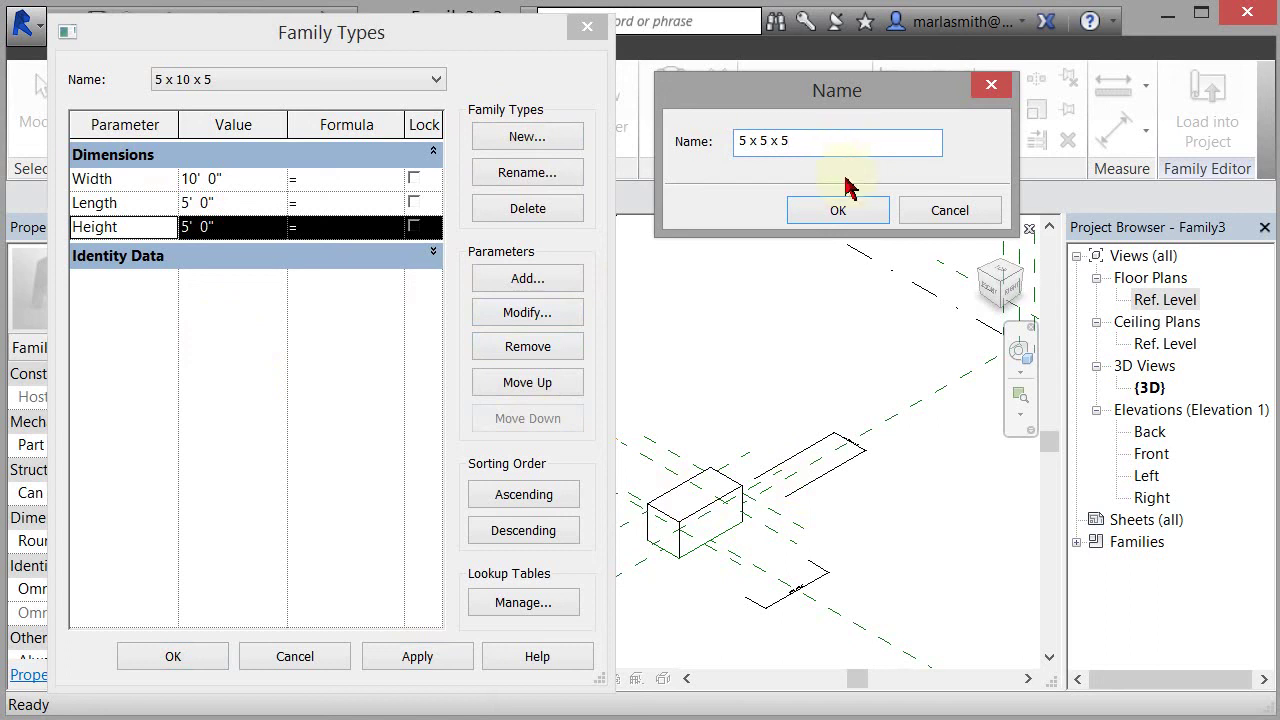
{"action": "left_click", "coordinate": [838, 210]}
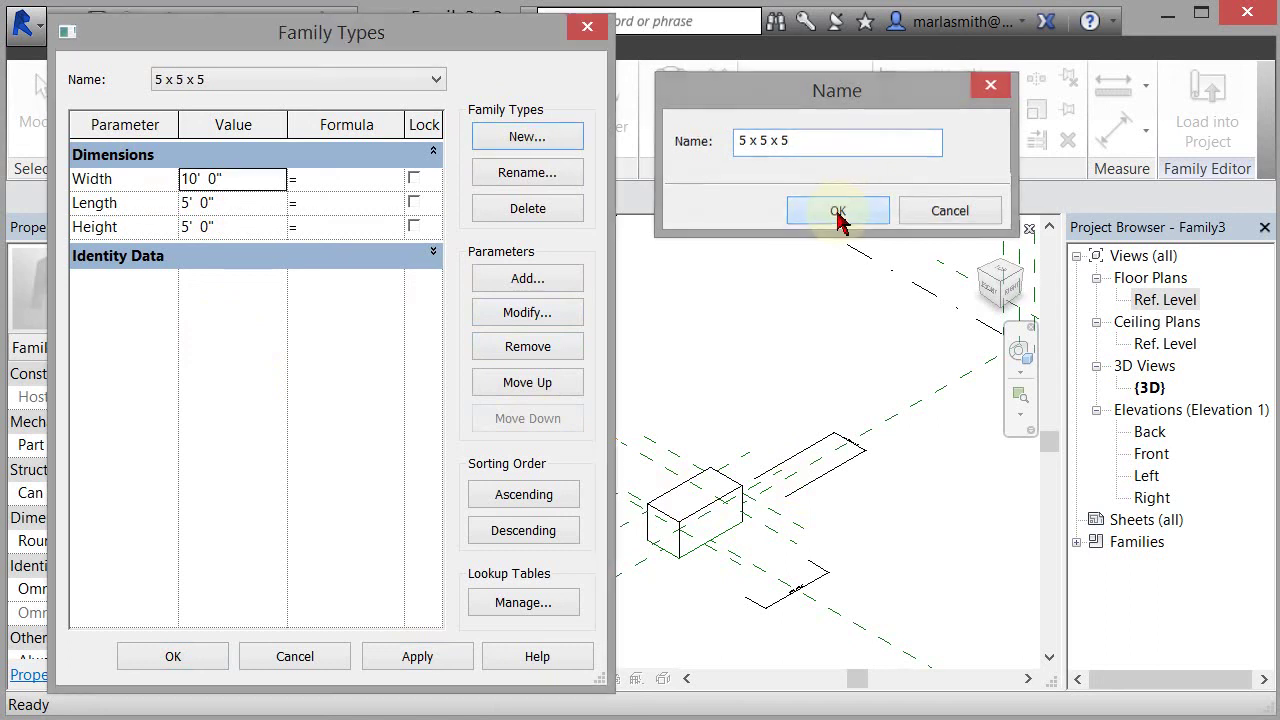
{"action": "left_click", "coordinate": [261, 184]}
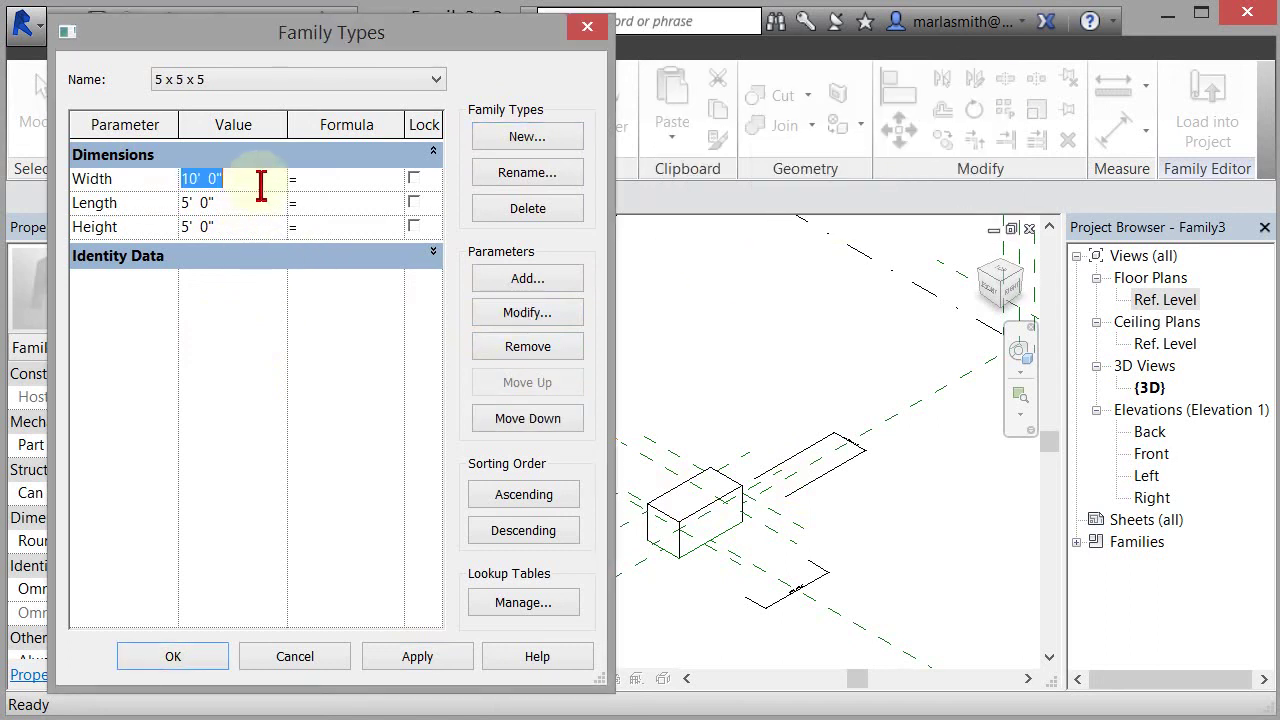
{"action": "type", "text": "5"}
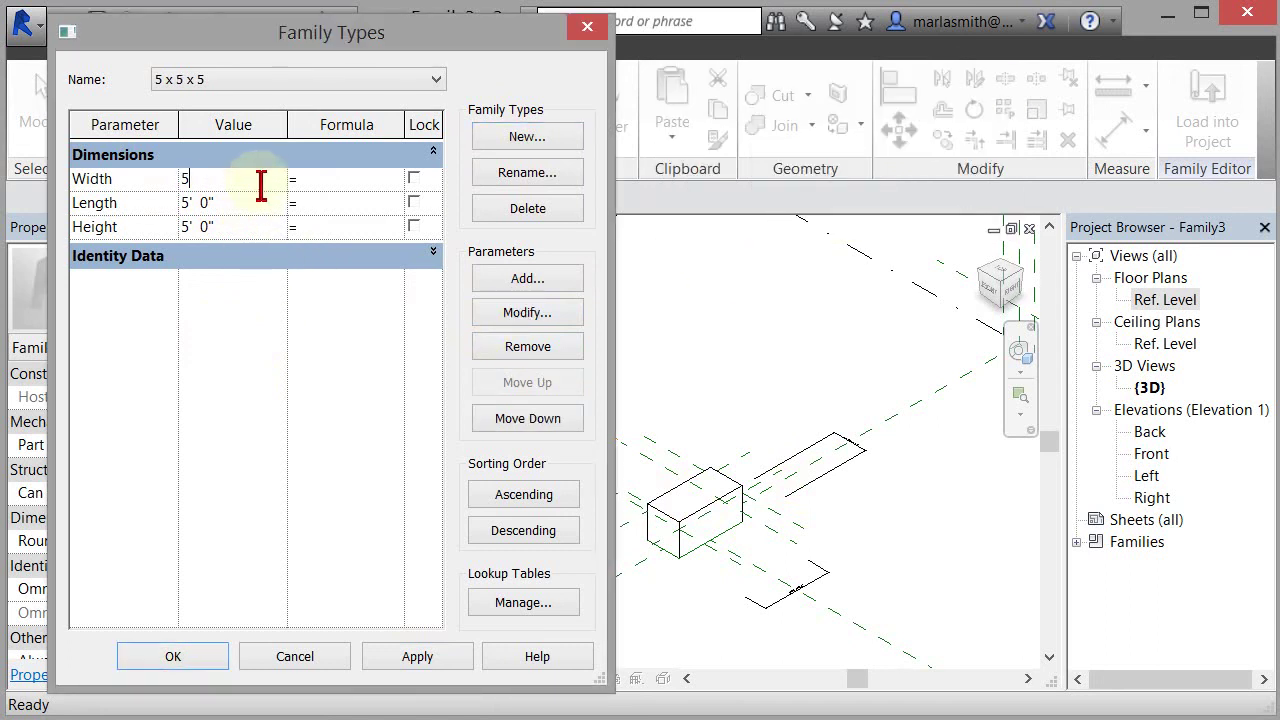
{"action": "left_click", "coordinate": [440, 668]}
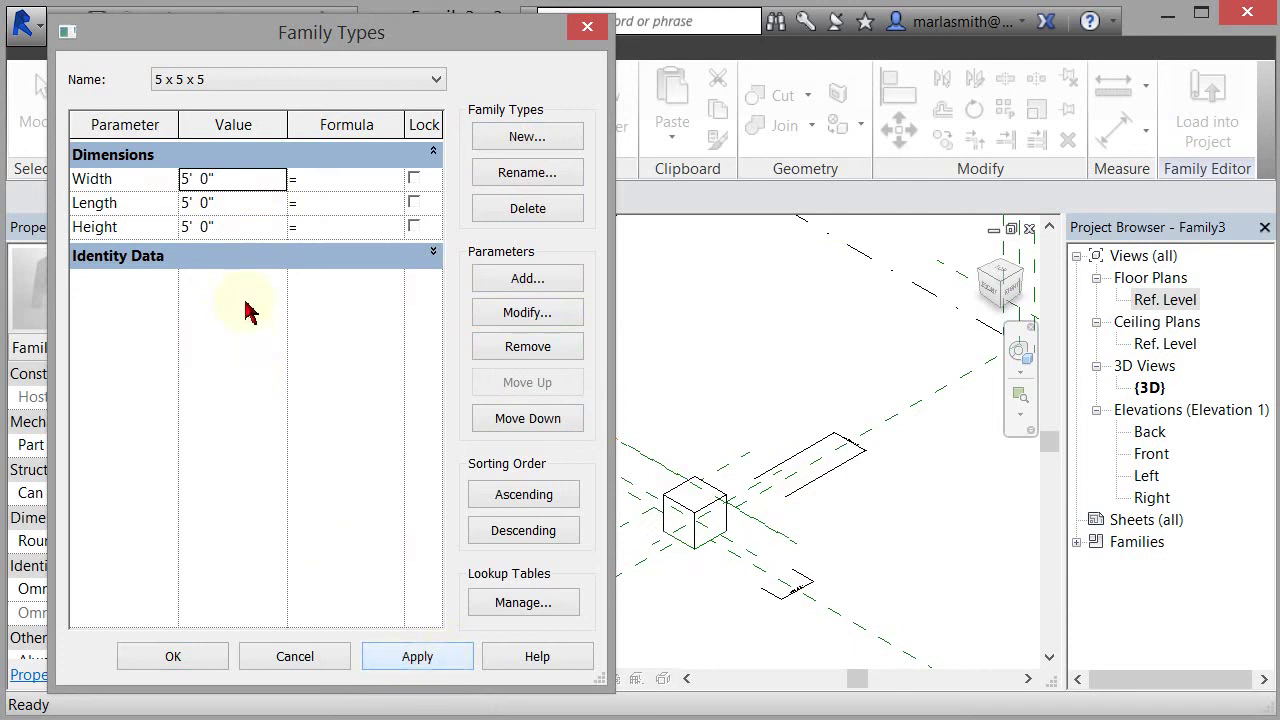
- Add a family type named 5 x 5 x 10, set its Height to 10', apply it and accept the family types
{"action": "left_click", "coordinate": [528, 140]}
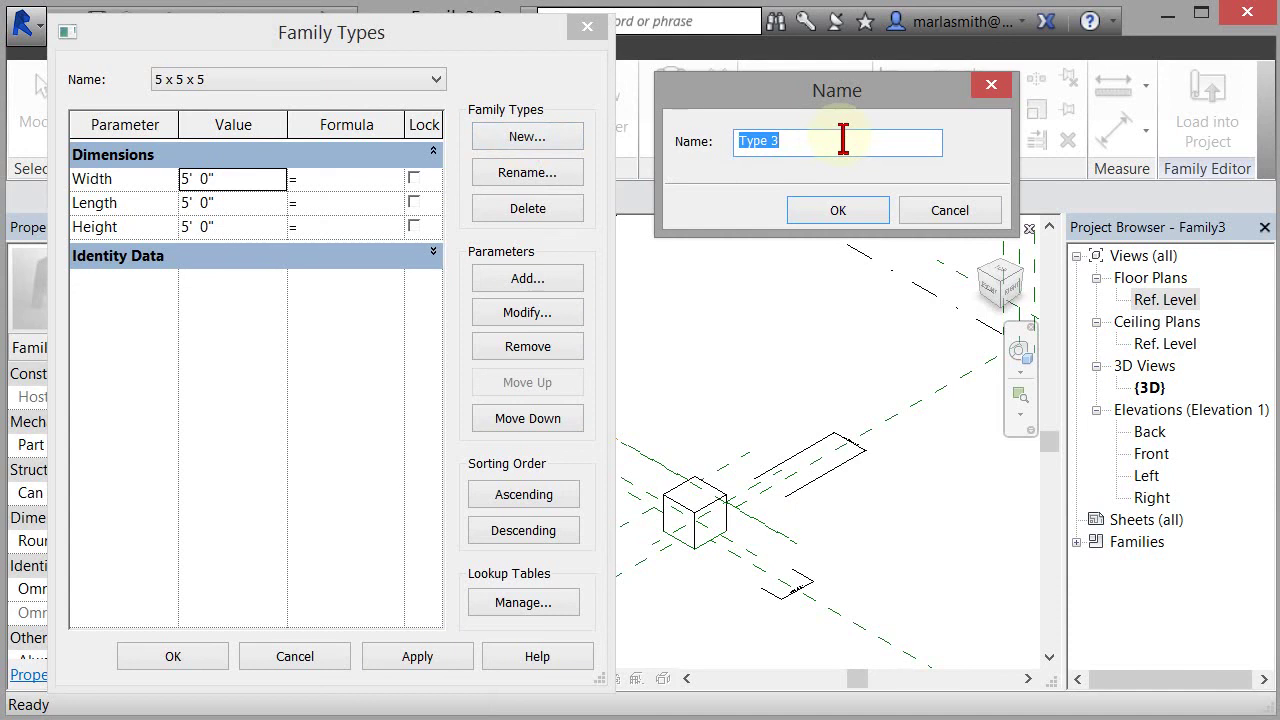
{"action": "type", "text": "5 x 5 x 10"}
{"action": "left_click", "coordinate": [836, 212]}
{"action": "left_click", "coordinate": [259, 229]}
{"action": "type", "text": "10"}
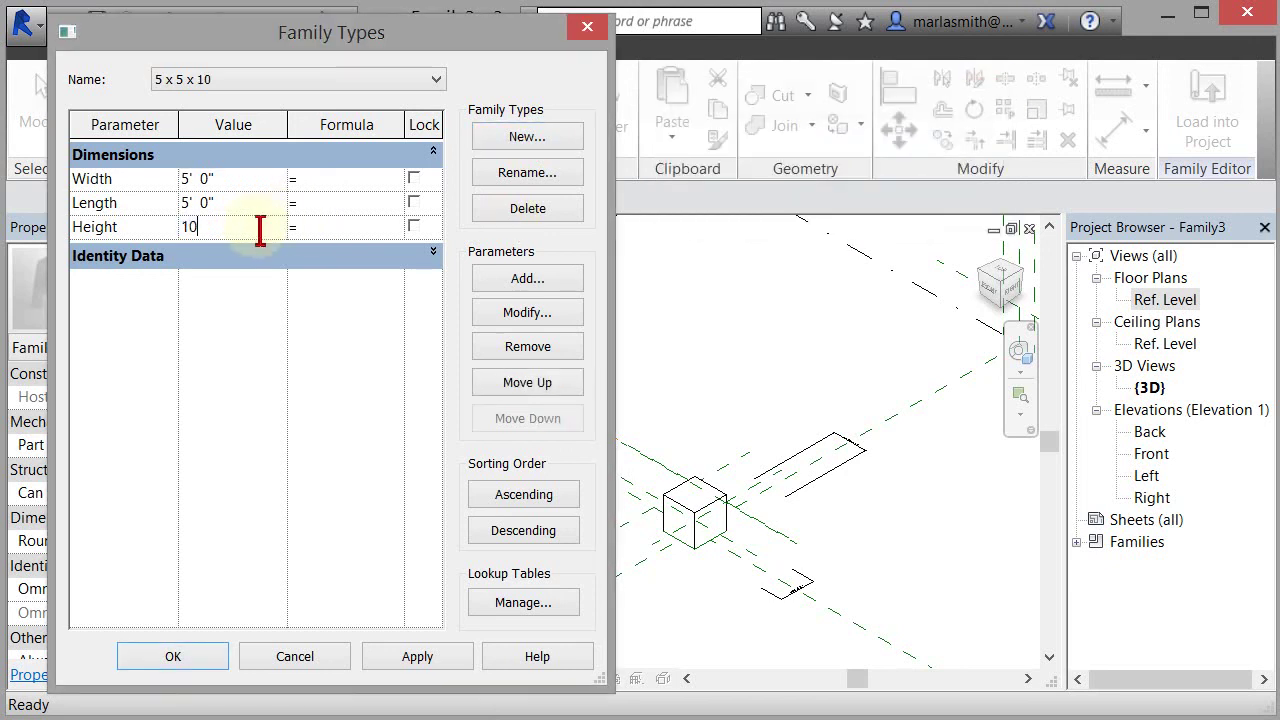
{"action": "left_click", "coordinate": [417, 657]}
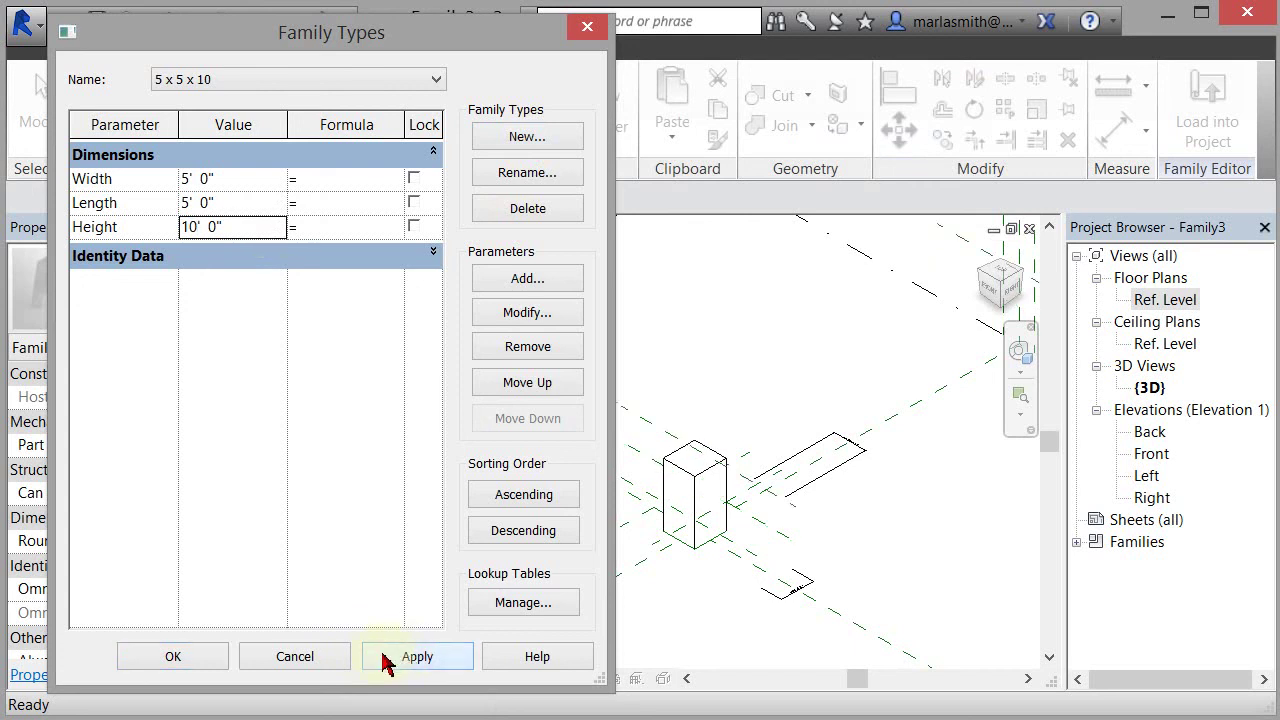
{"action": "left_click", "coordinate": [175, 658]}
{"action": "left_click", "coordinate": [612, 531]}
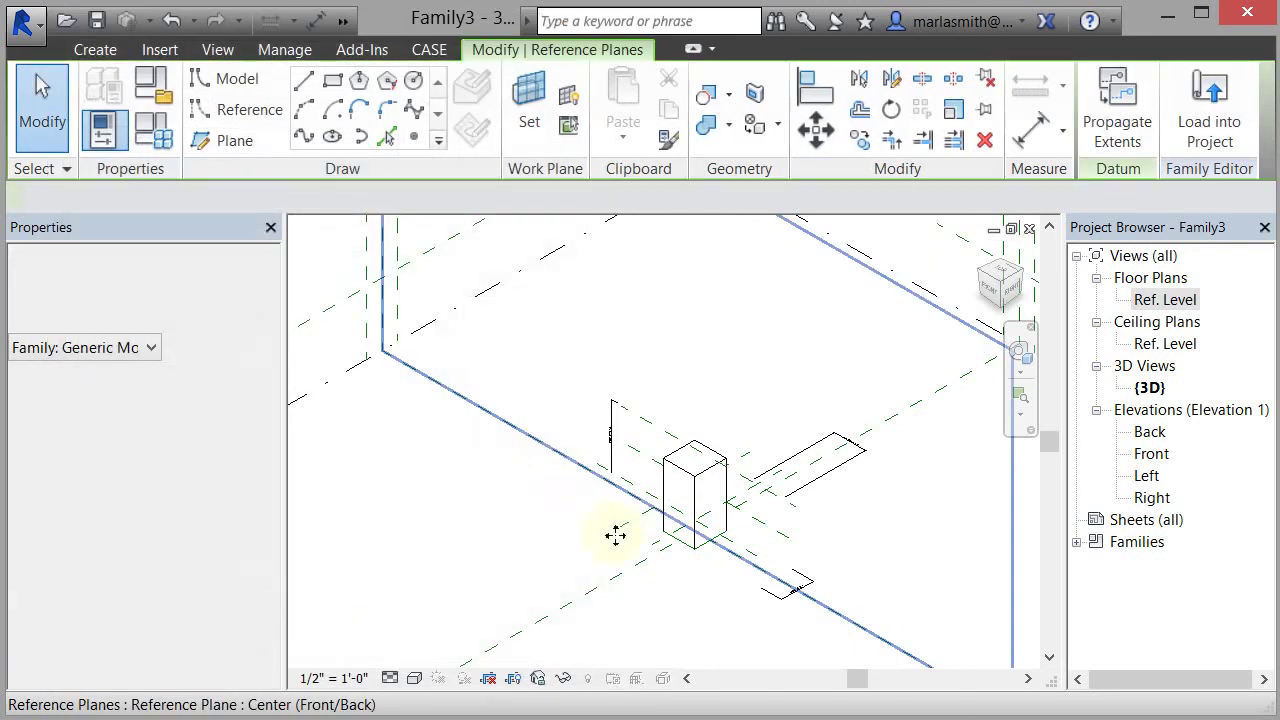
{"action": "scroll", "coordinate": [708, 549], "scroll_direction": "up", "scroll_amount": 3}
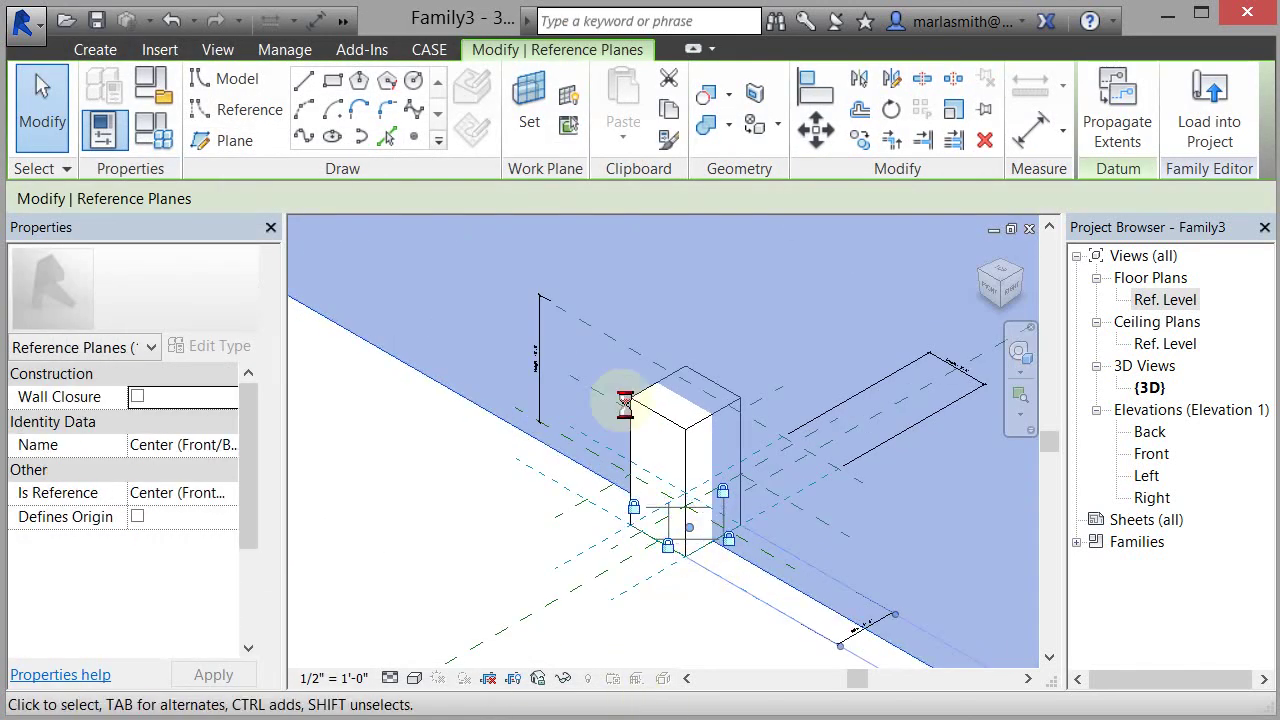
{"action": "left_click", "coordinate": [494, 543]}
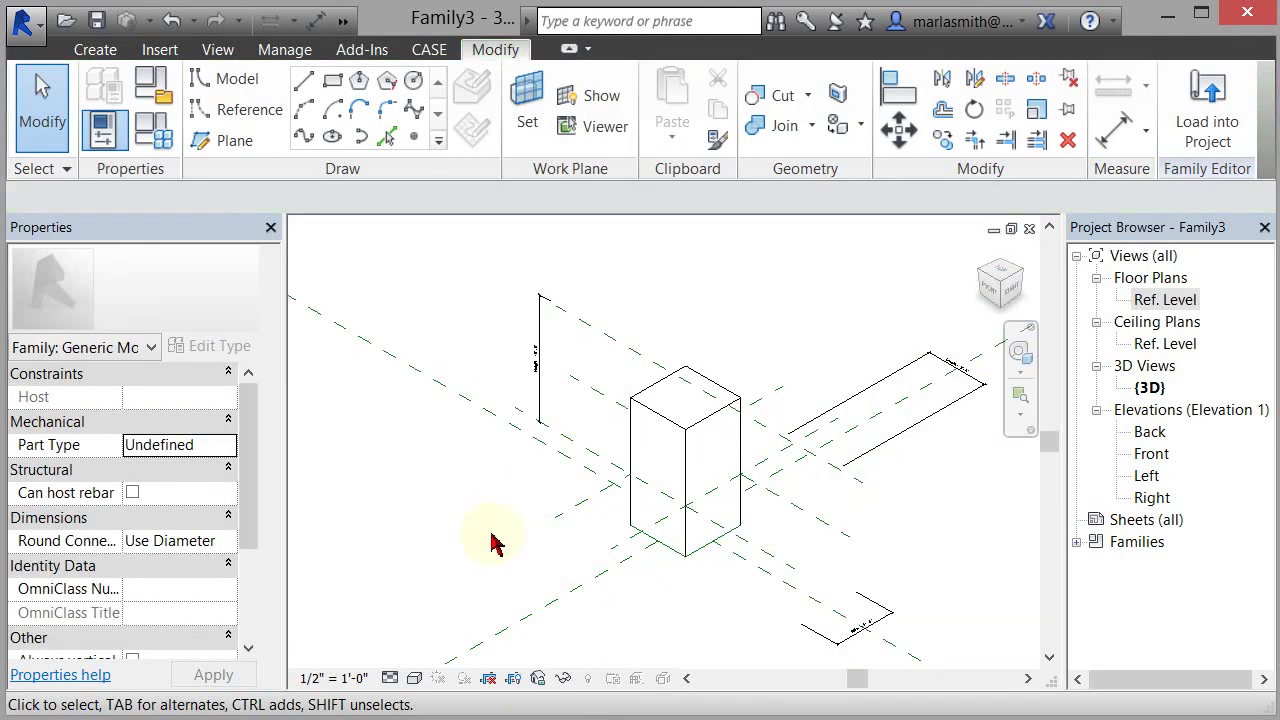